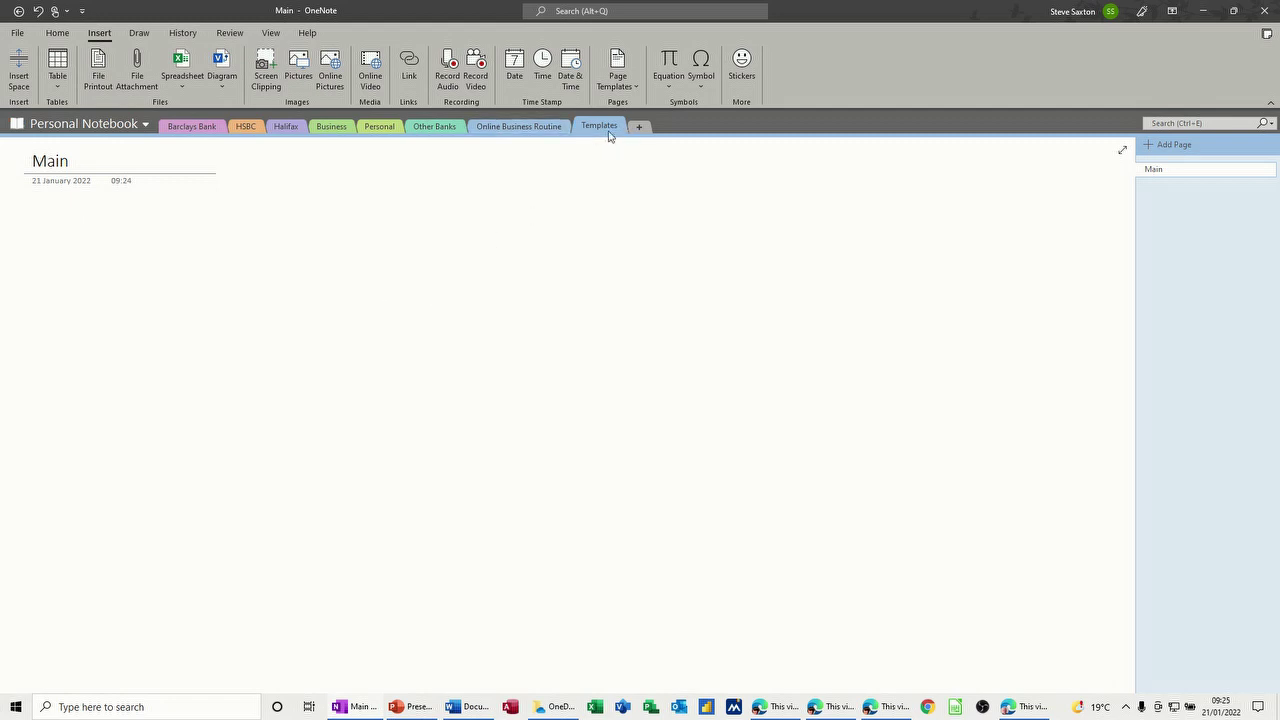
- Insert a new Excel spreadsheet below the date on the Main page and open it in Excel for editing
click(53, 196)
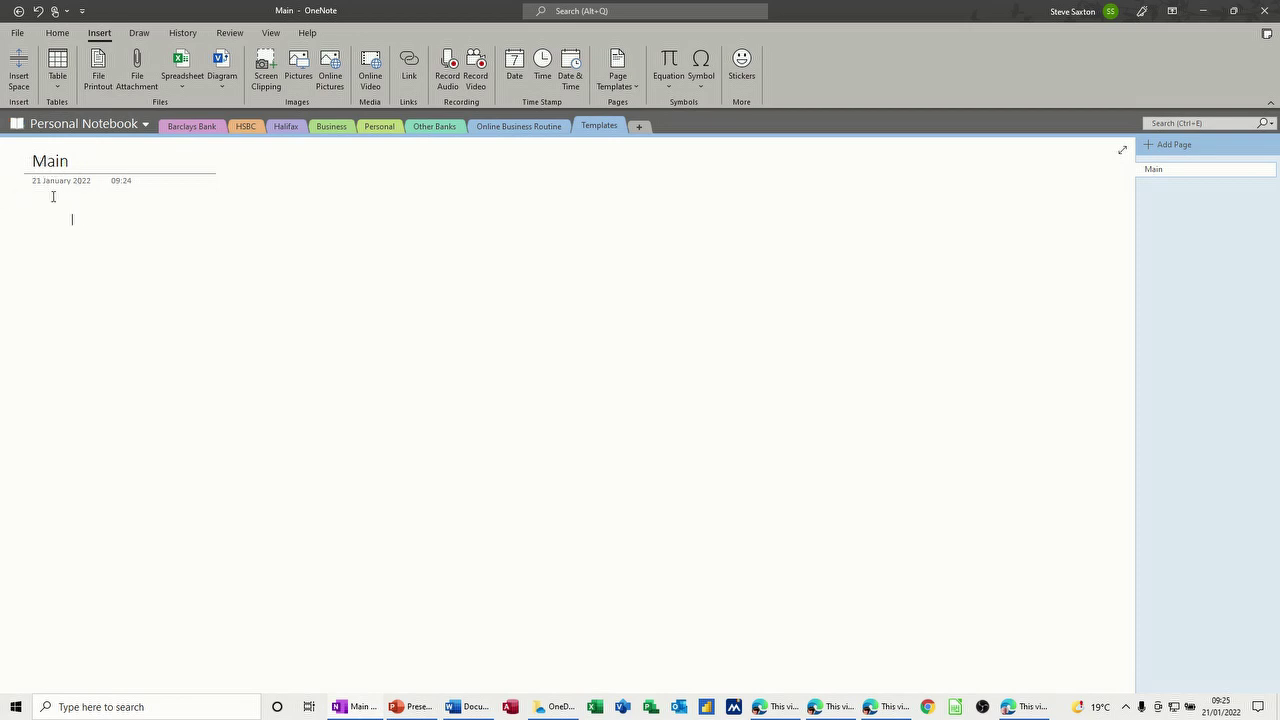
click(183, 65)
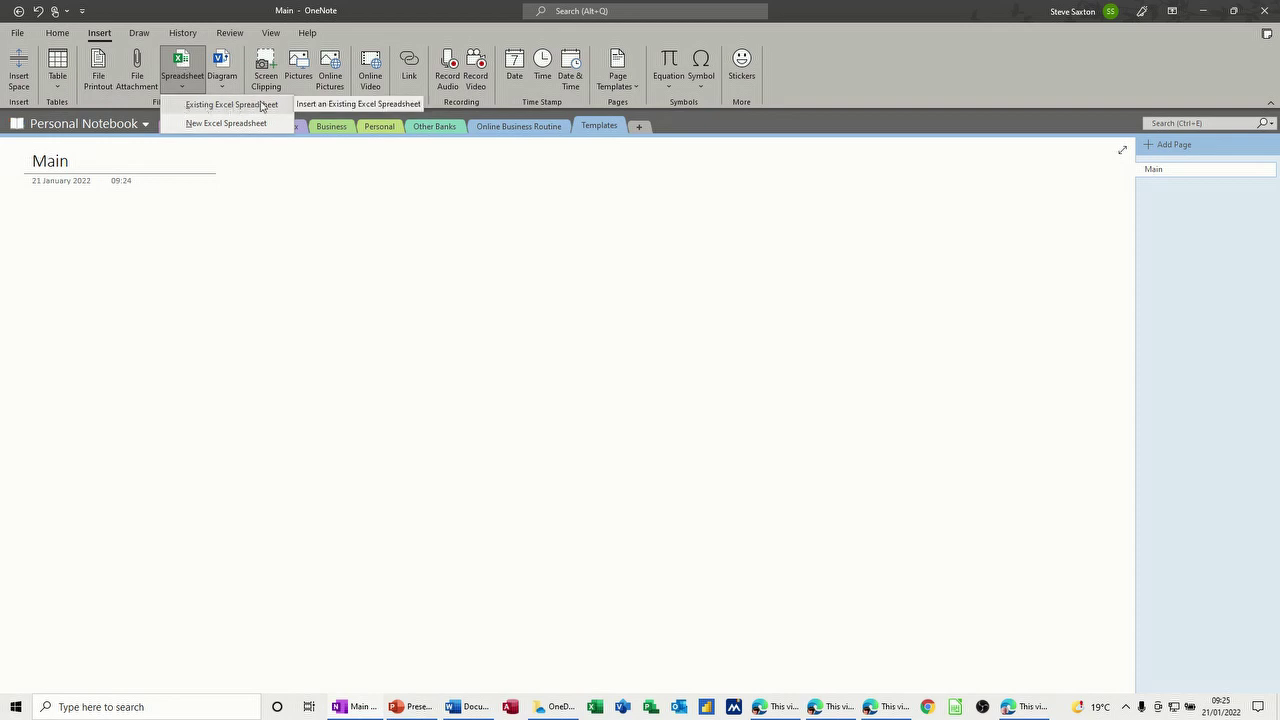
click(207, 124)
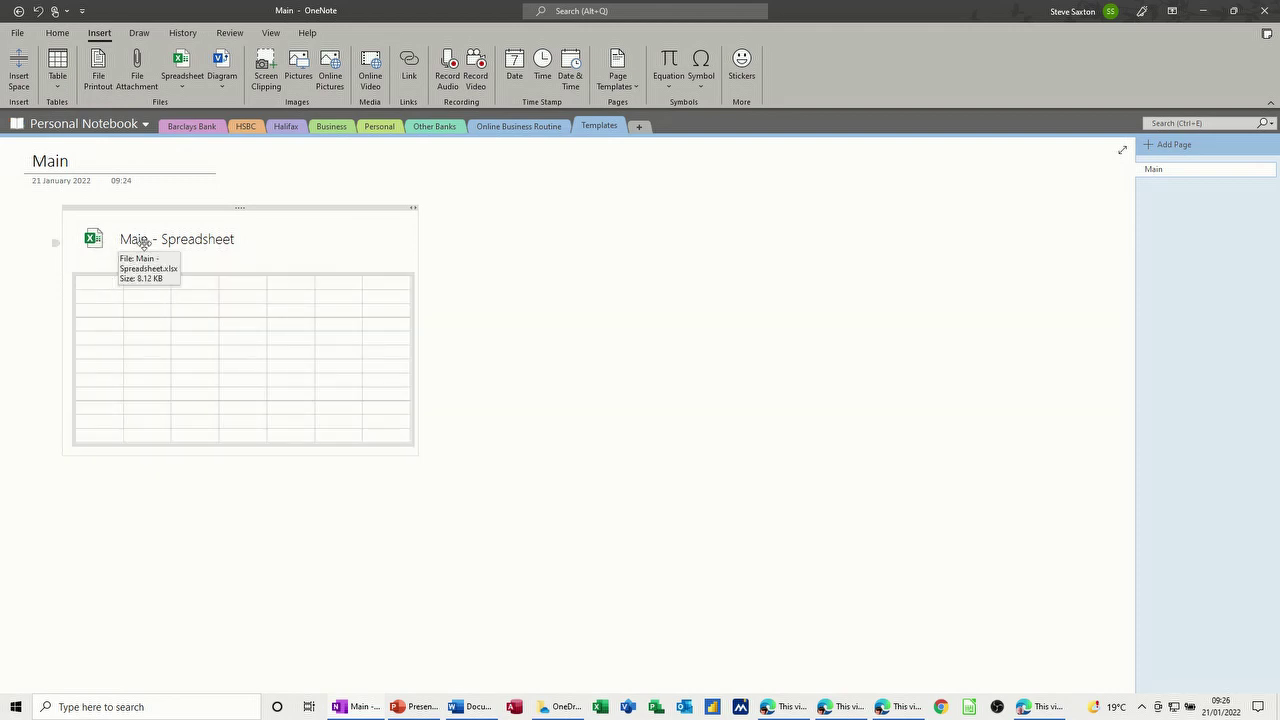
click(100, 243)
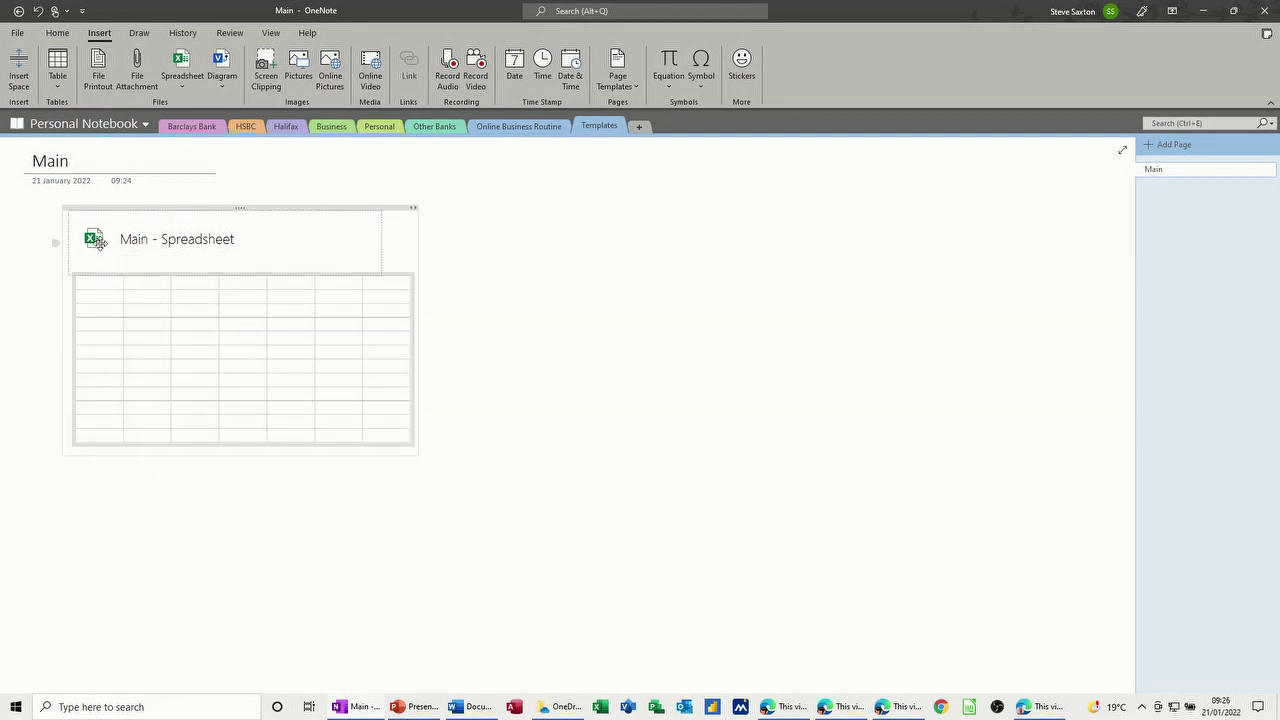
double_click(100, 243)
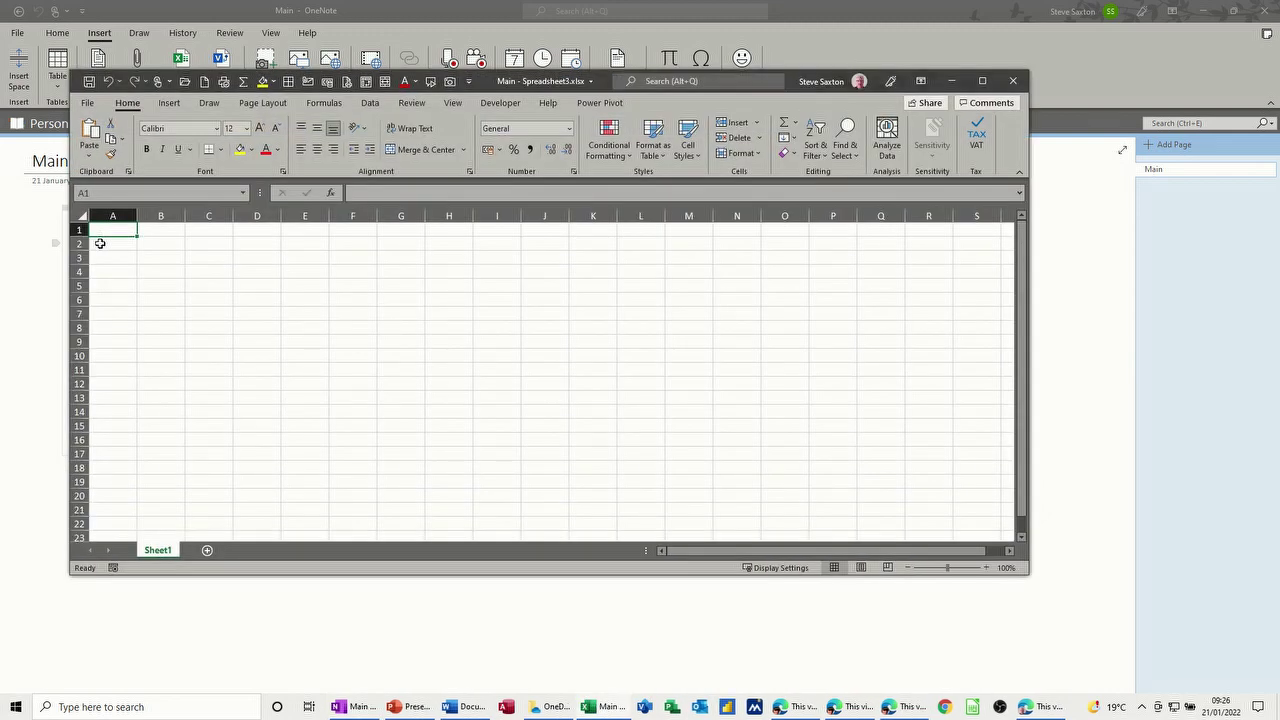
- Enter the column headings Date, Item and Price in cells A1 to C1
text(Date)
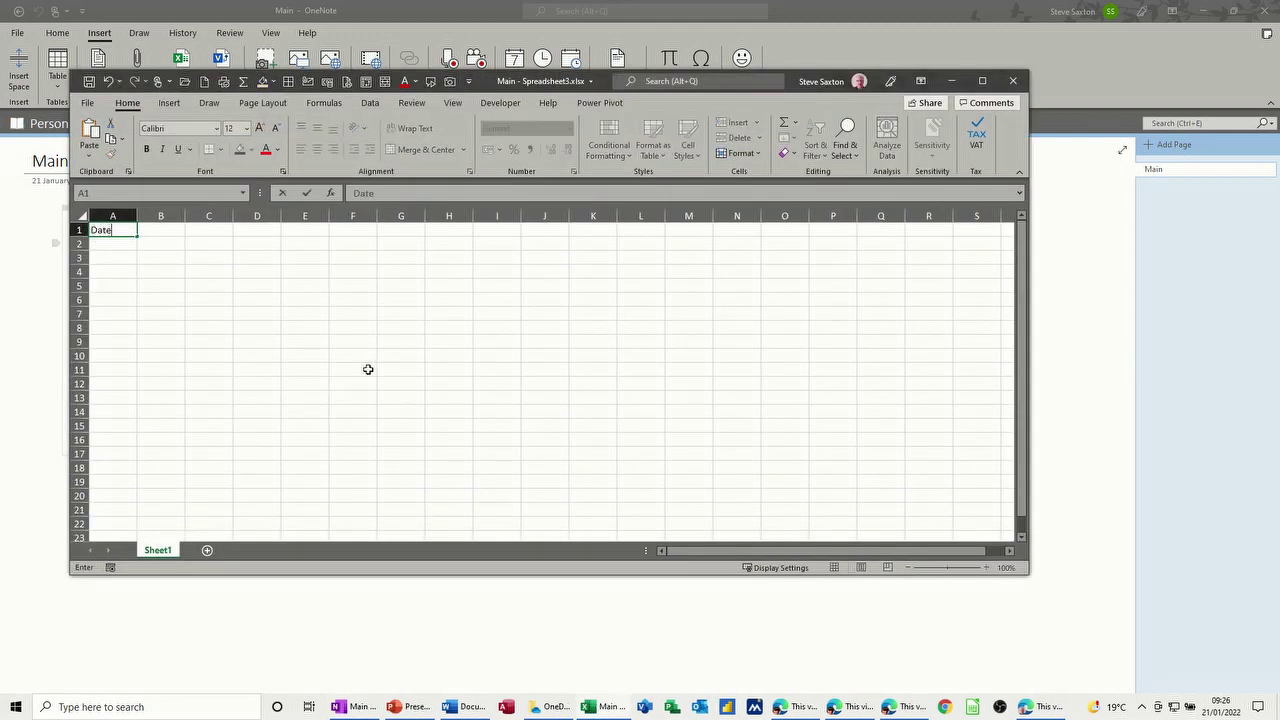
key(Tab)
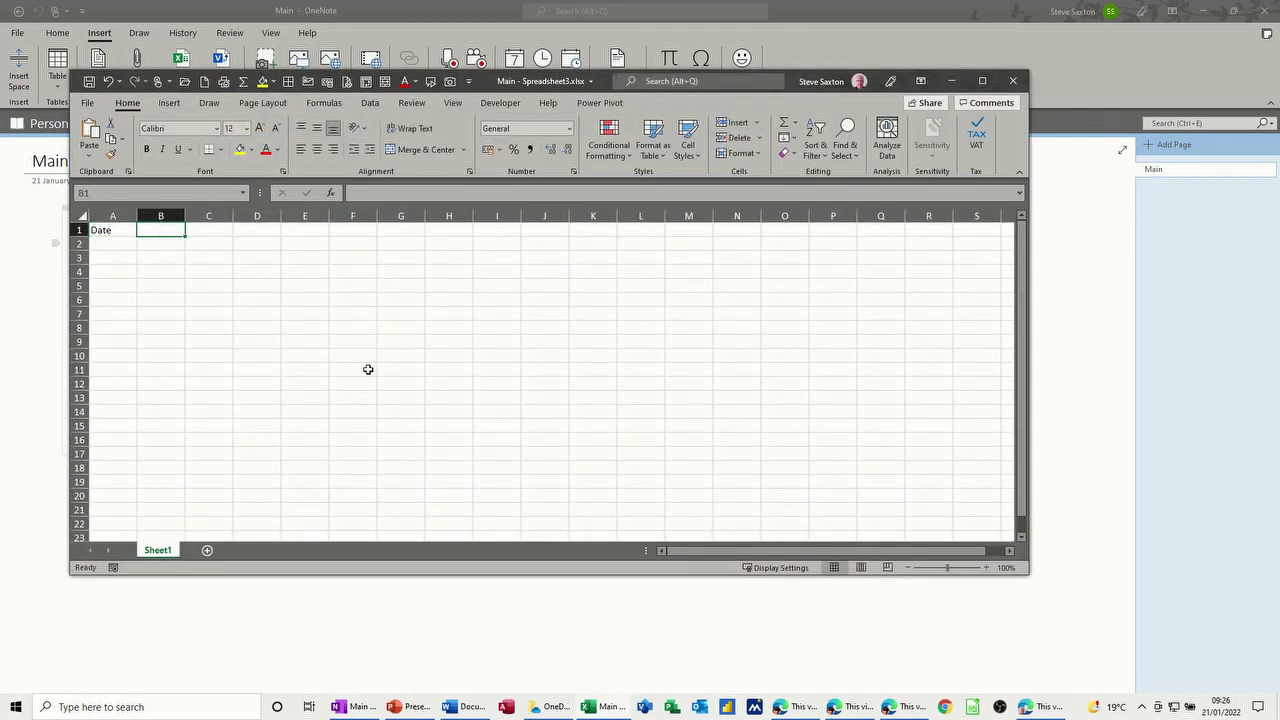
text(Item)
key(Tab)
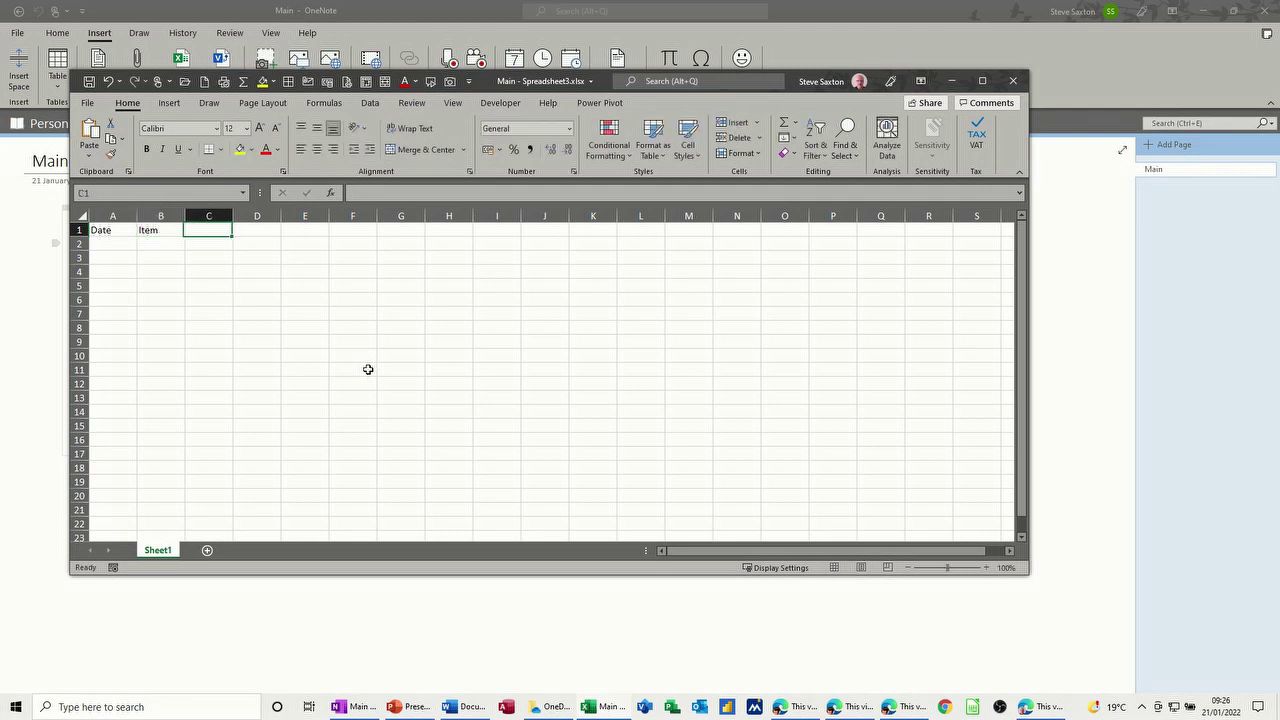
text(Price)
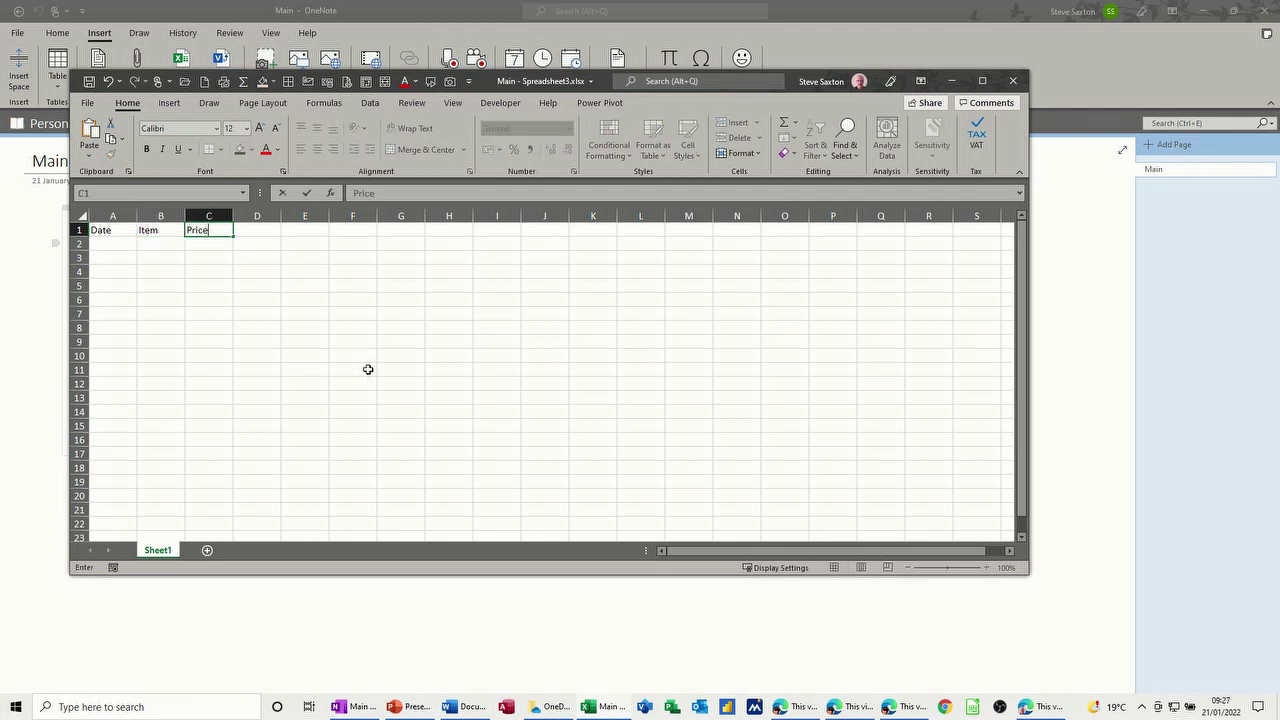
- Enter the current date, 21/01/2022, in A2 and fill the date series down to A4
click(118, 246)
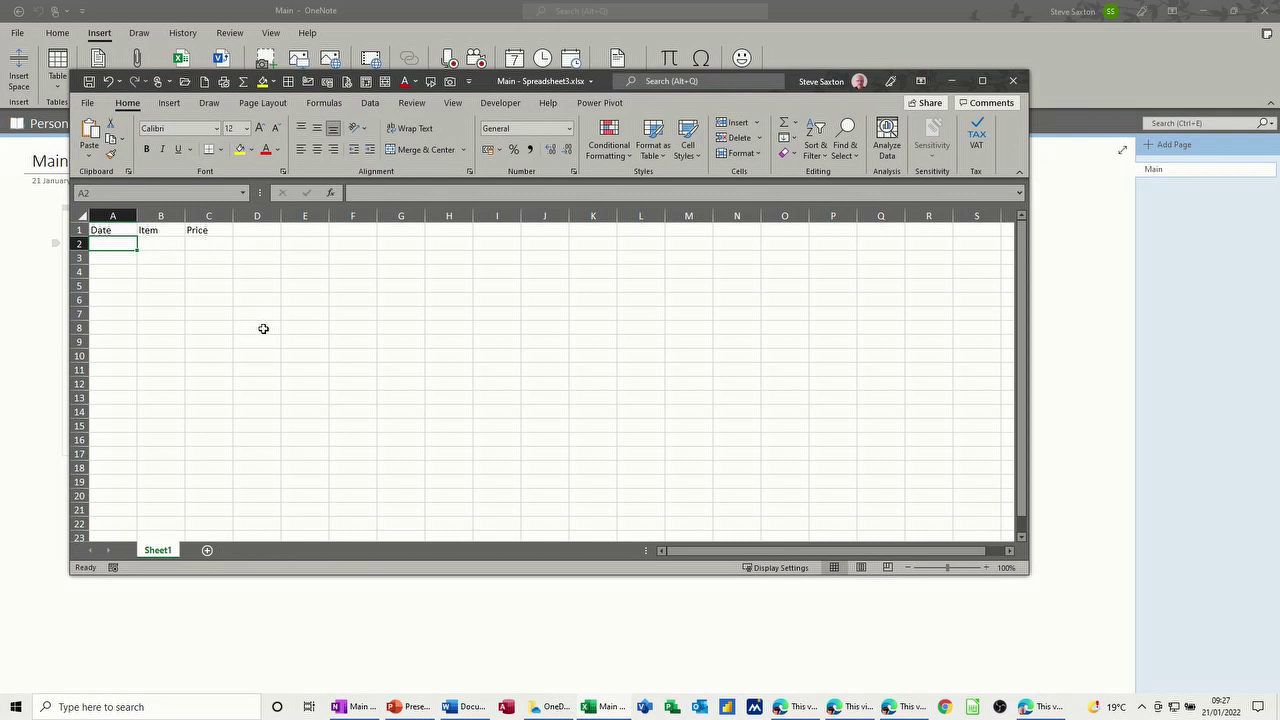
key(ctrl+semicolon)
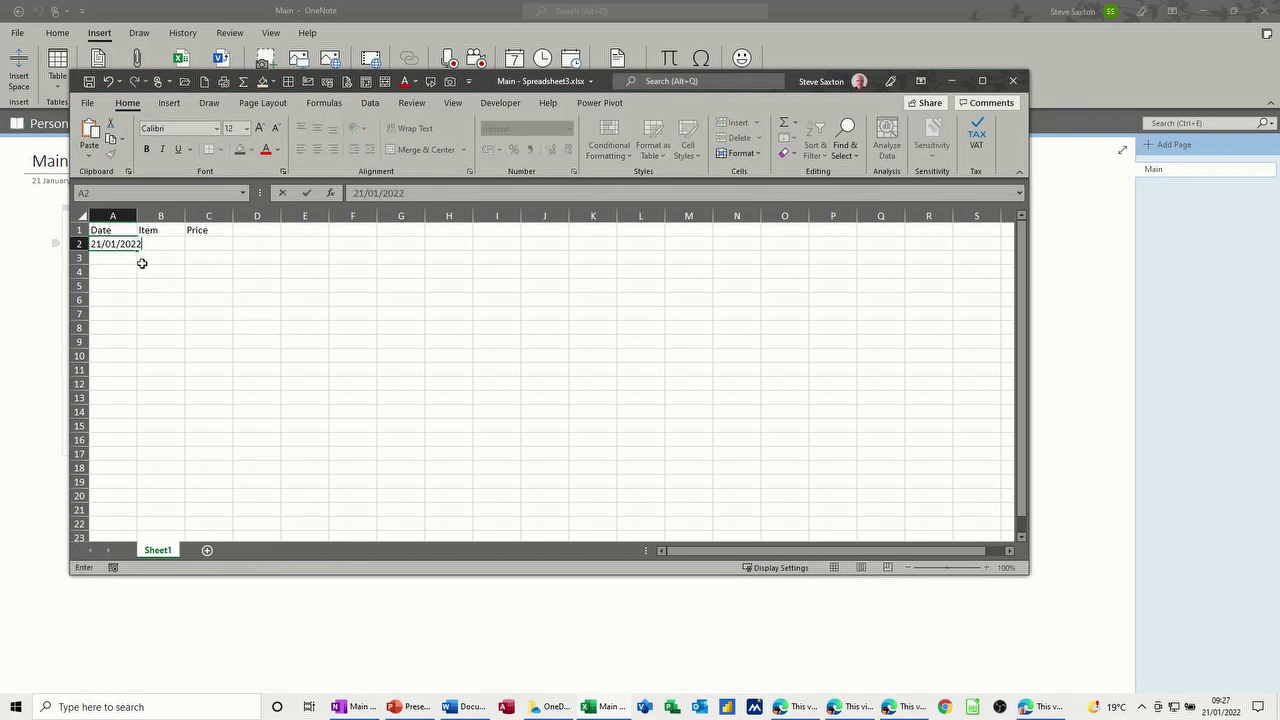
drag(140, 252, 145, 281)
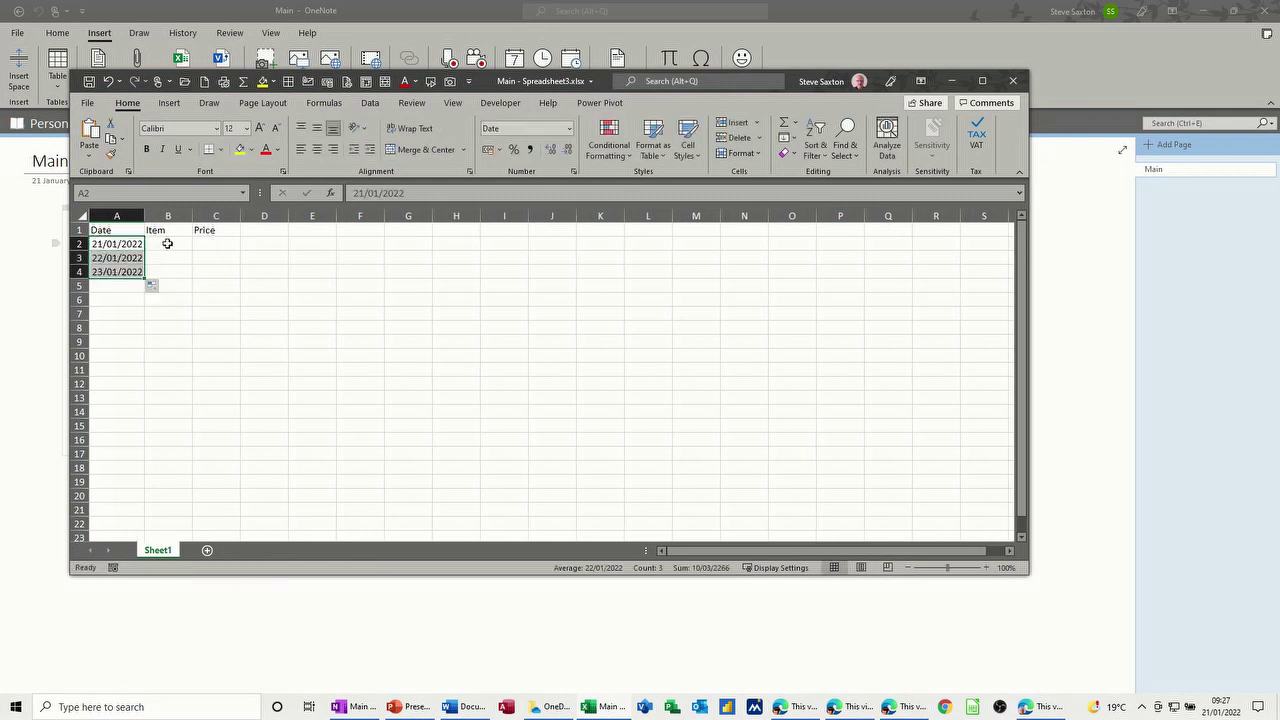
- Enter the items Hotel, Car and Food in cells B2 to B4
key(Right)
text(H)
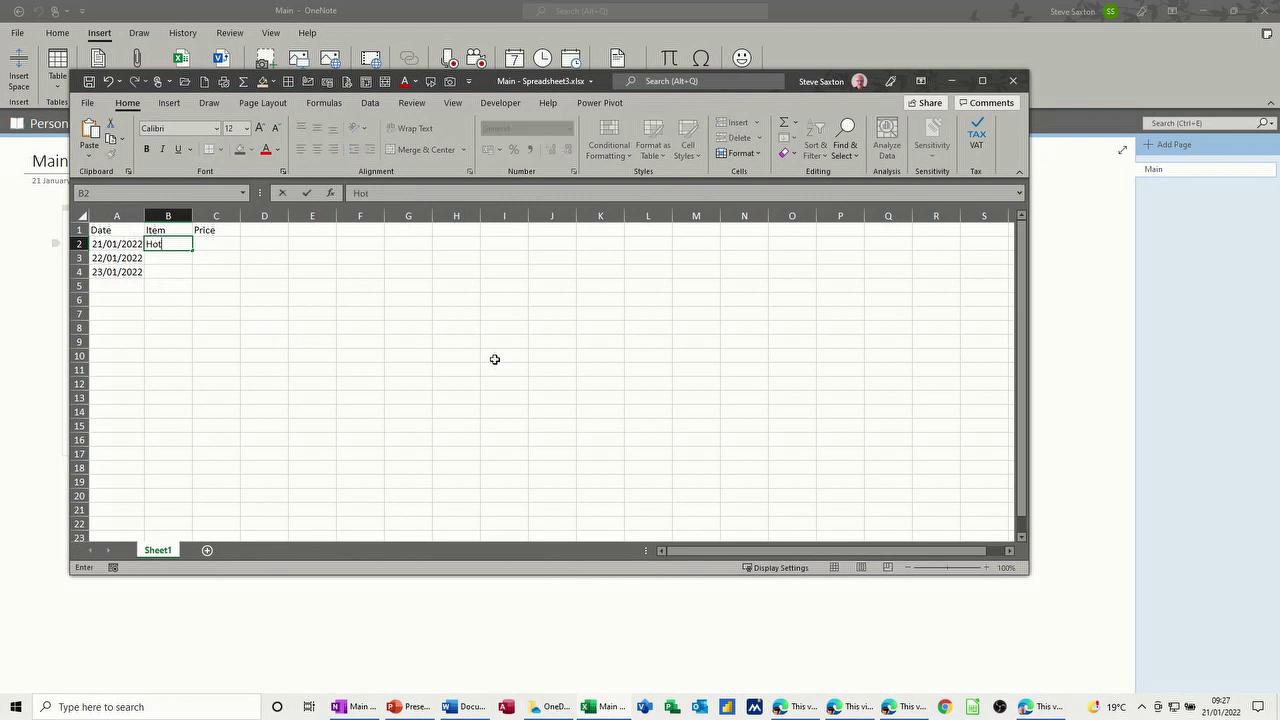
text(otel)
key(Return)
text(Car)
key(Return)
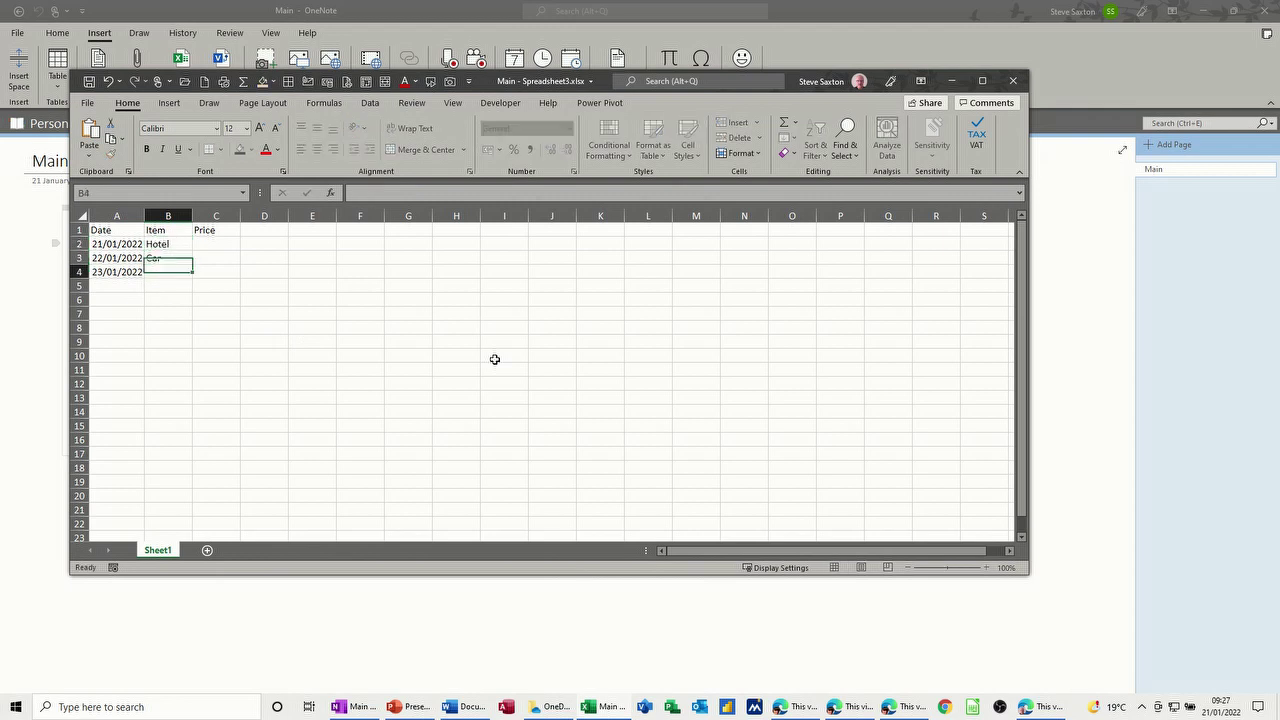
text(Food)
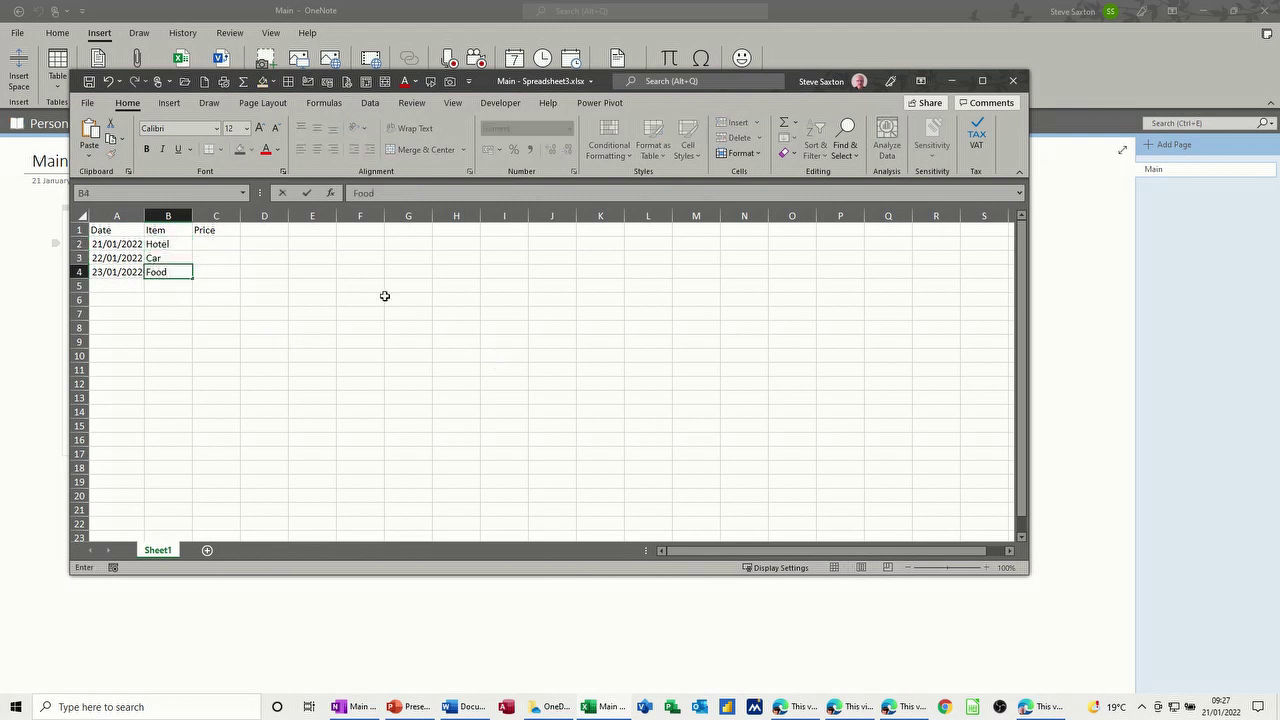
- Enter the prices 200, 50 and 25 in cells C2 to C4
click(232, 245)
text(200)
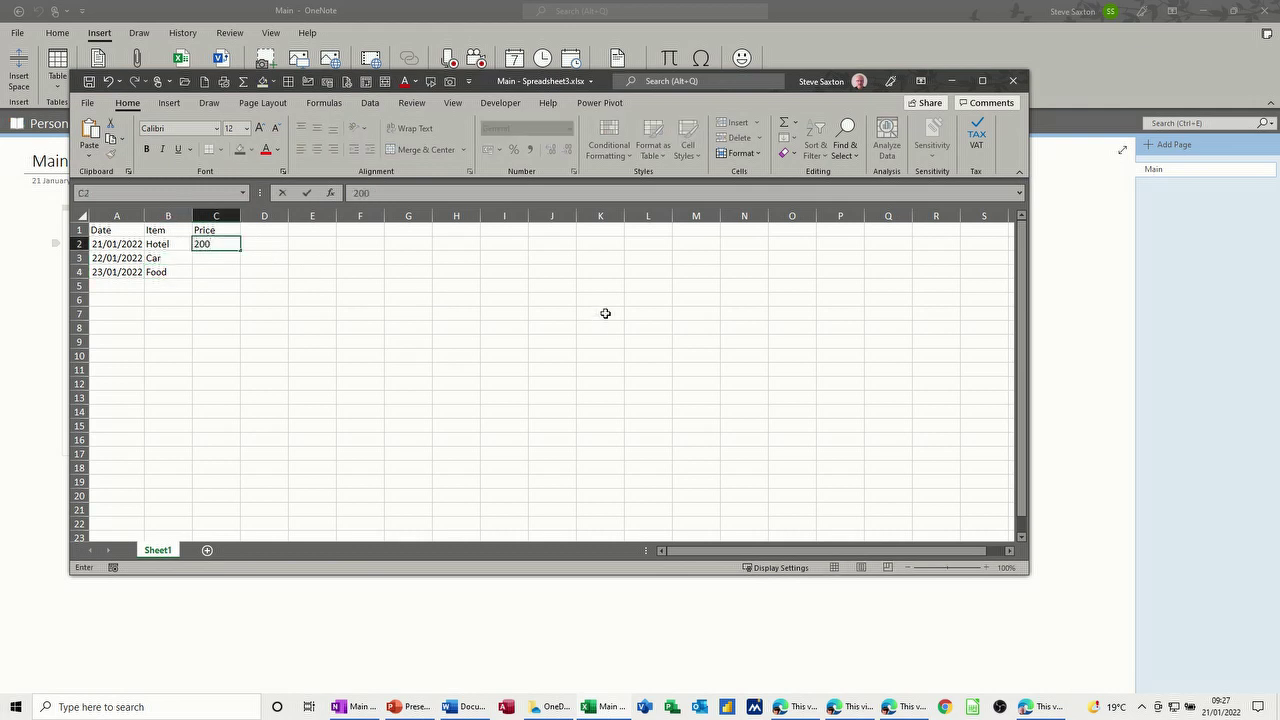
key(Return)
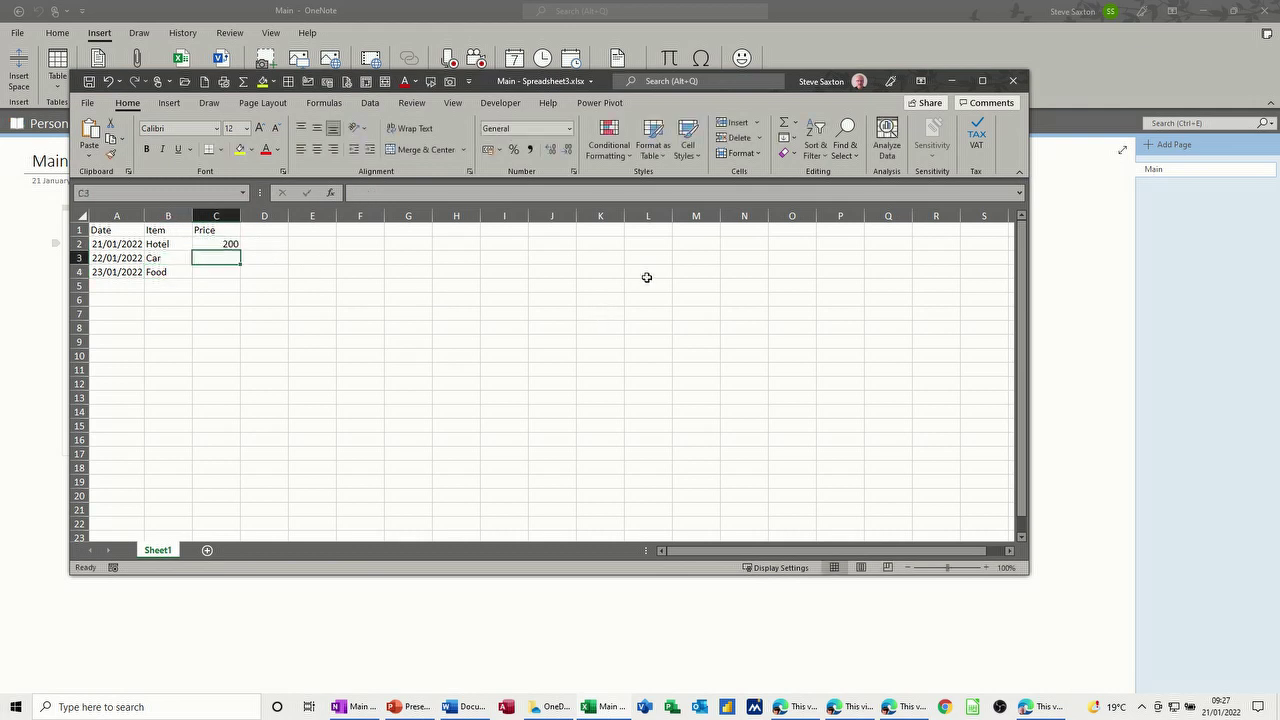
text(50)
key(Return)
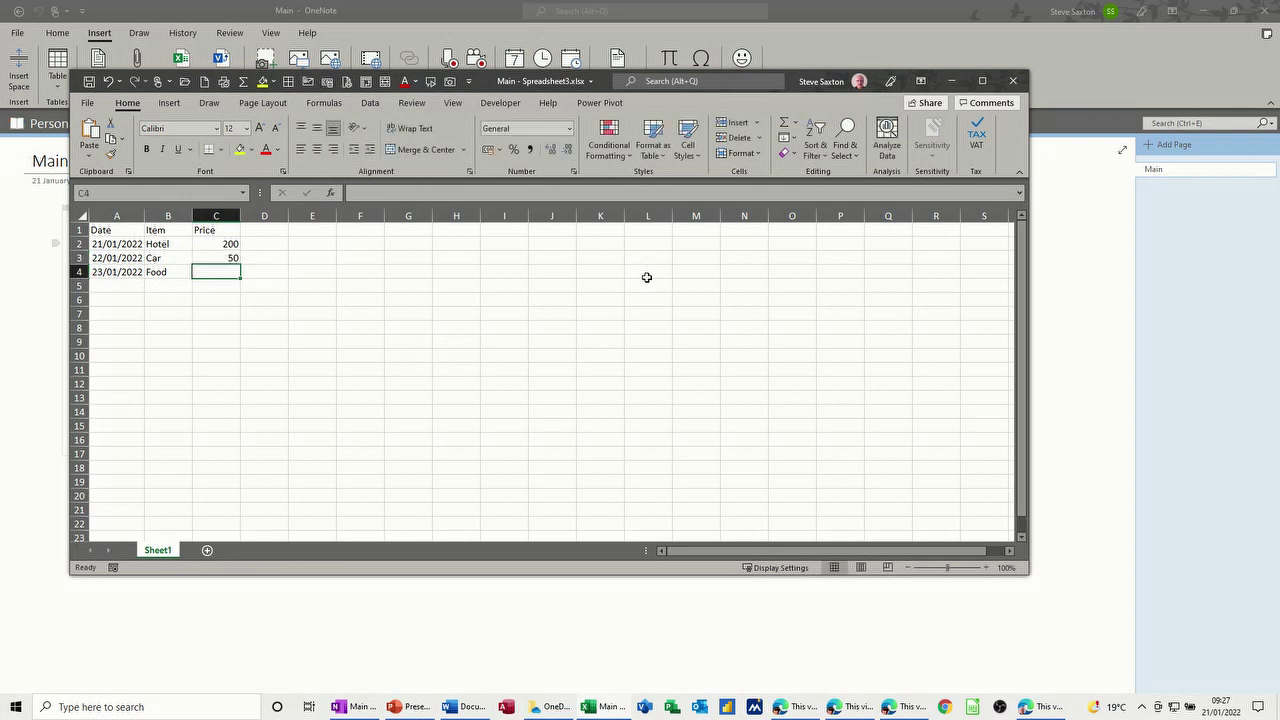
text(25)
key(Return)
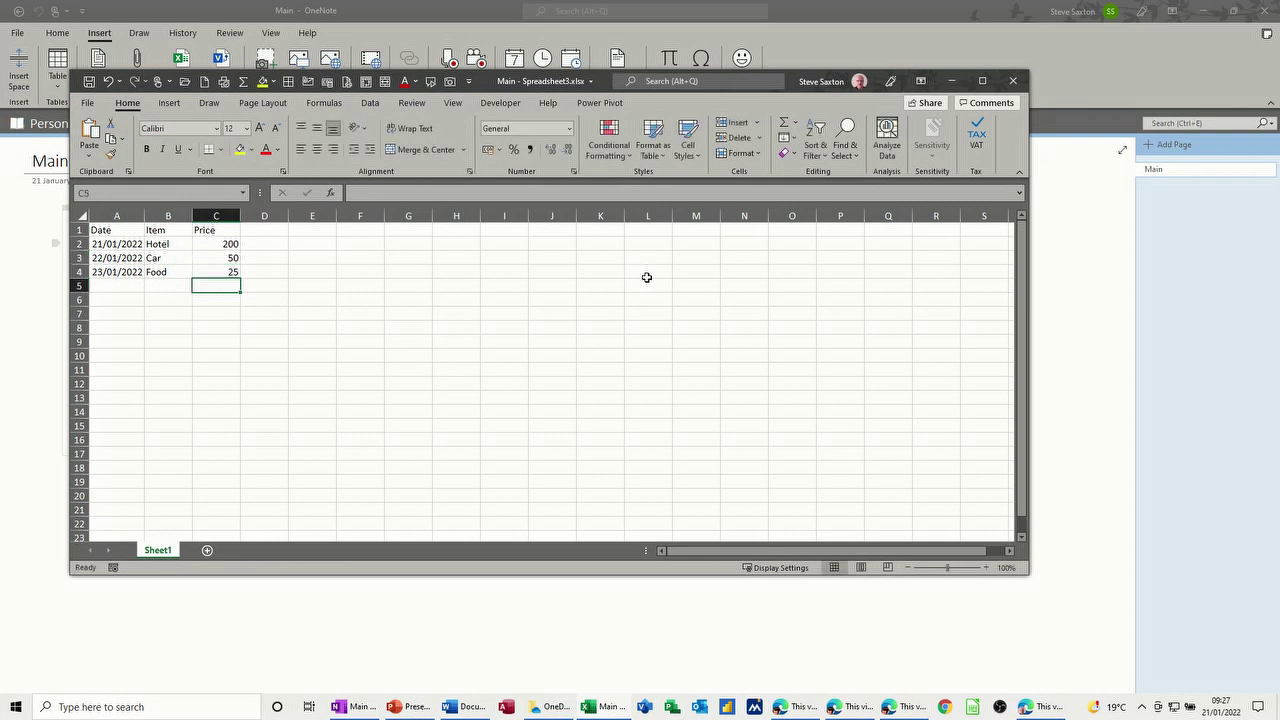
- Total C2:C4 in C5 with a SUM formula and apply the pound Accounting format to C2:C5
key(alt+equal)
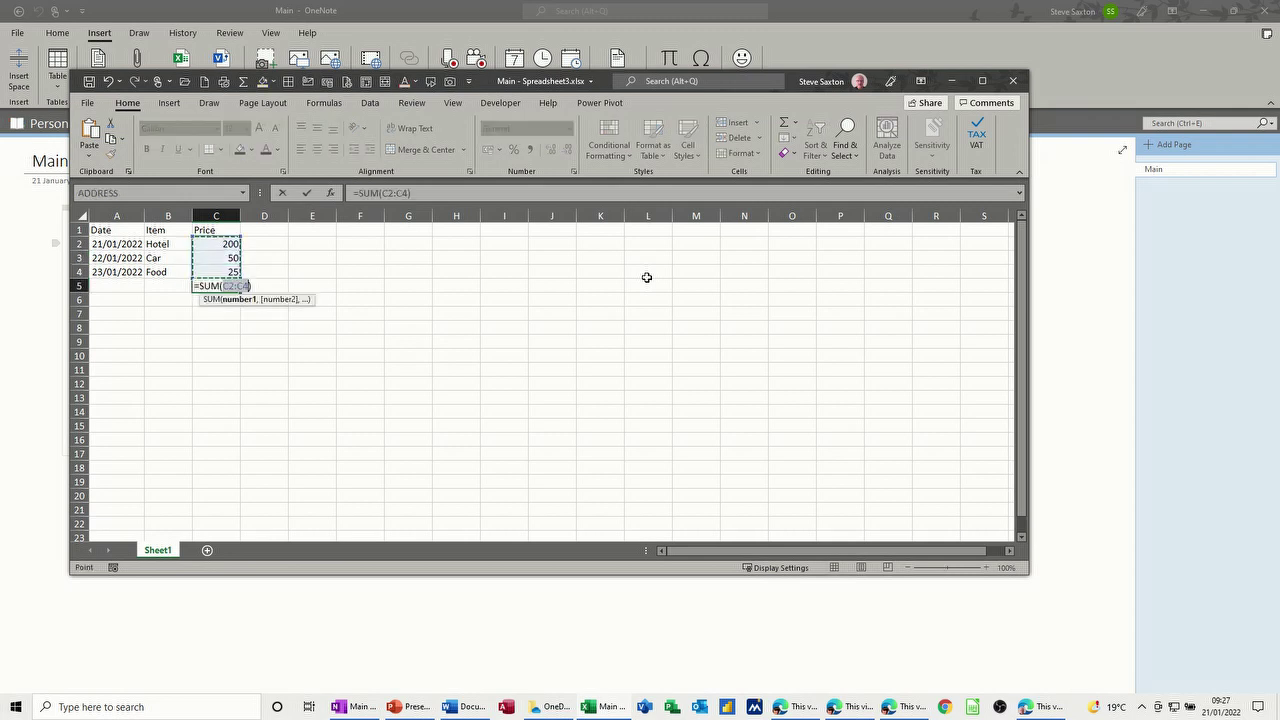
key(Return)
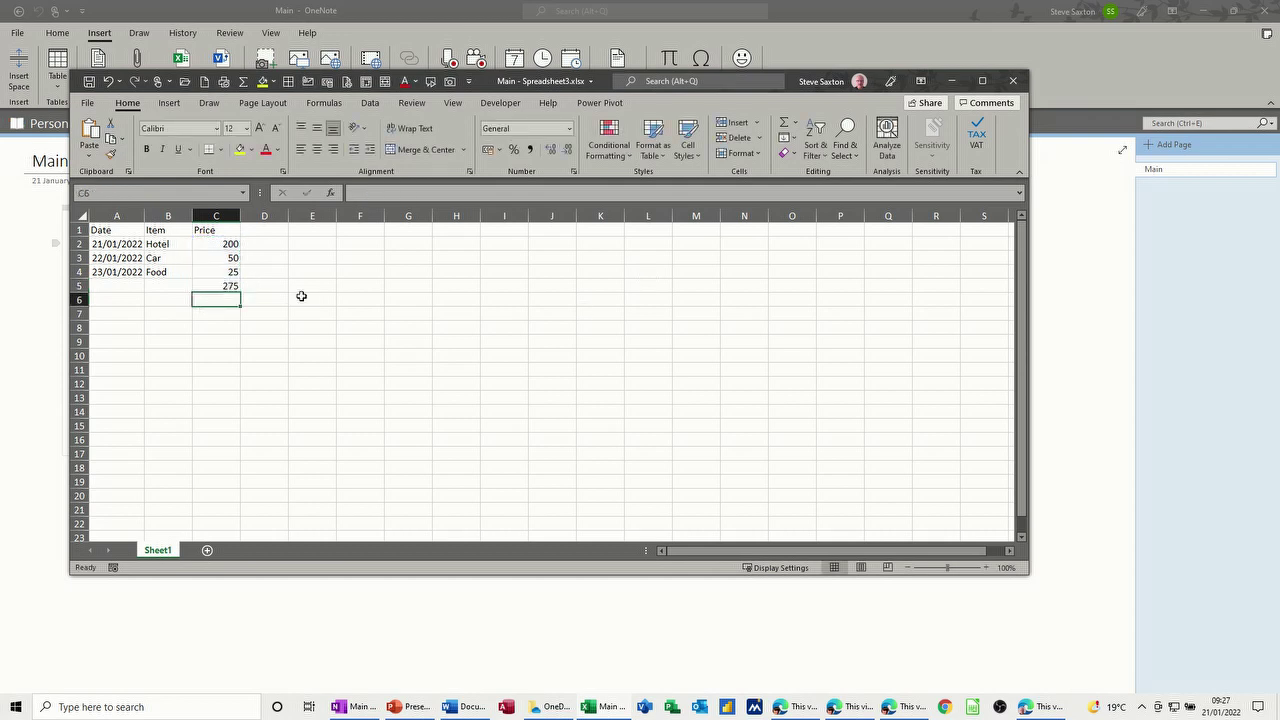
drag(211, 248, 215, 286)
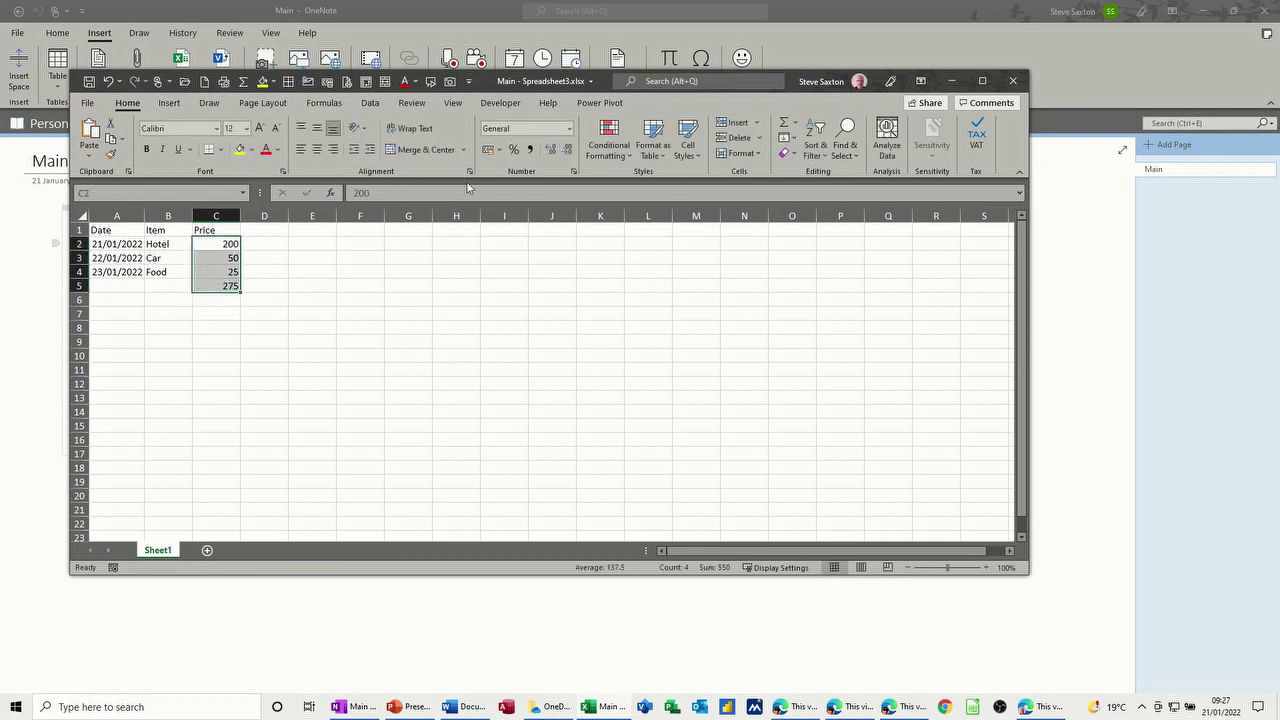
click(485, 150)
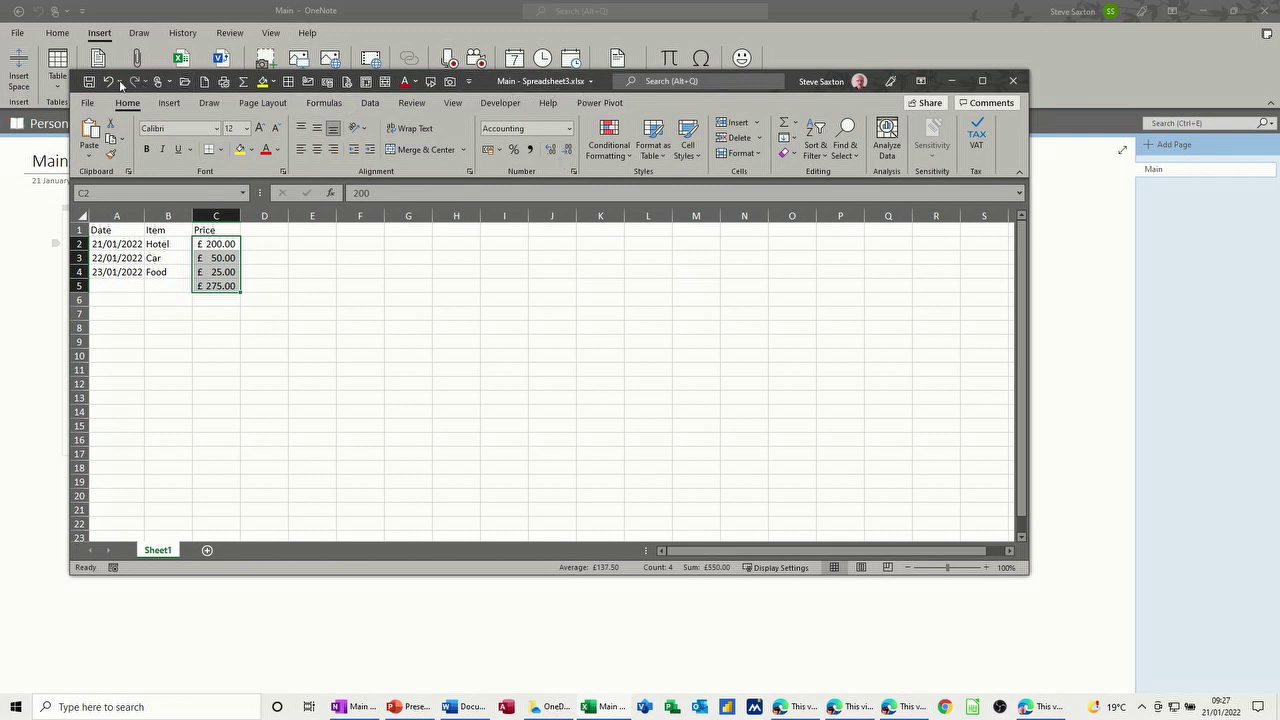
- Save the workbook and close it to return to the OneNote page
click(89, 81)
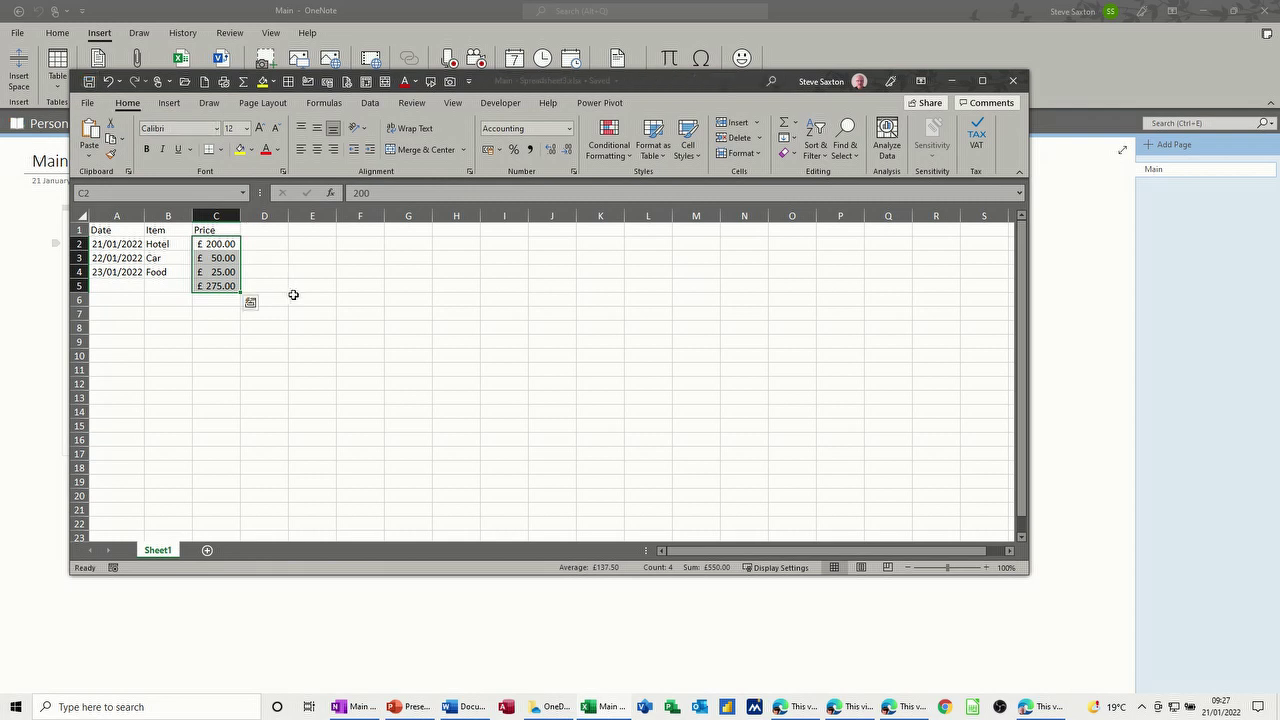
click(1013, 81)
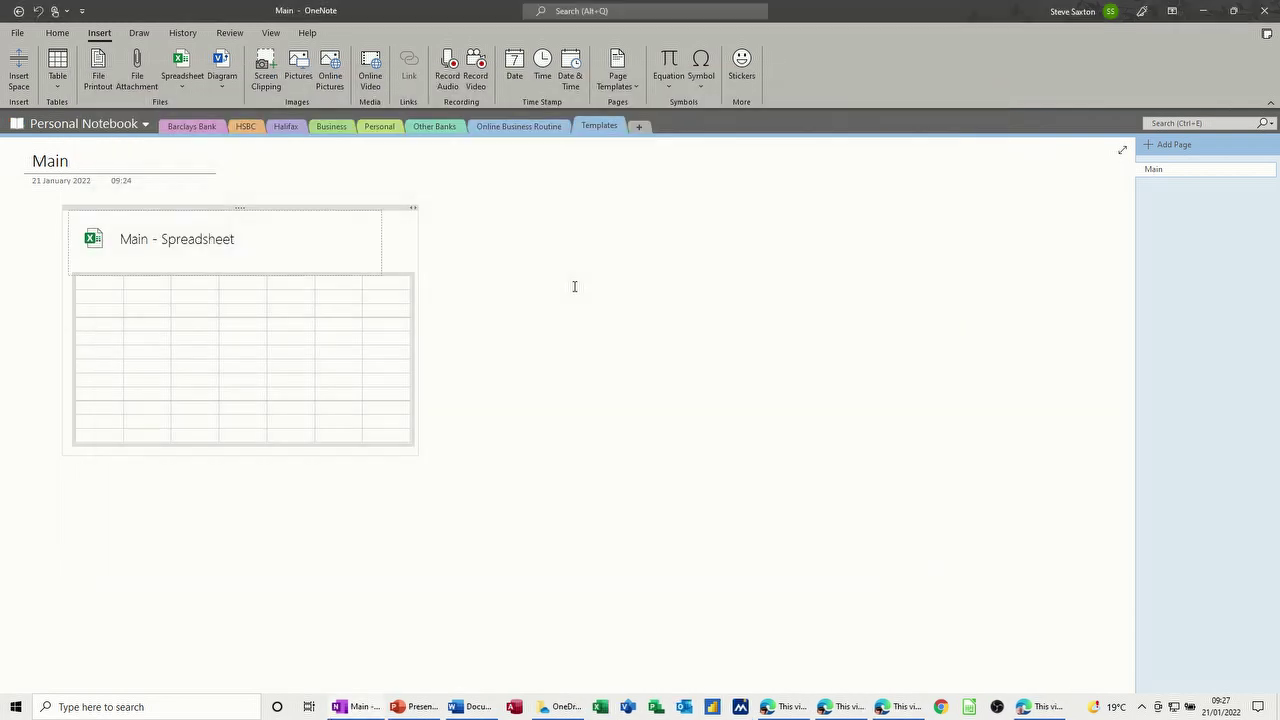
click(454, 263)
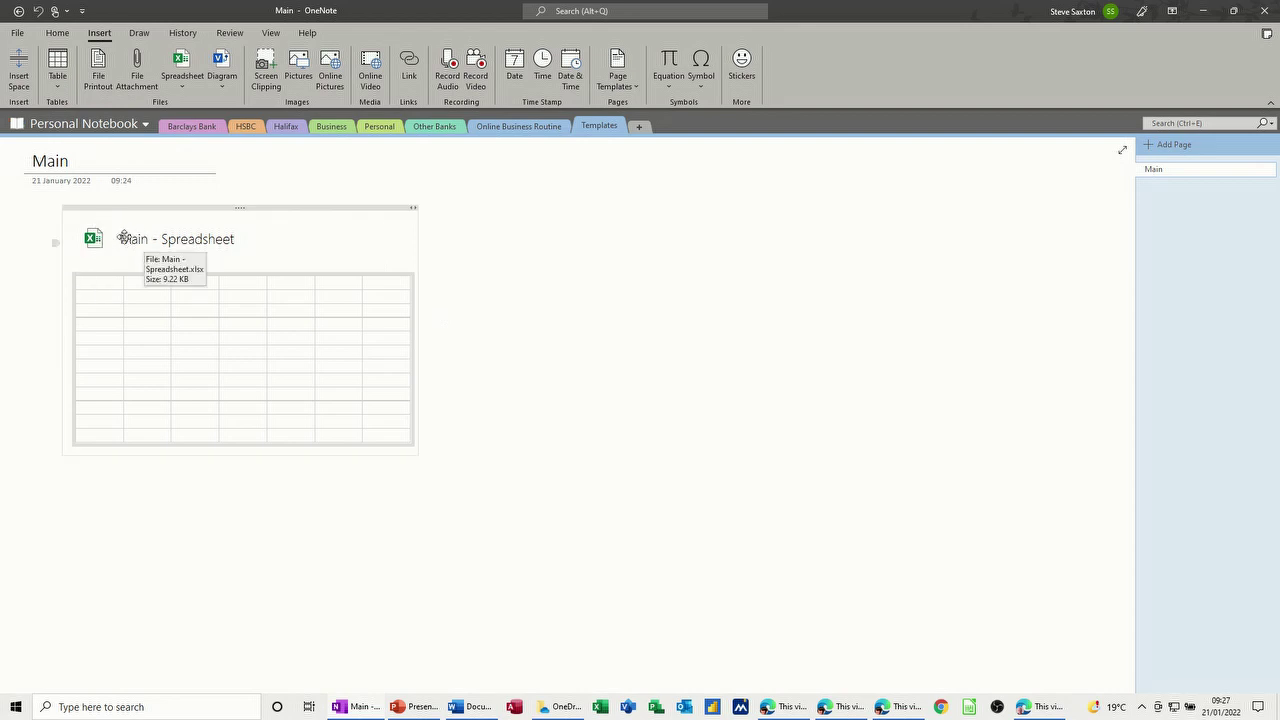
- Reopen the embedded spreadsheet in Excel to check its saved contents, and close it again
click(122, 236)
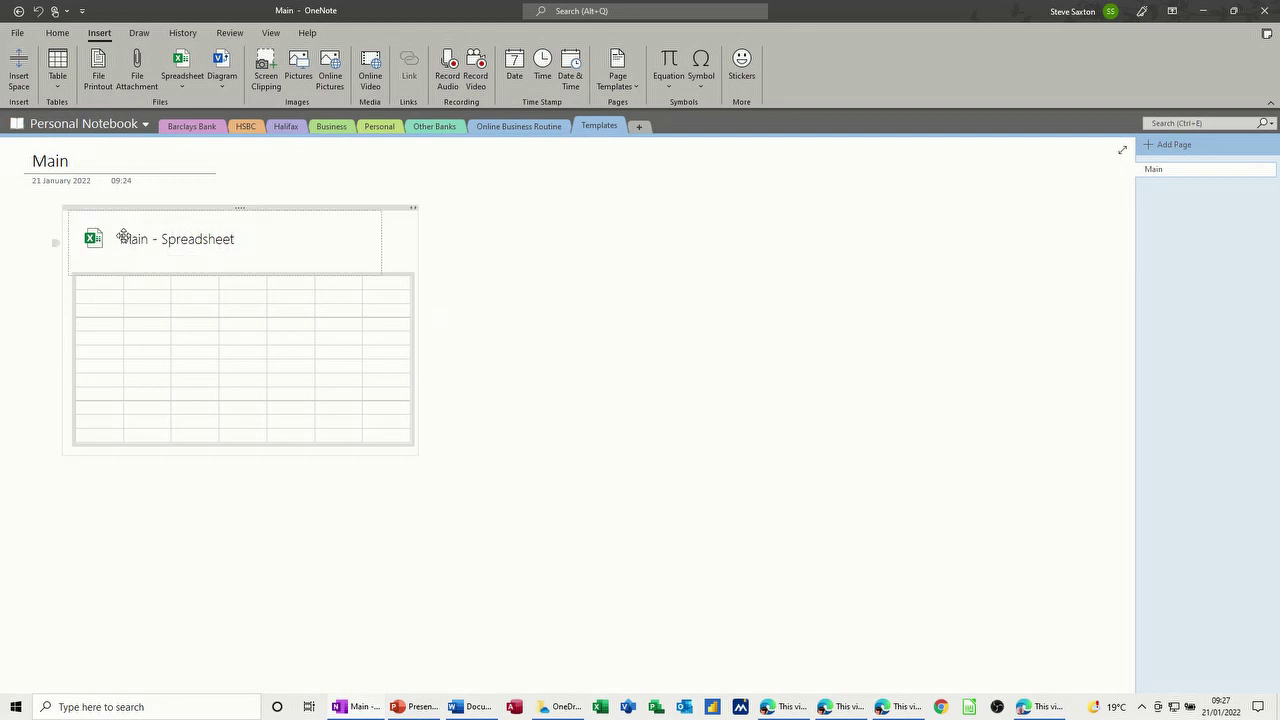
double_click(122, 236)
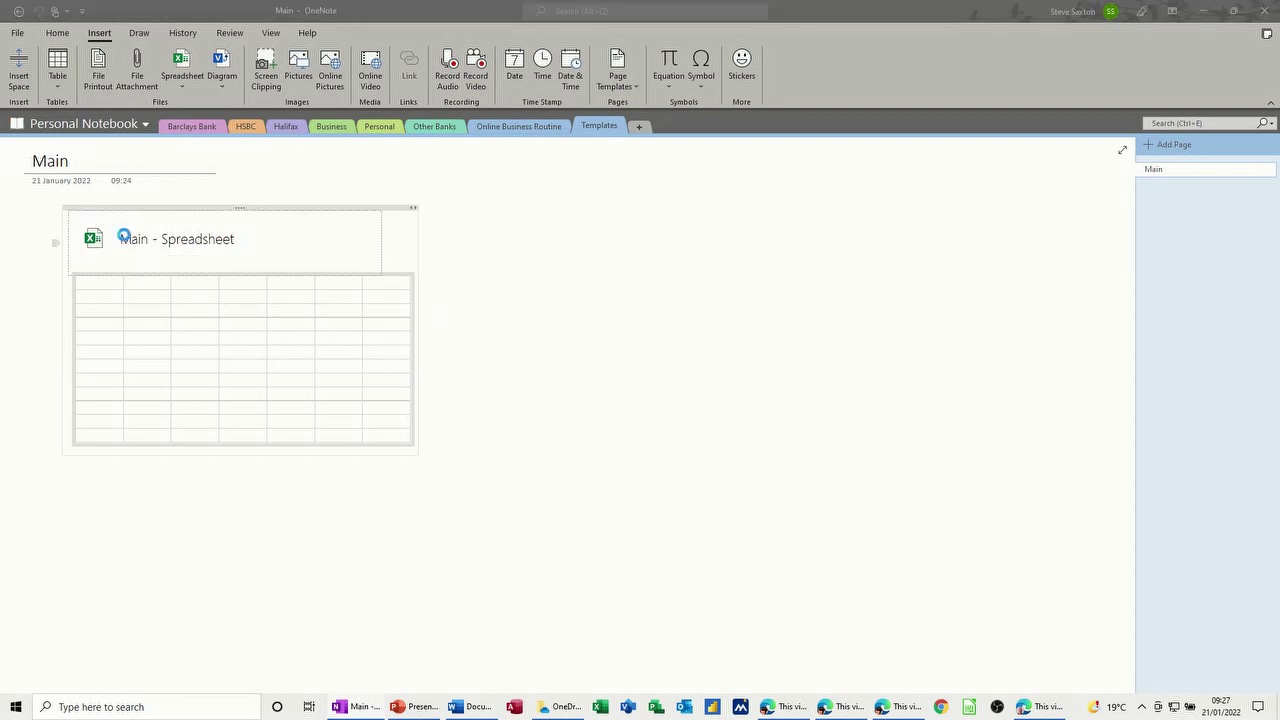
click(316, 309)
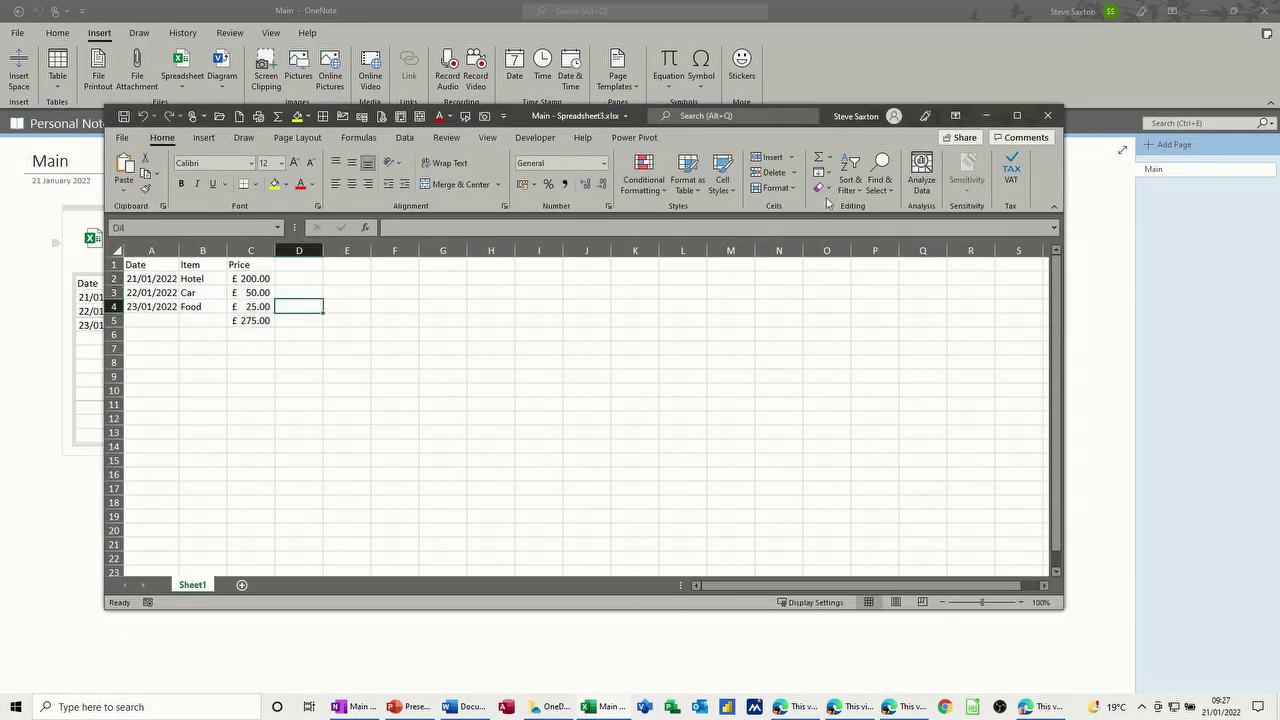
click(1047, 115)
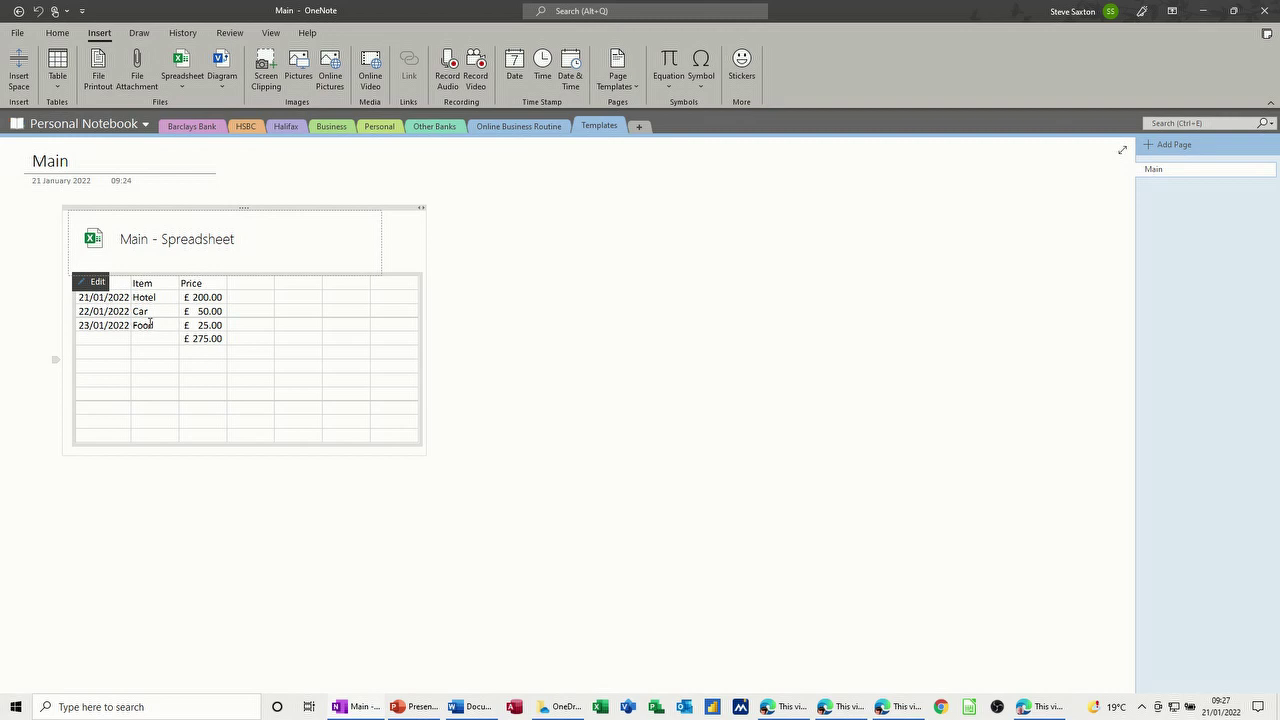
- Insert a new Visio drawing beside the spreadsheet on the Main page and open it in Visio for editing
click(471, 297)
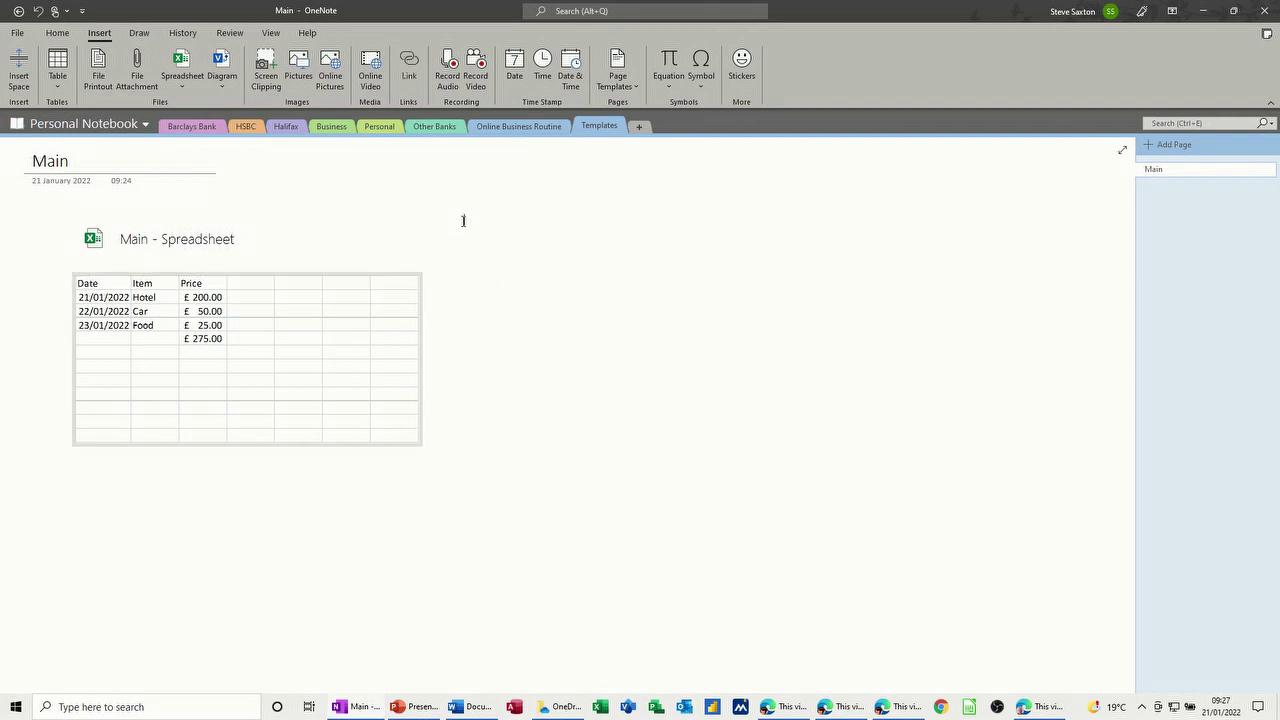
click(226, 78)
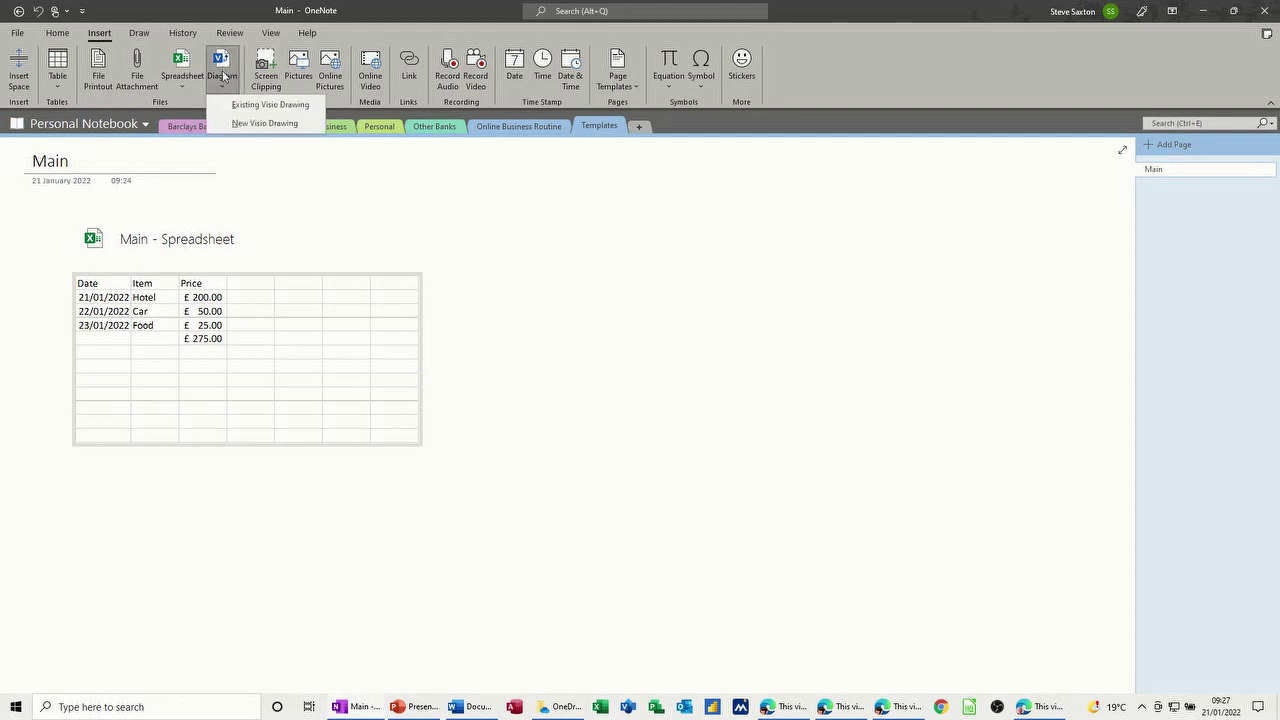
click(264, 123)
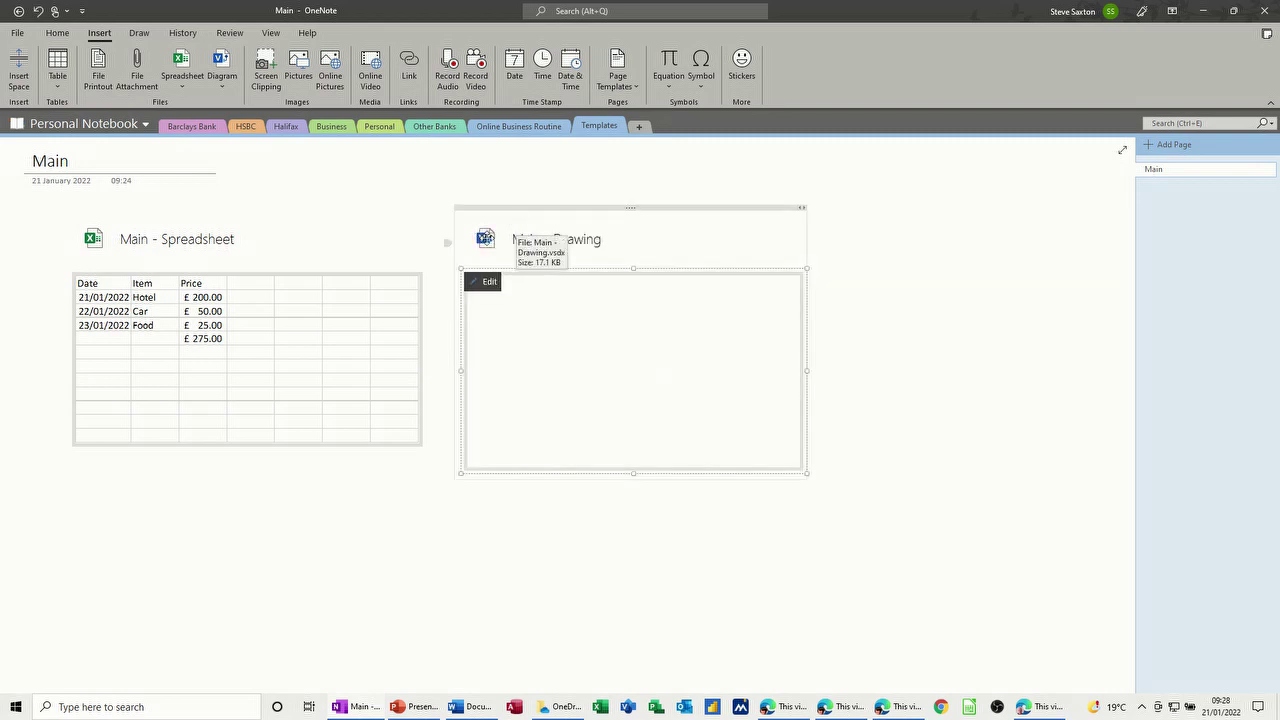
click(486, 238)
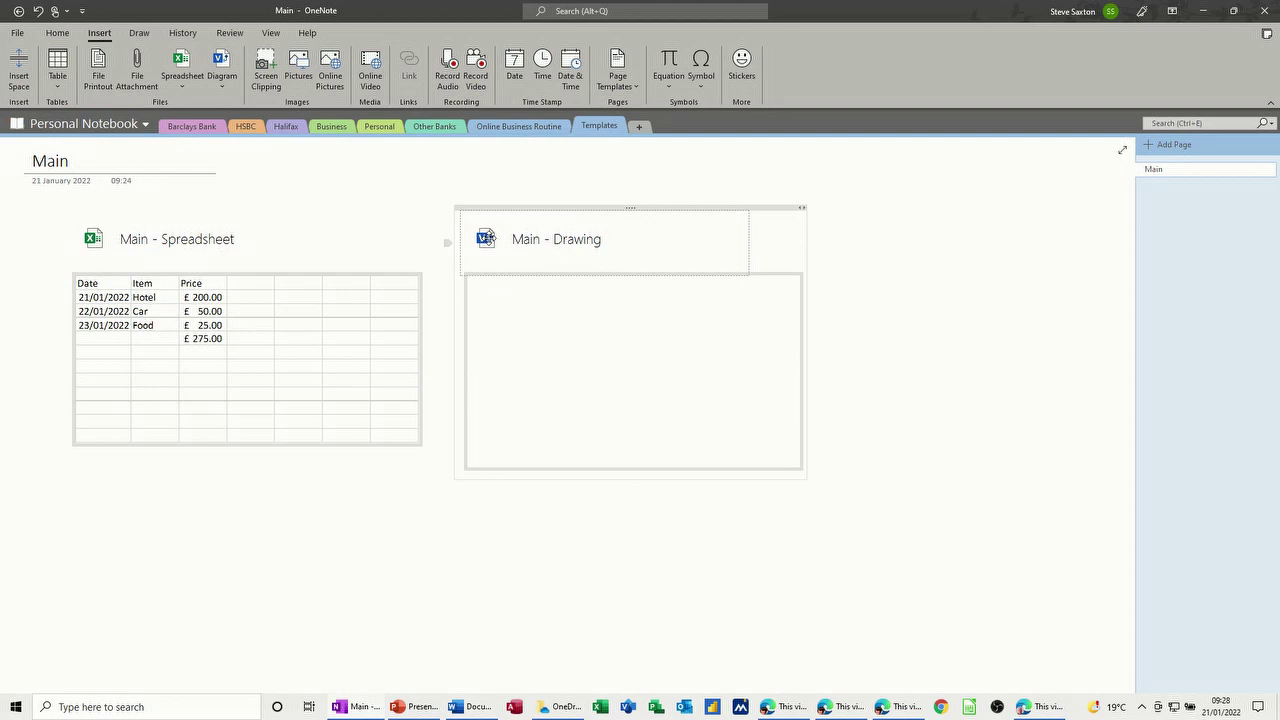
double_click(486, 238)
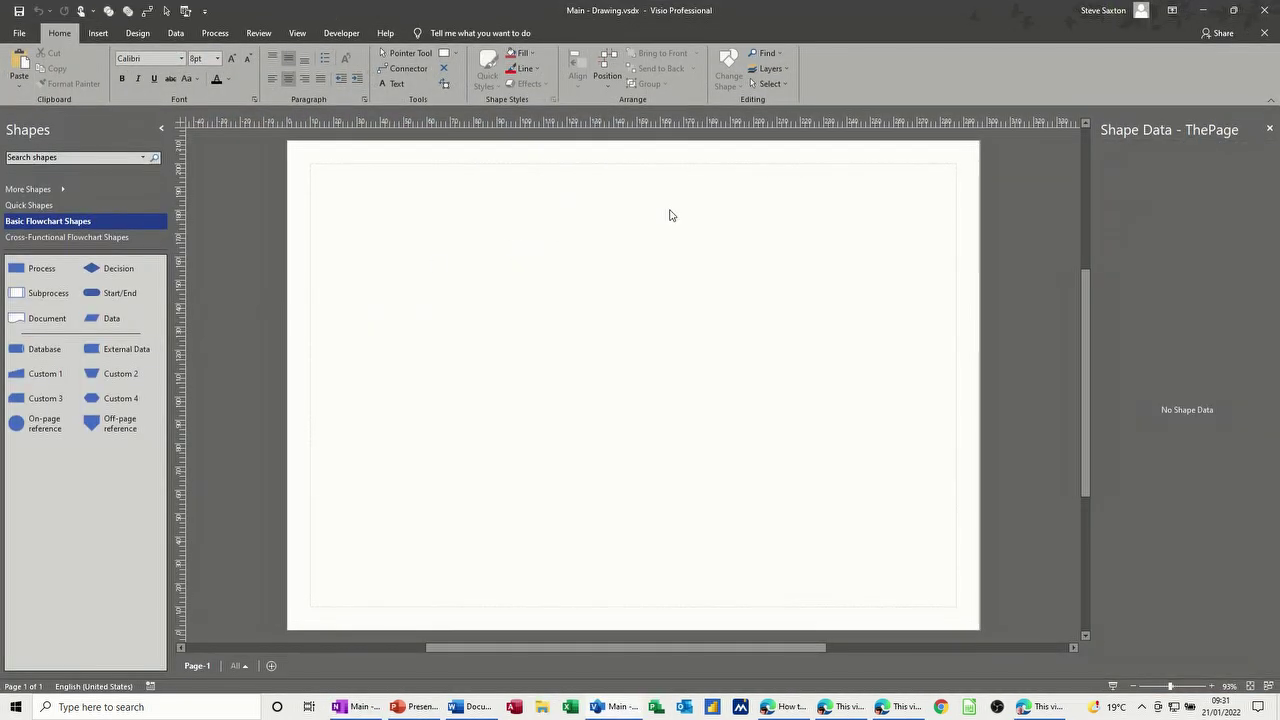
- Using the Connector tool, build a connected column of Start/End, Process and Decision shapes, with another Process to the right of the Decision
click(400, 70)
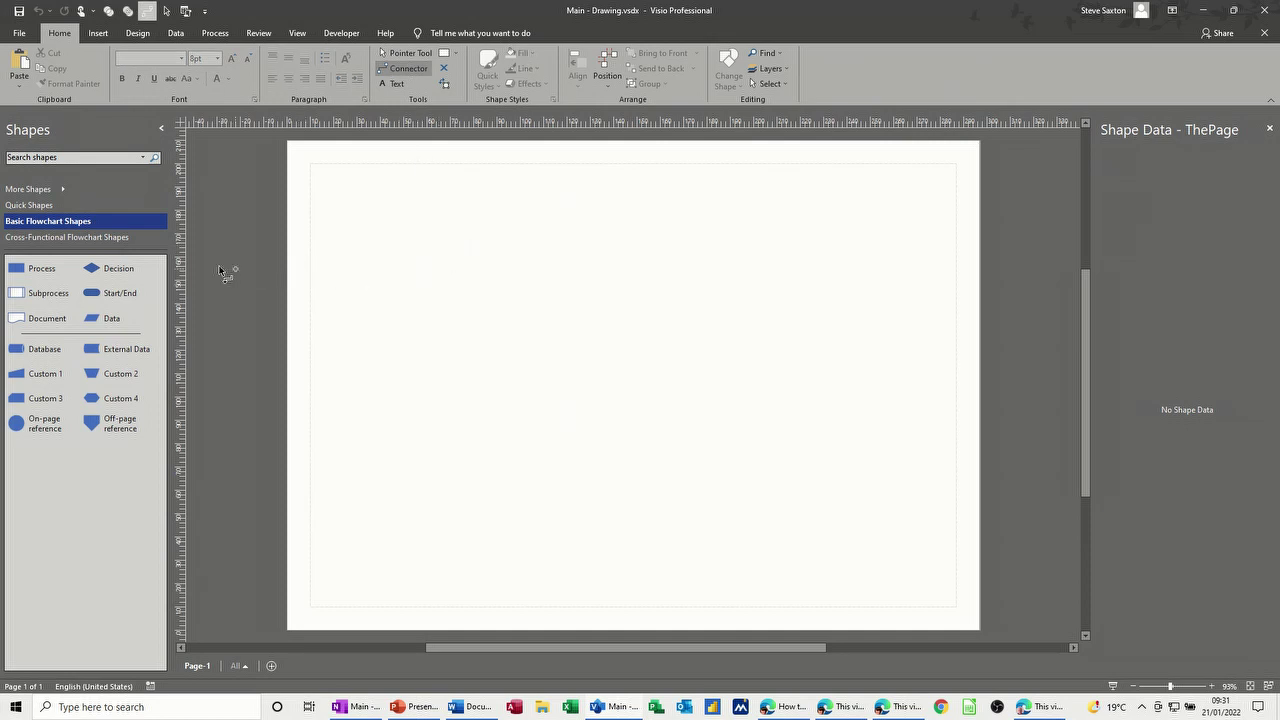
drag(94, 292, 532, 206)
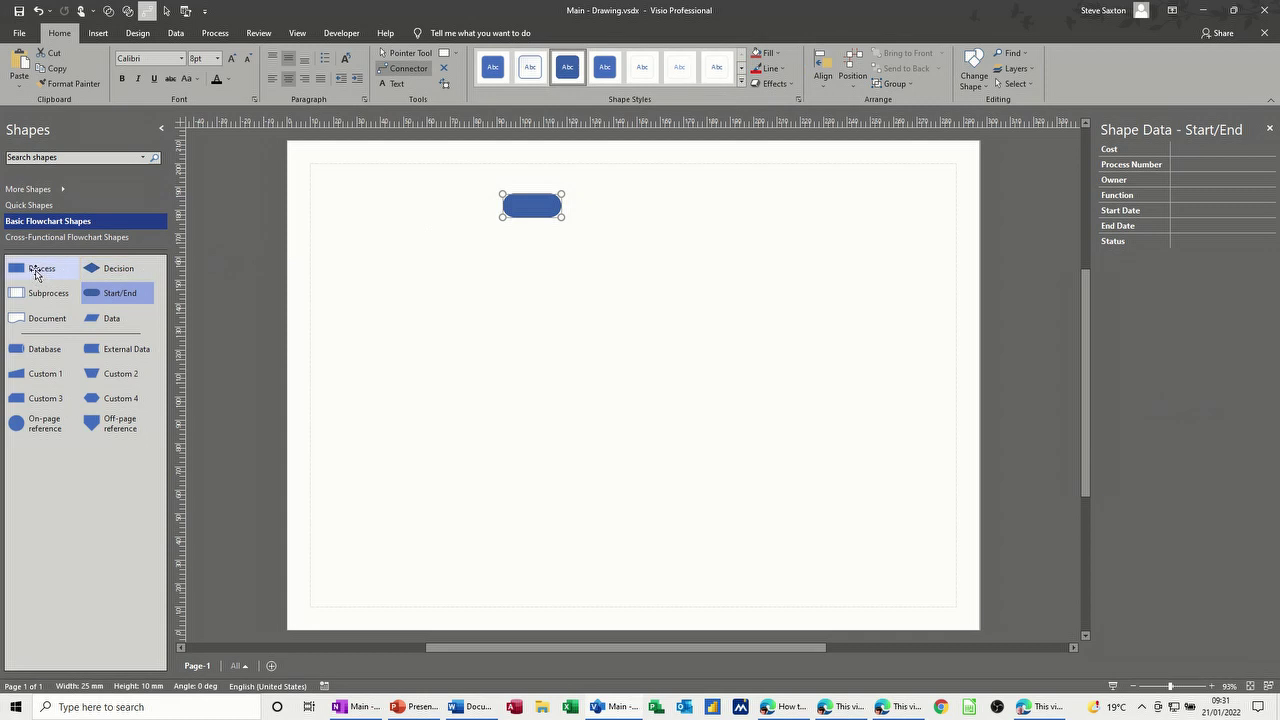
drag(36, 274, 531, 270)
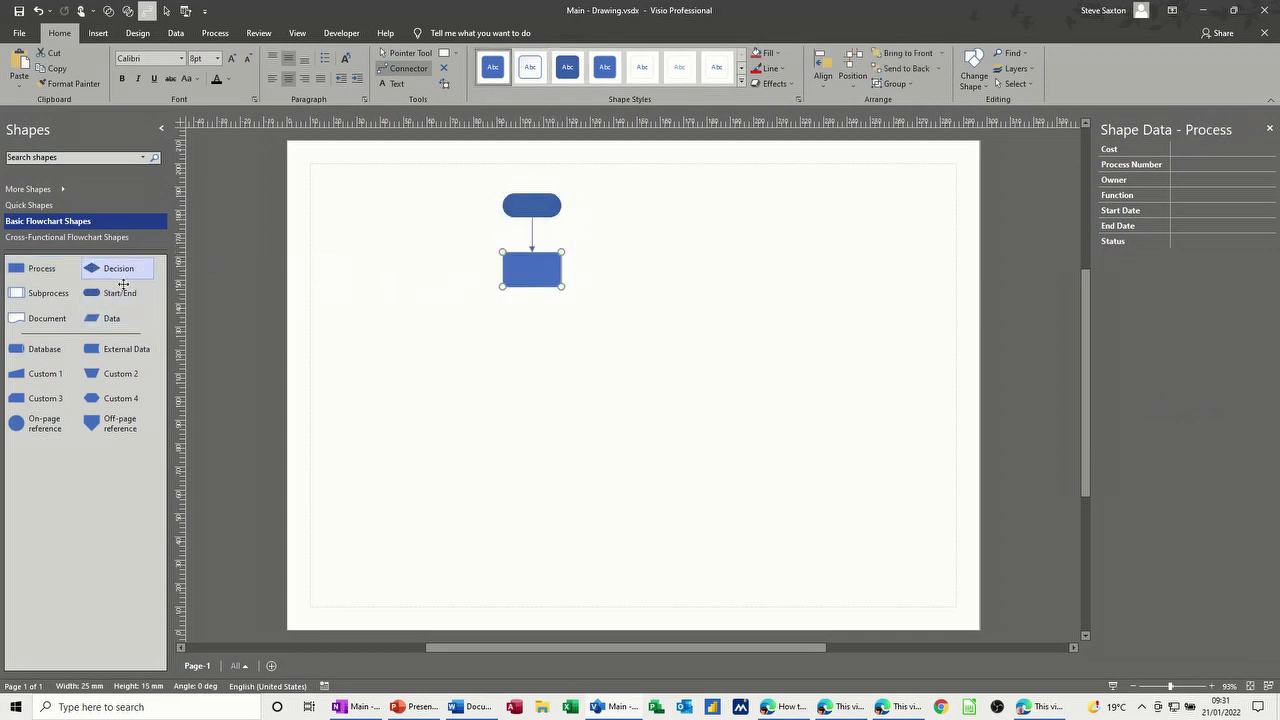
drag(123, 285, 531, 327)
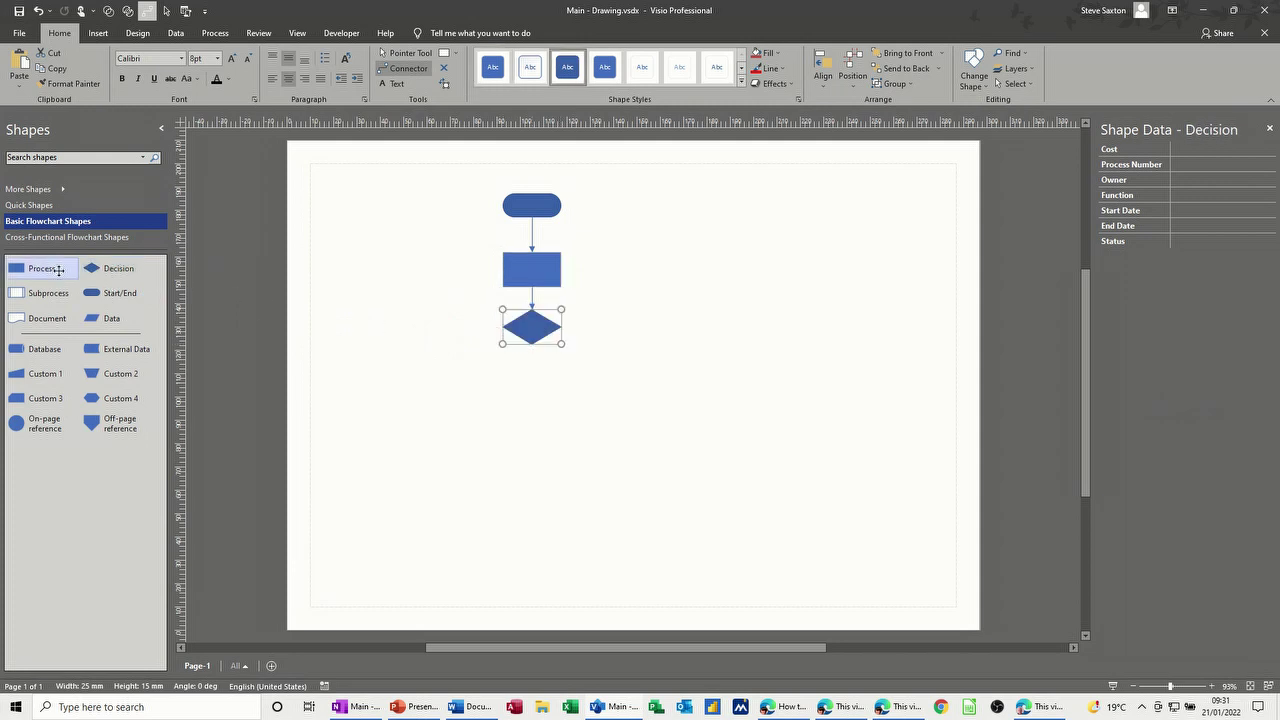
drag(59, 270, 650, 327)
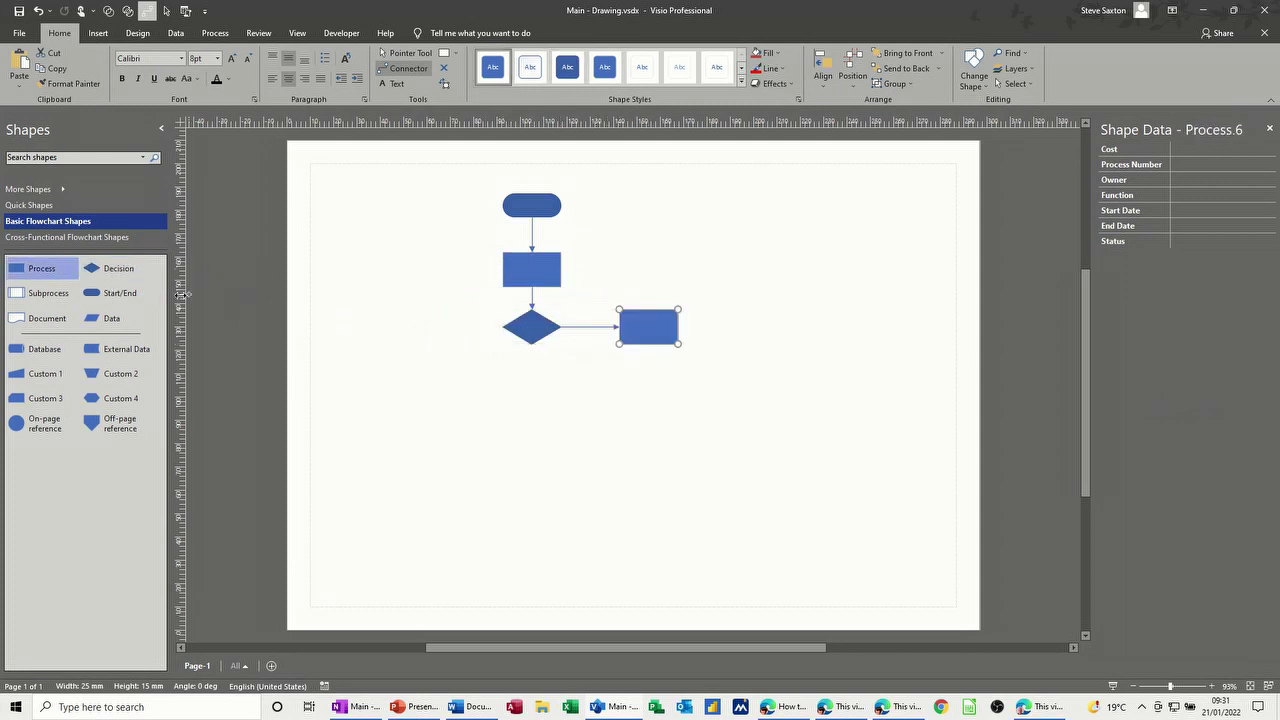
- Add a connected Process and a closing Start/End shape below the Decision, and close the drawing to return to the OneNote page
click(512, 326)
drag(40, 272, 531, 398)
drag(100, 300, 529, 464)
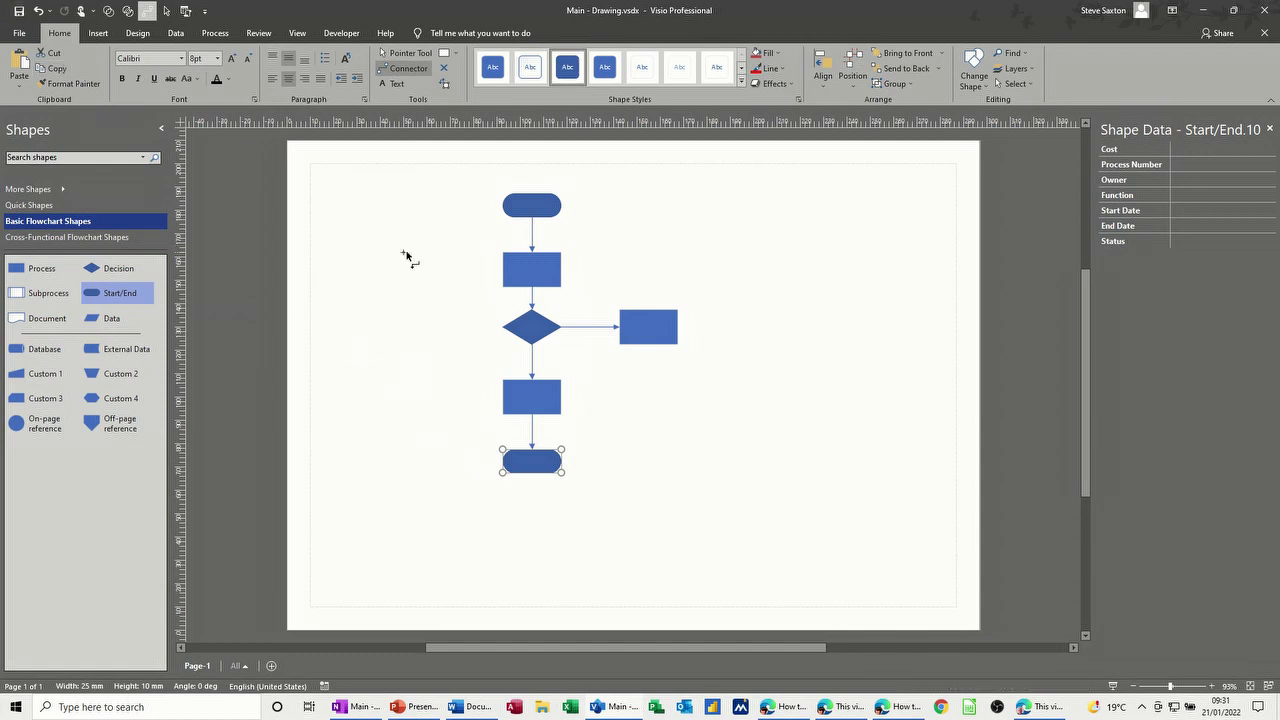
click(1272, 11)
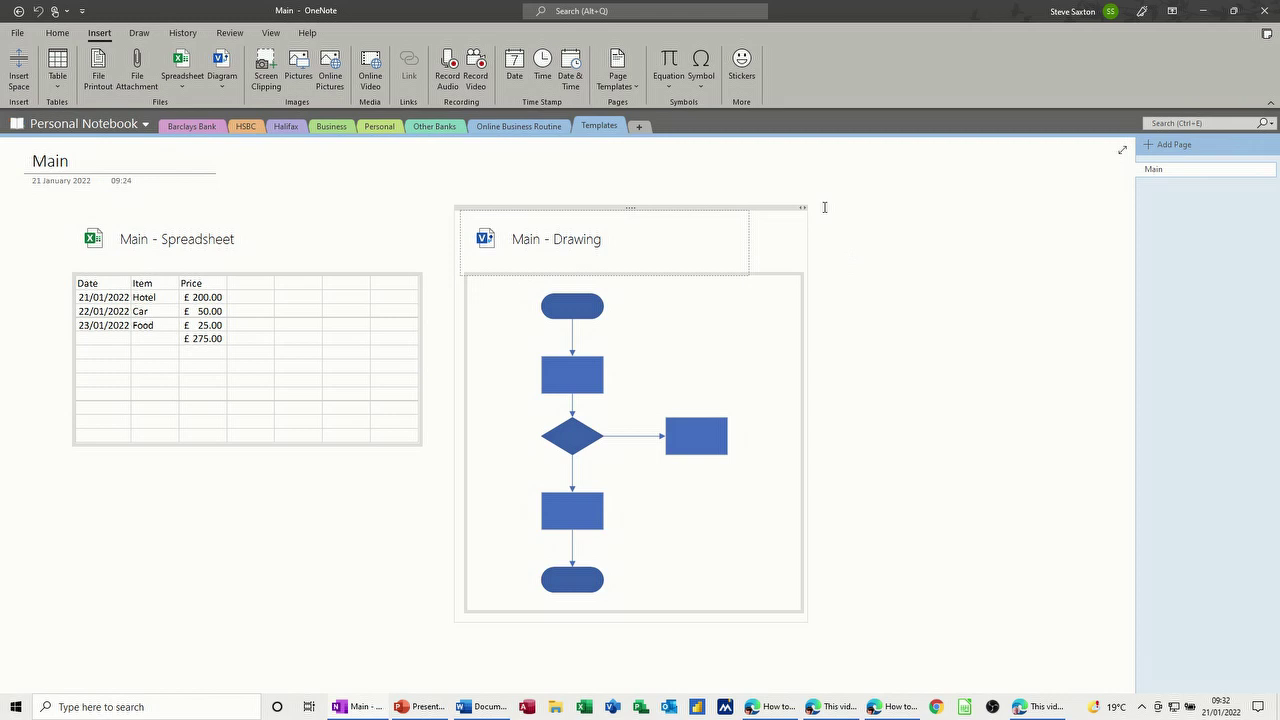
- Save the current Main page as a page template named Links
click(59, 35)
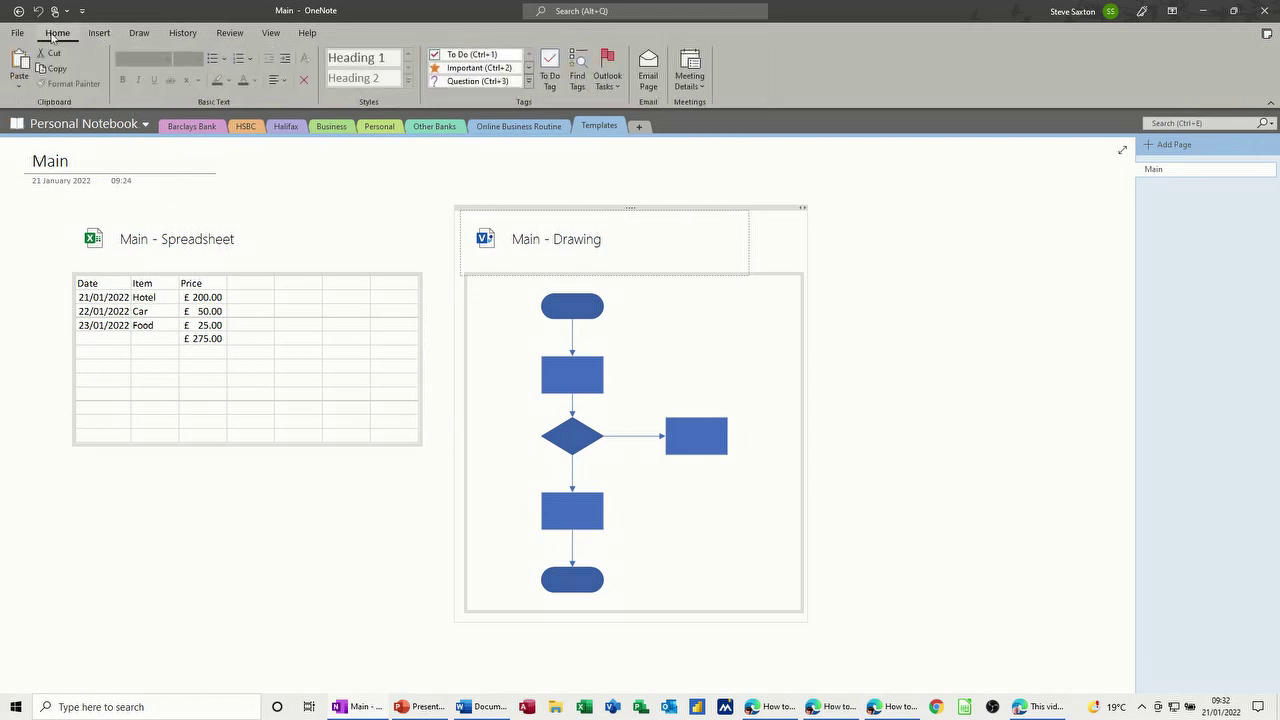
click(99, 34)
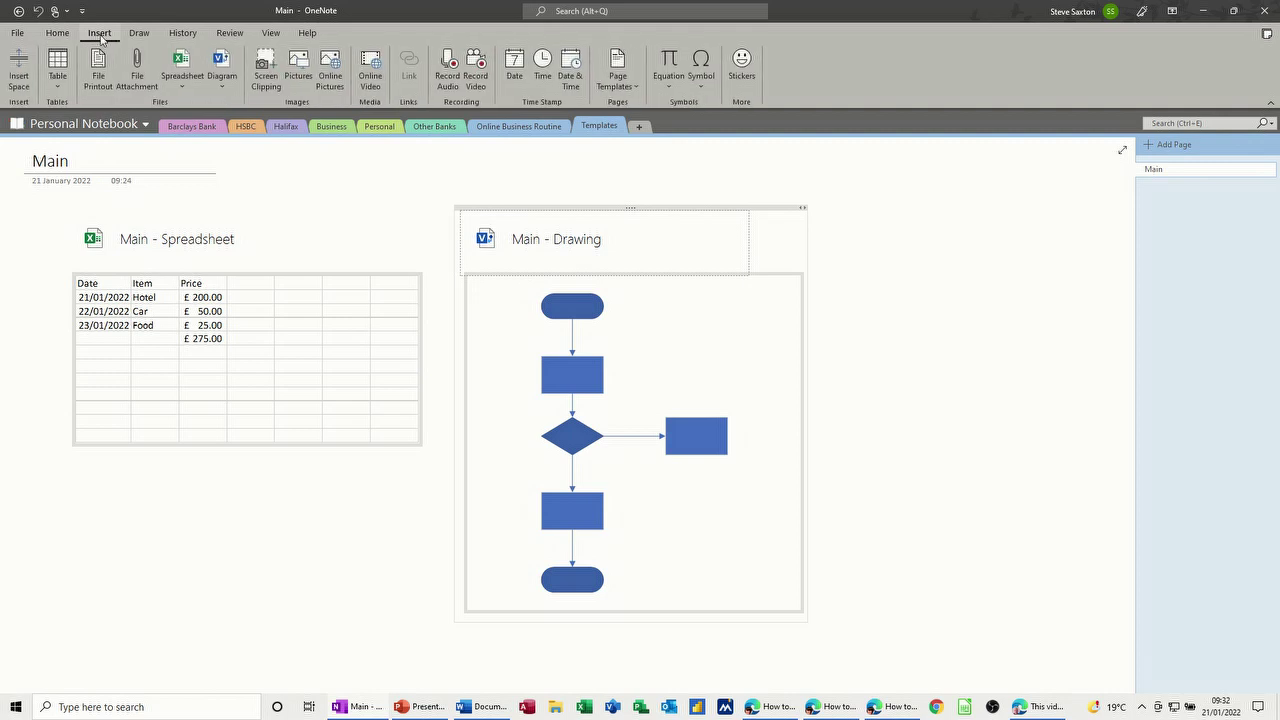
click(636, 88)
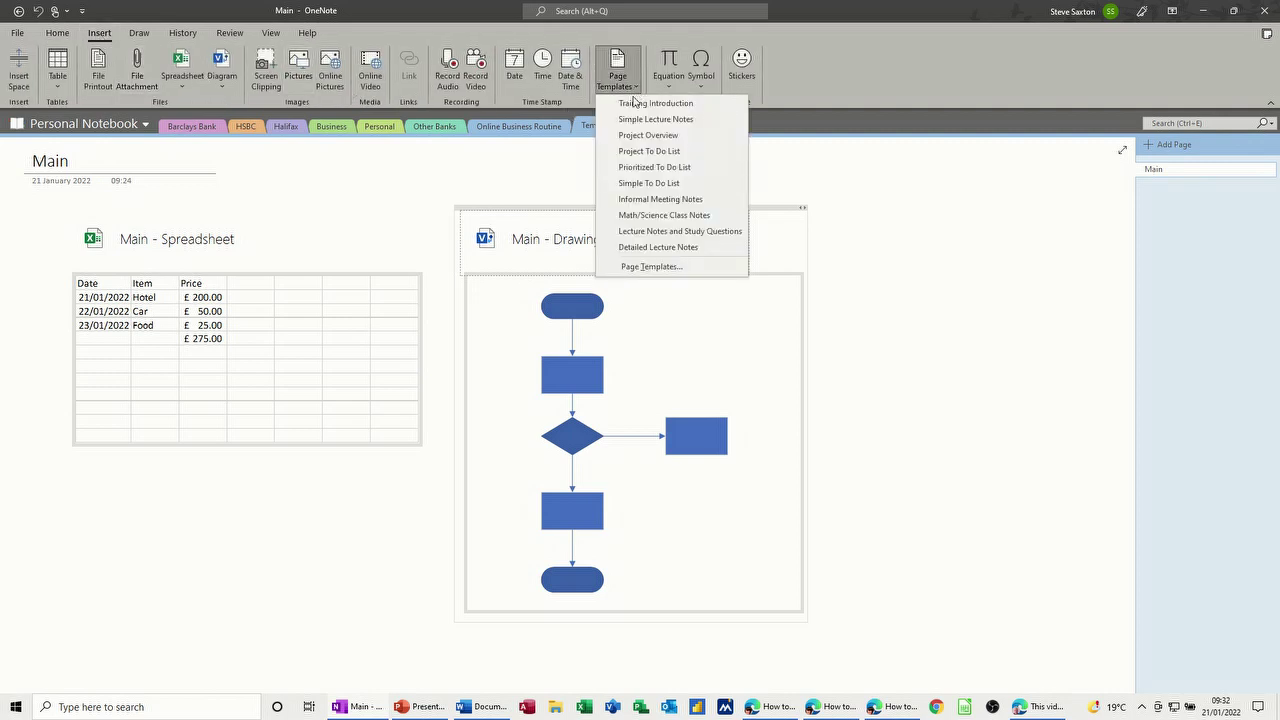
click(650, 267)
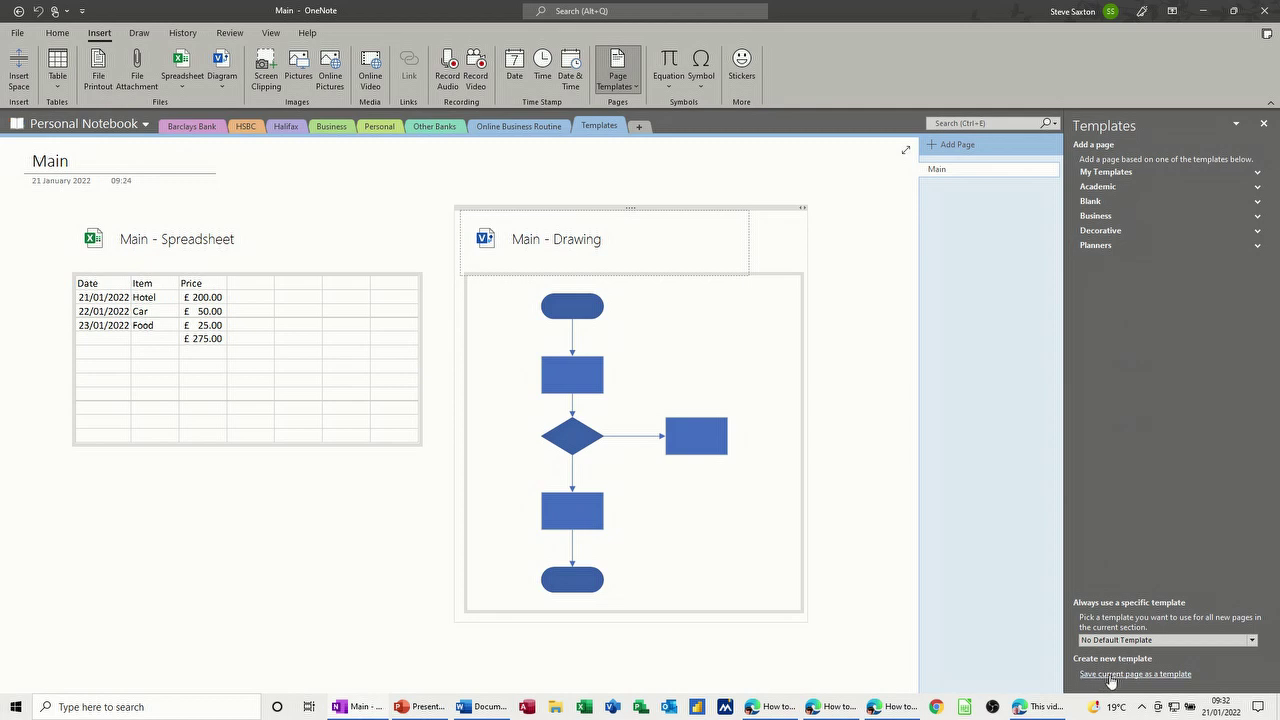
click(1160, 675)
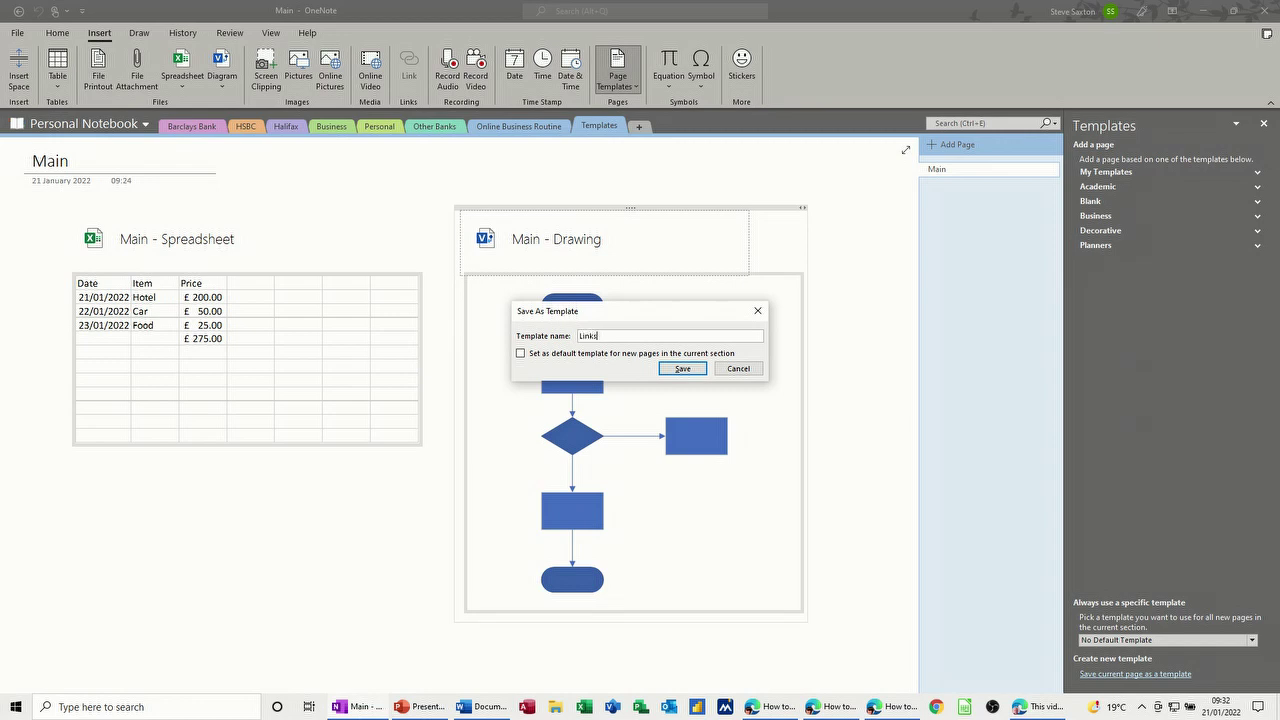
click(679, 367)
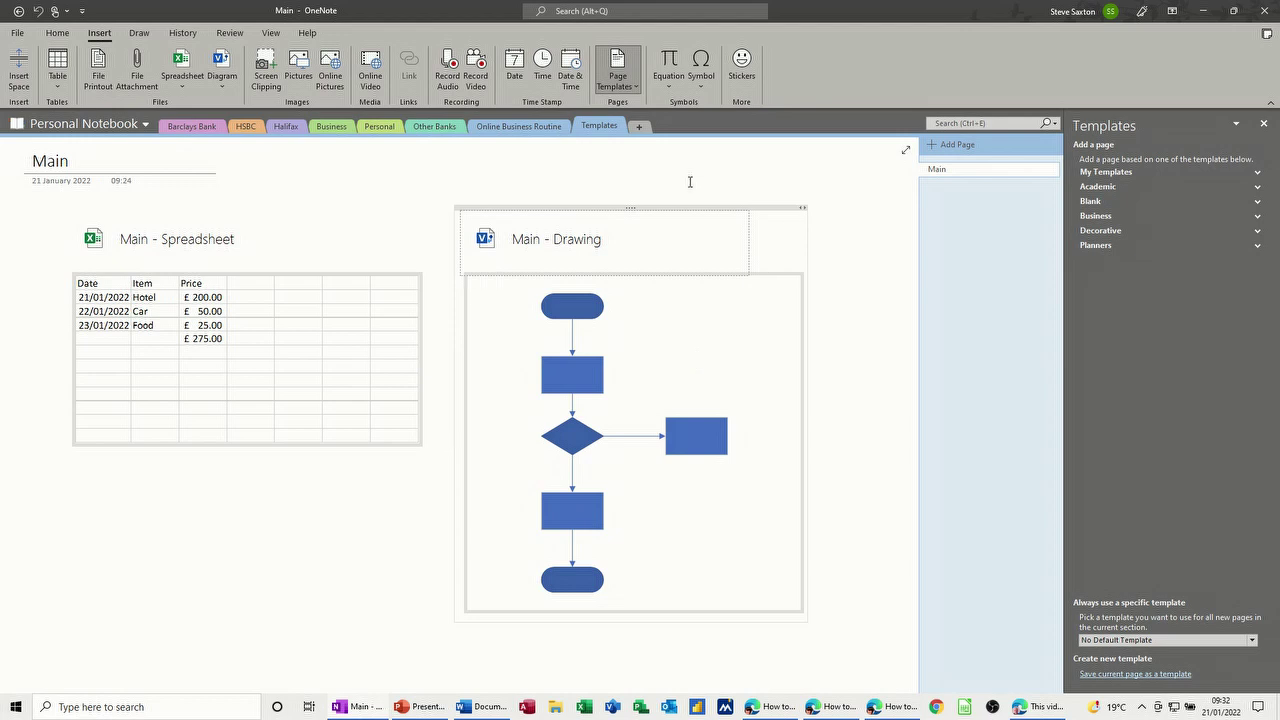
- Add a blank page to the Templates section, and another page based on the Training Introduction template
click(938, 144)
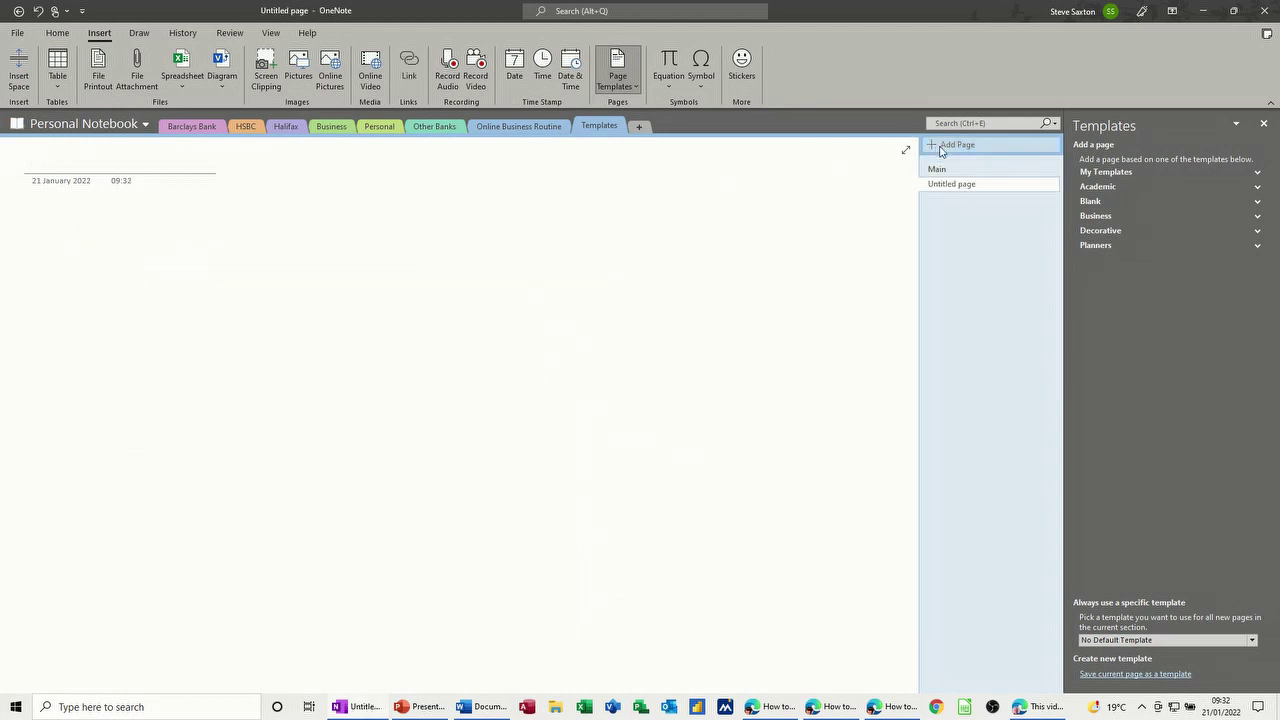
click(634, 88)
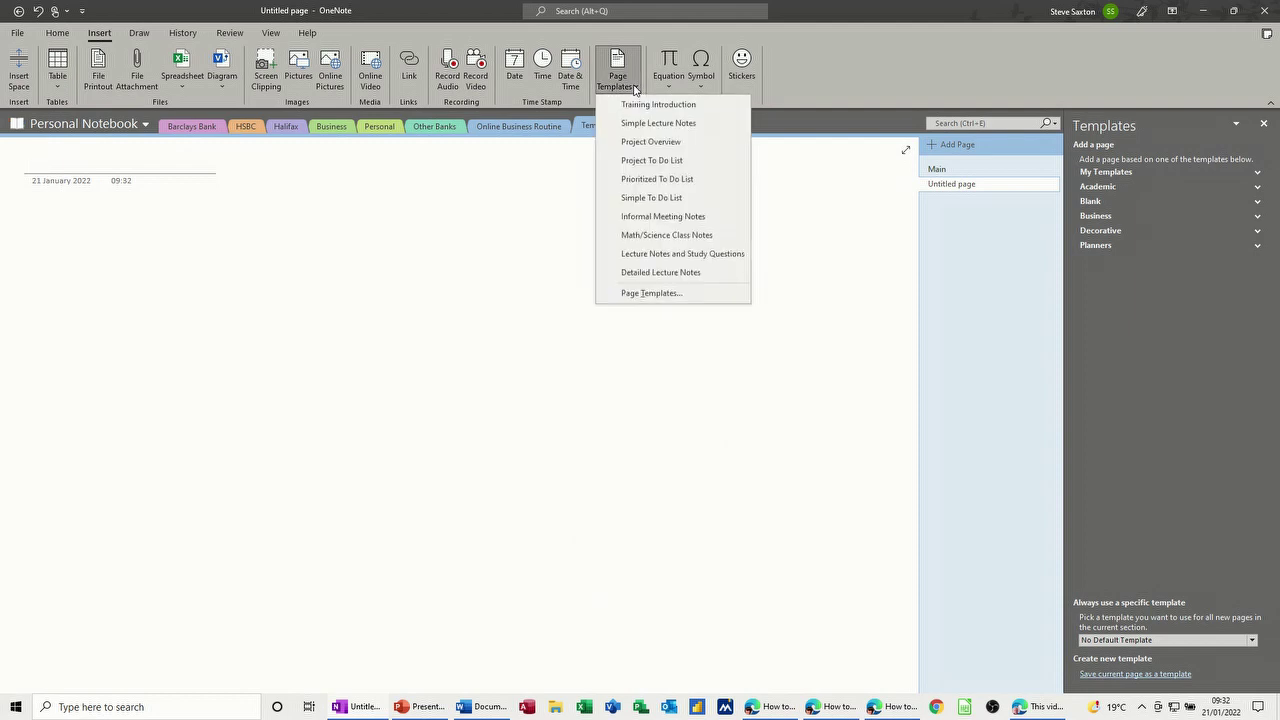
click(680, 112)
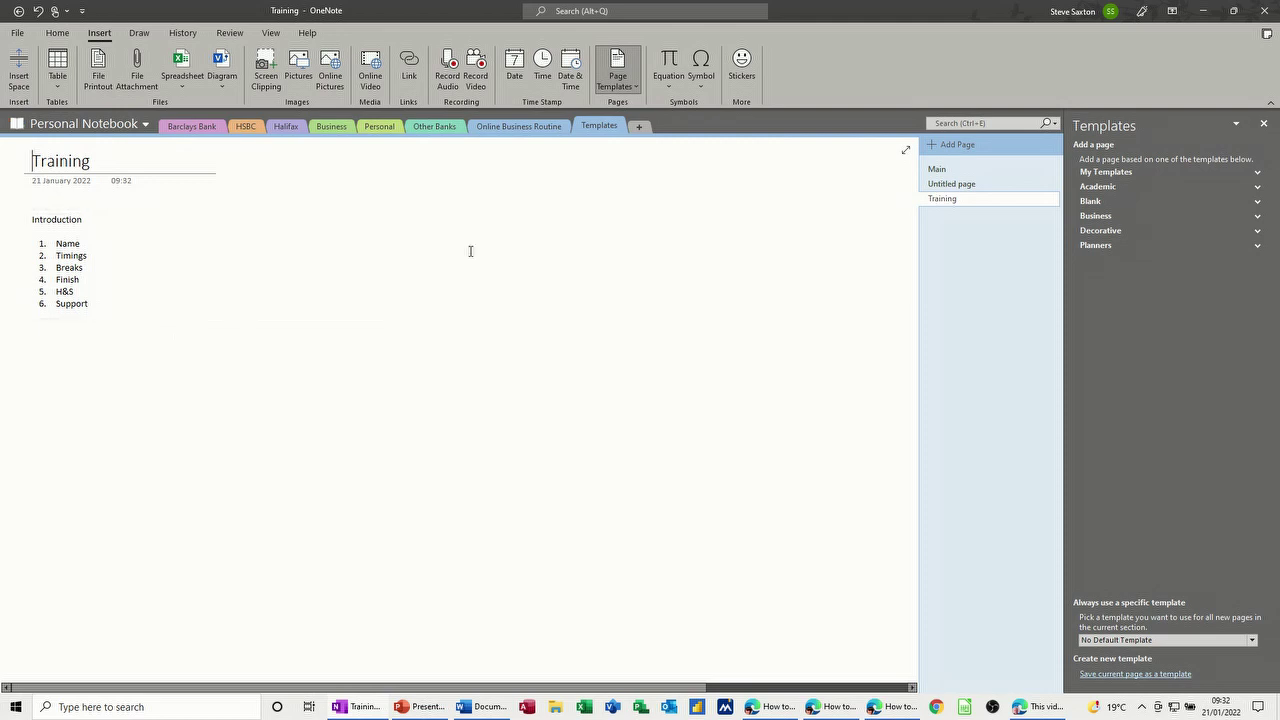
- Add two pages based on the Simple Lecture Notes and Project Overview templates
click(618, 72)
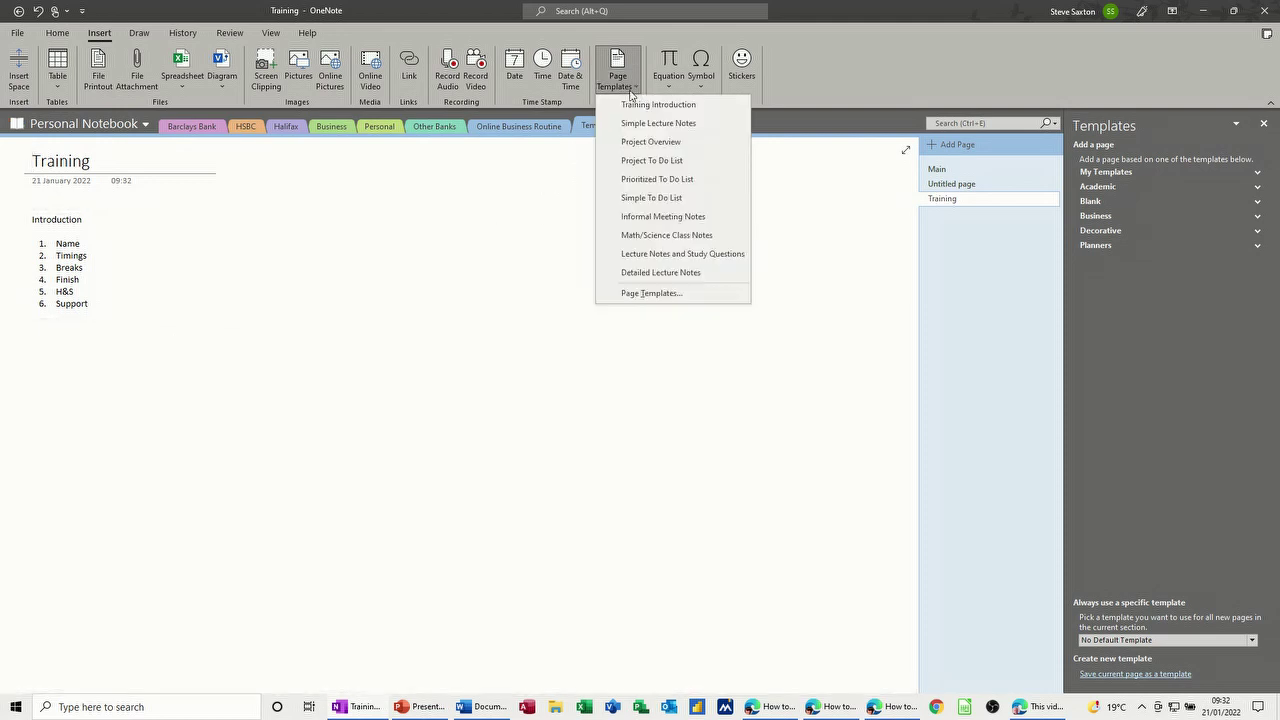
click(631, 124)
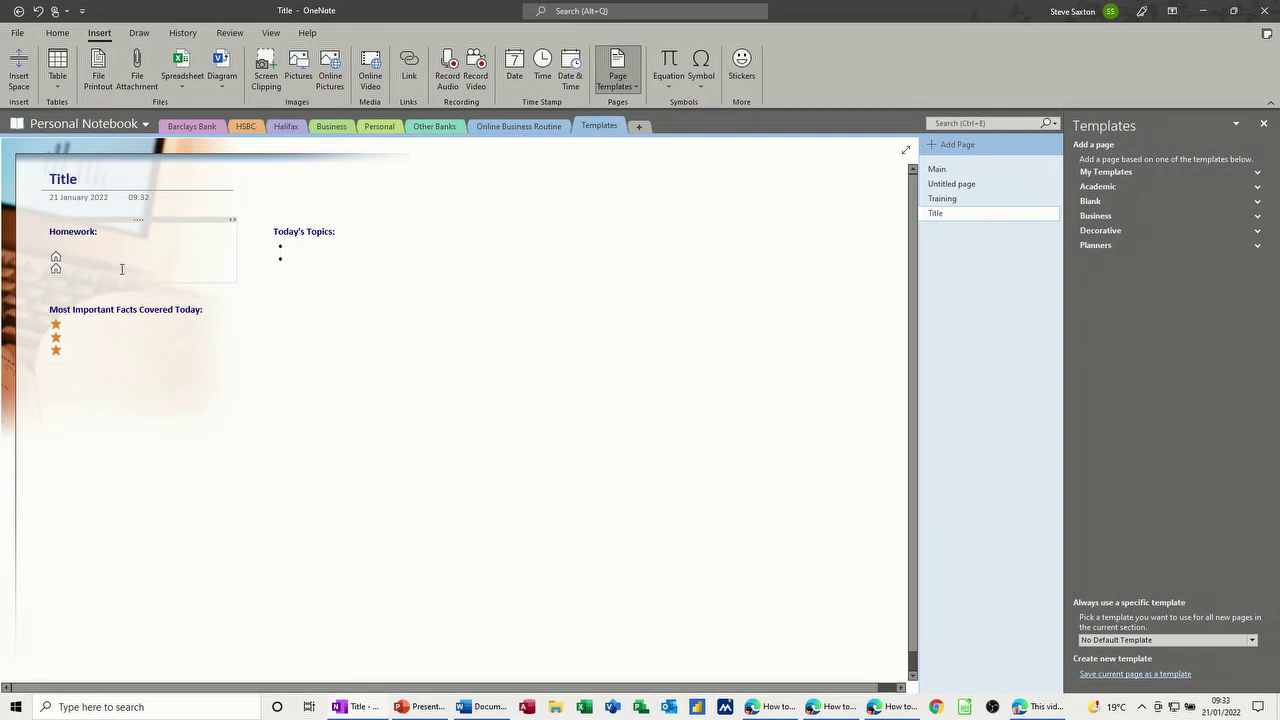
click(634, 90)
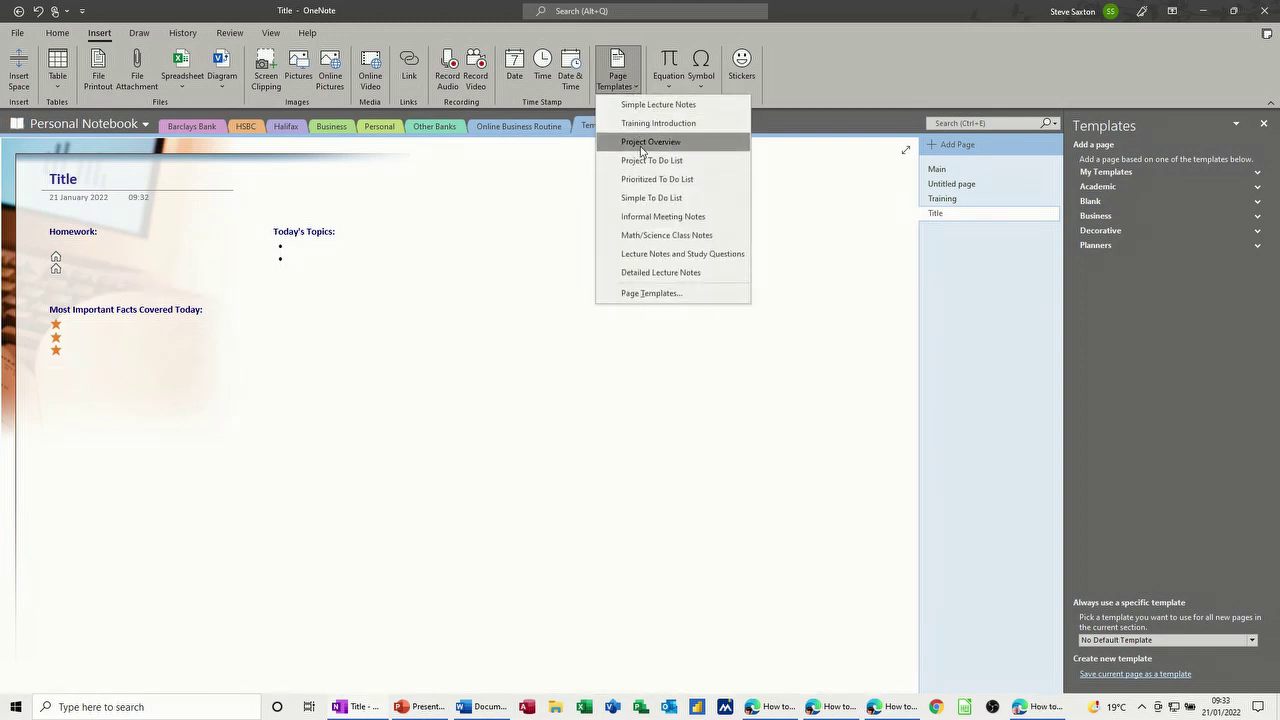
click(643, 142)
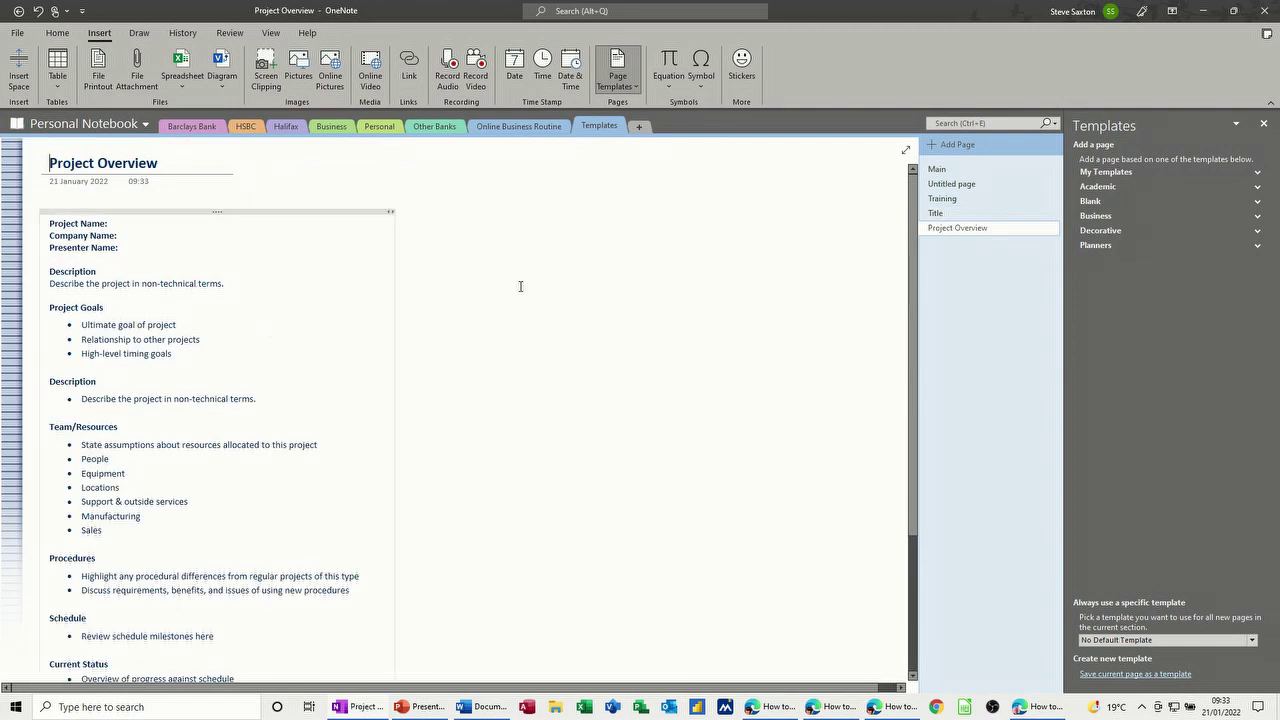
- Add three pages based on the Project To Do List, Informal Meeting Notes, and Lecture Notes and Study Questions templates
click(632, 90)
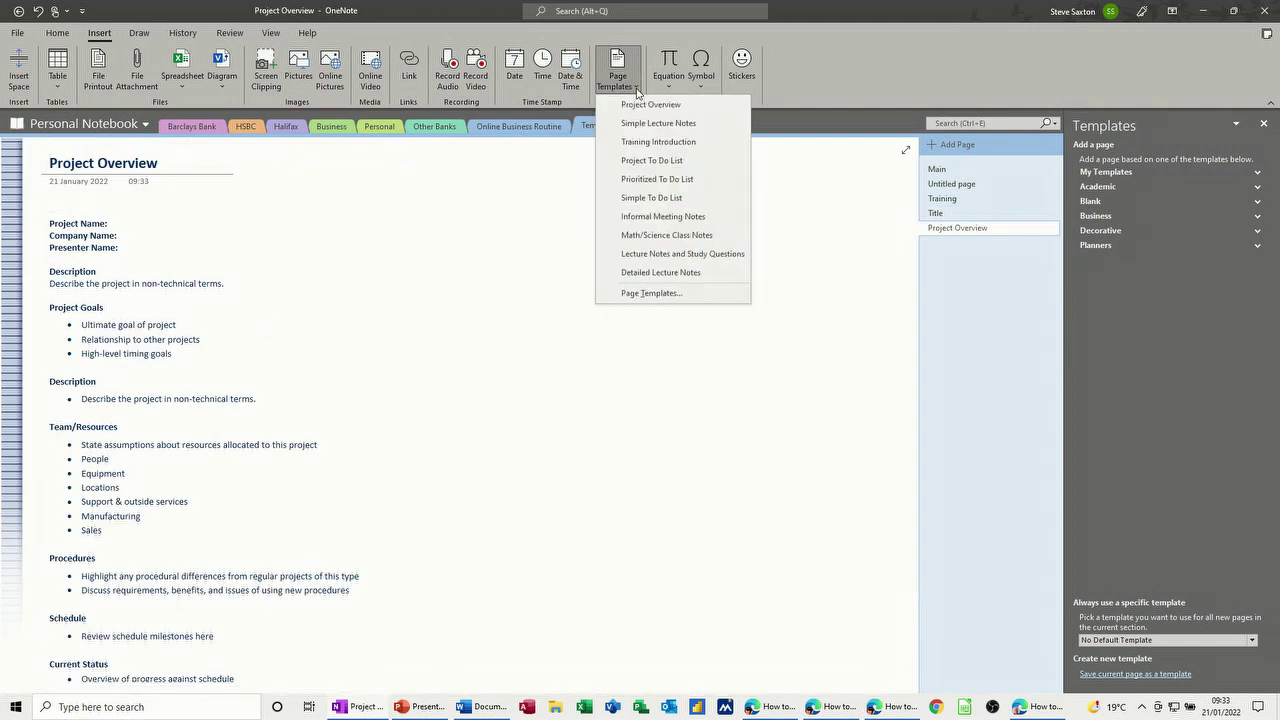
click(684, 165)
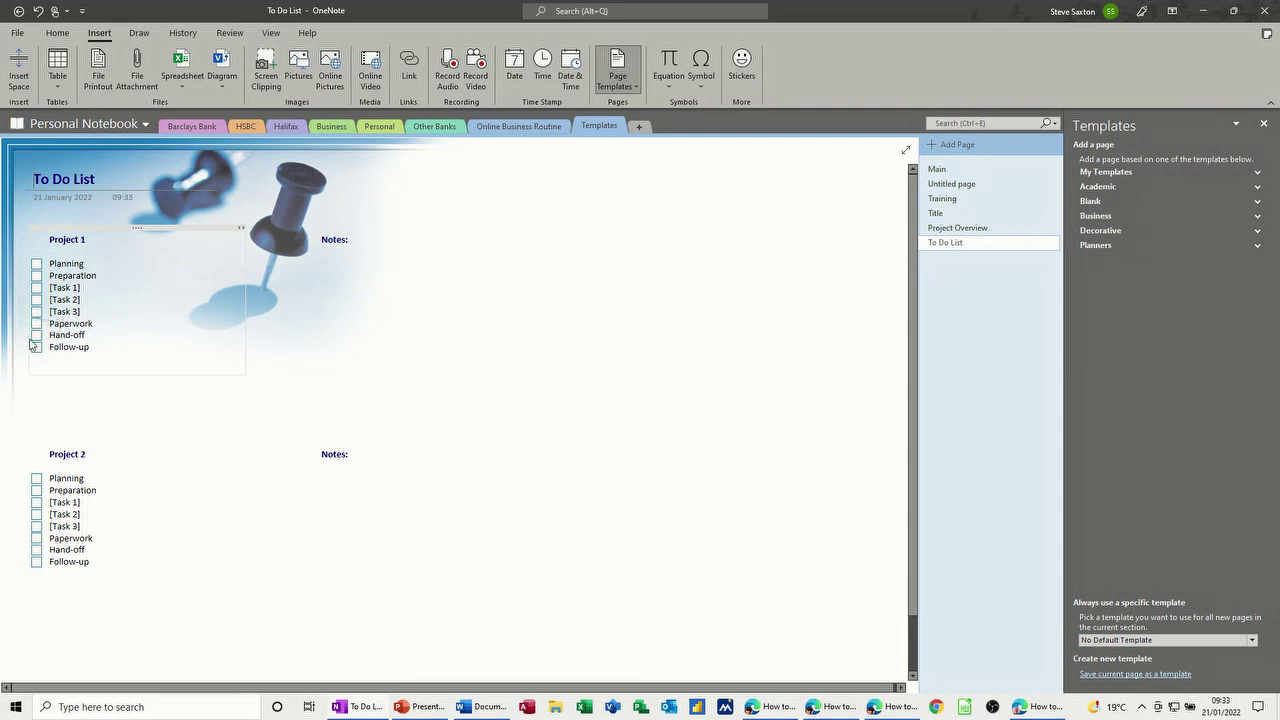
click(636, 90)
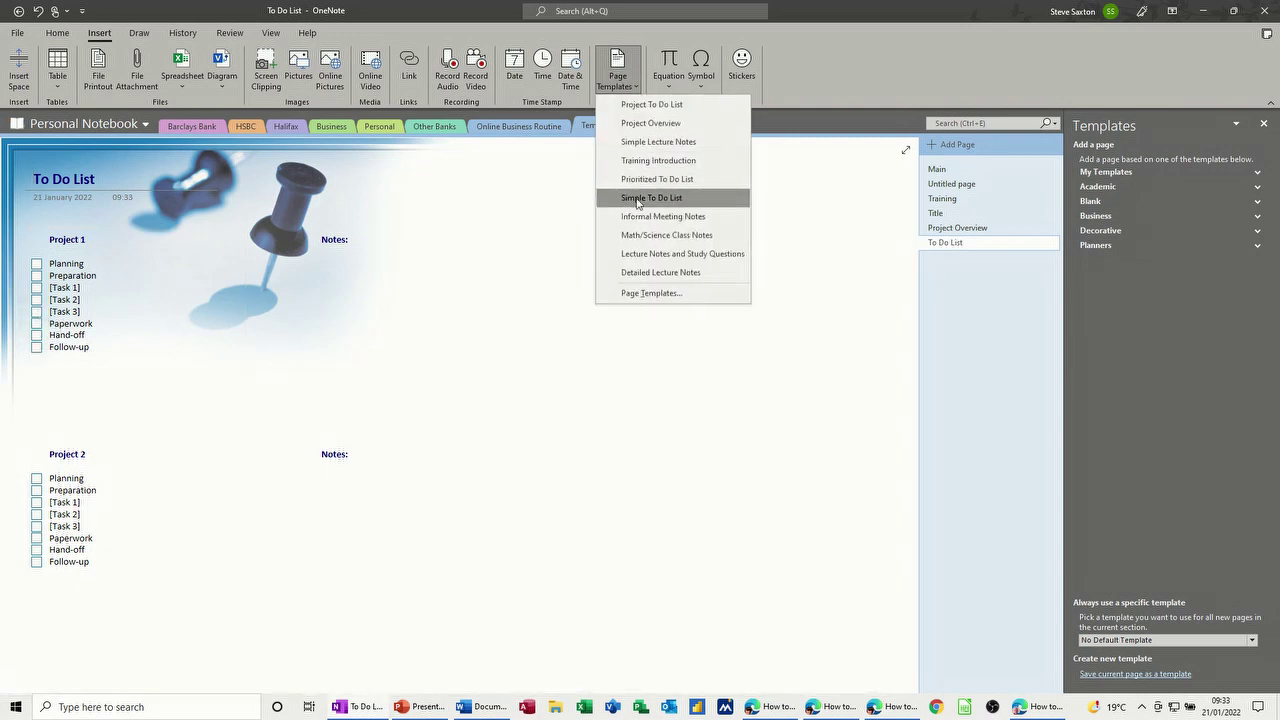
click(670, 223)
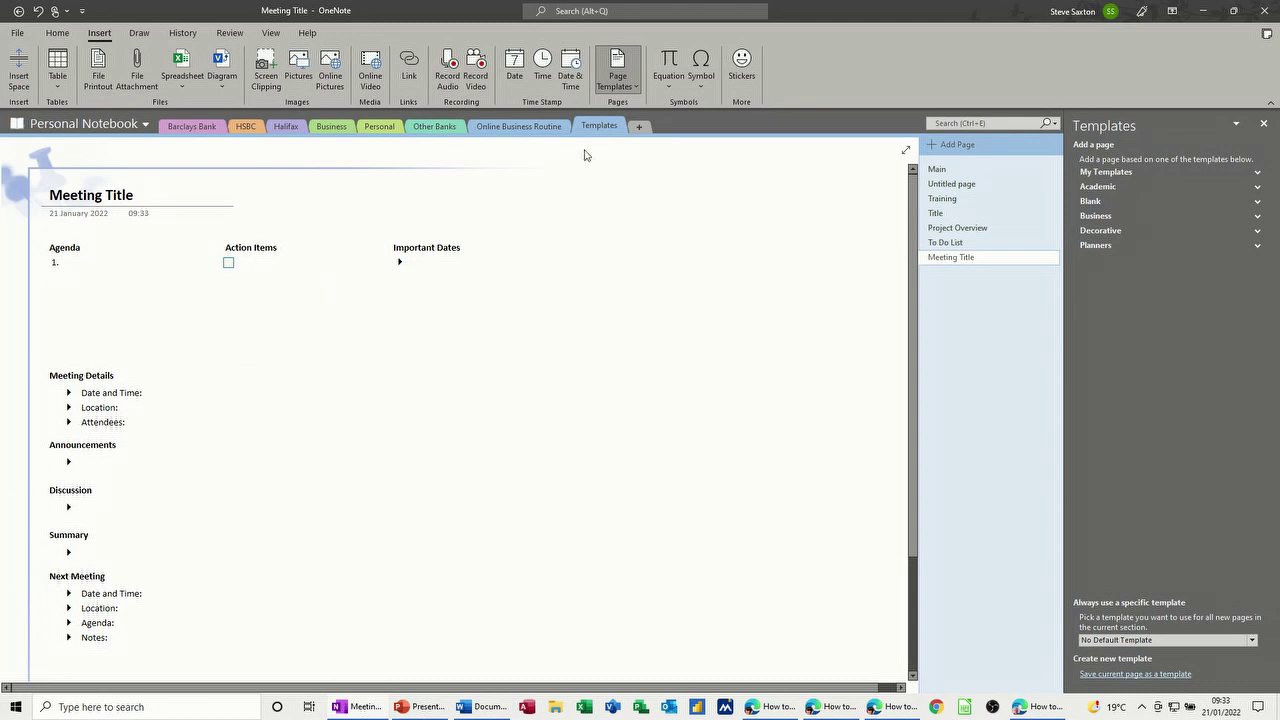
click(634, 90)
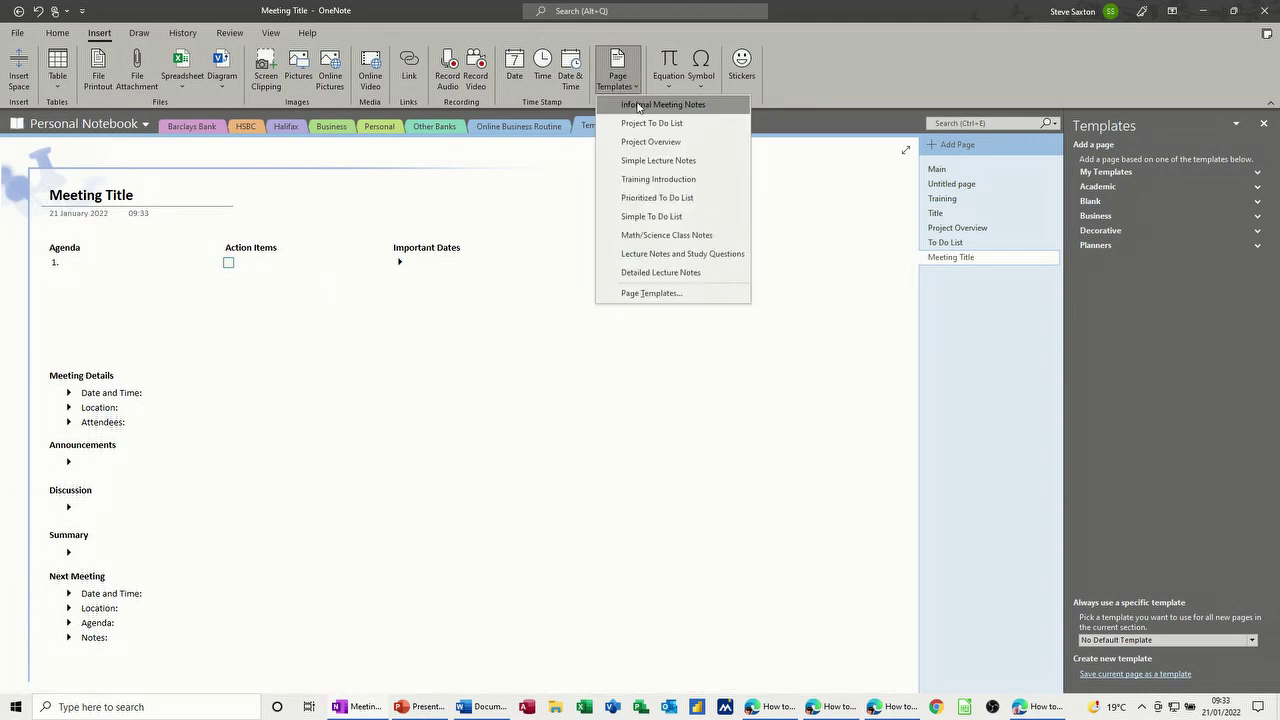
click(669, 256)
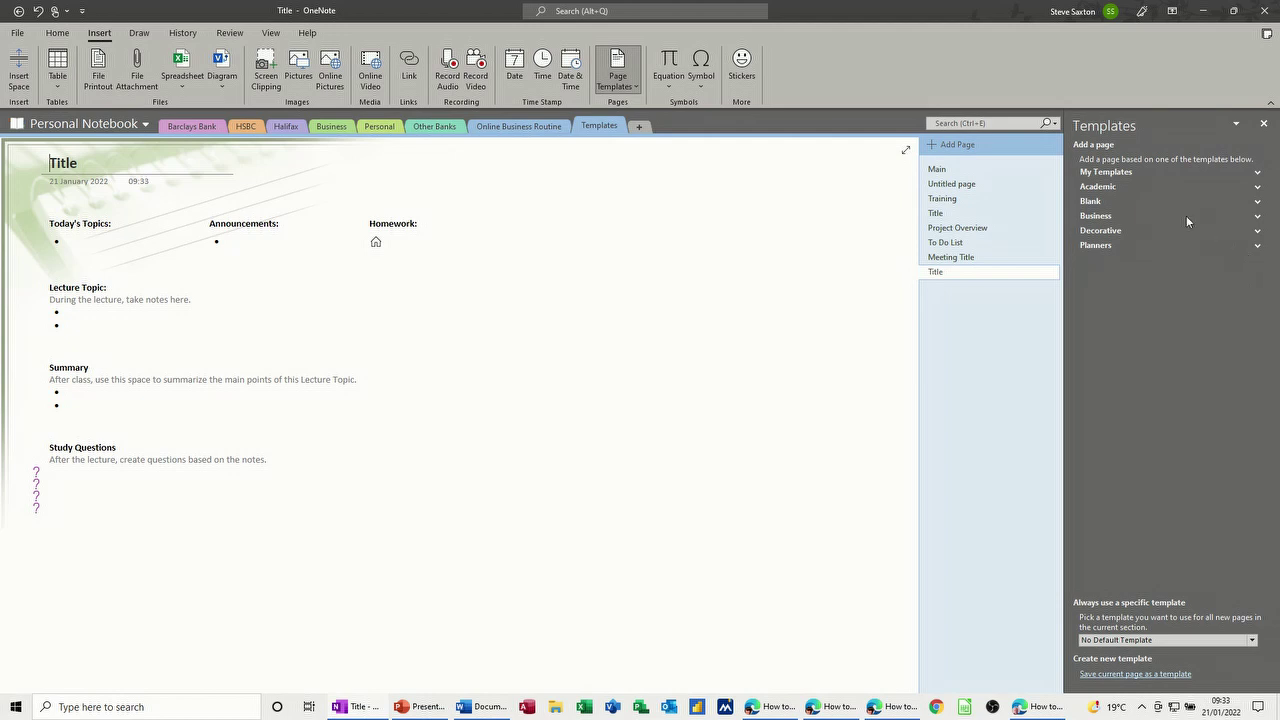
- Add a page from the custom Links template and another from the academic History Class Notes template
click(1257, 173)
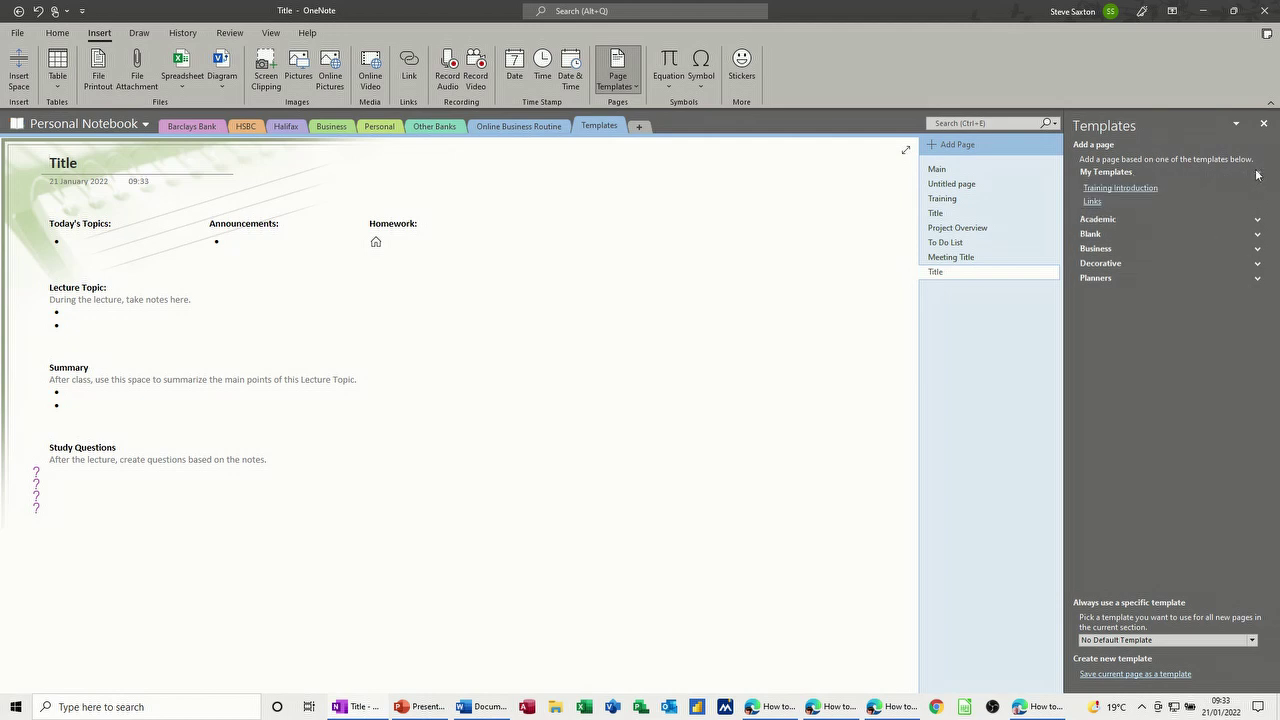
click(1092, 202)
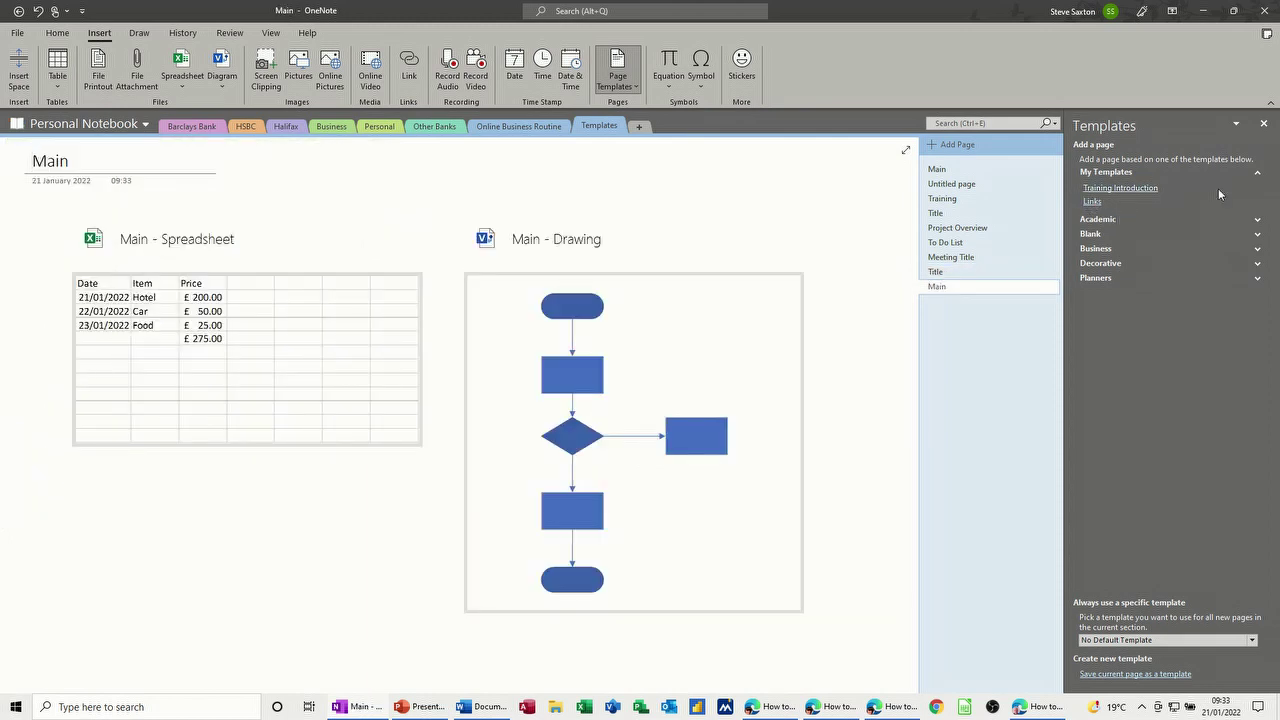
click(1256, 220)
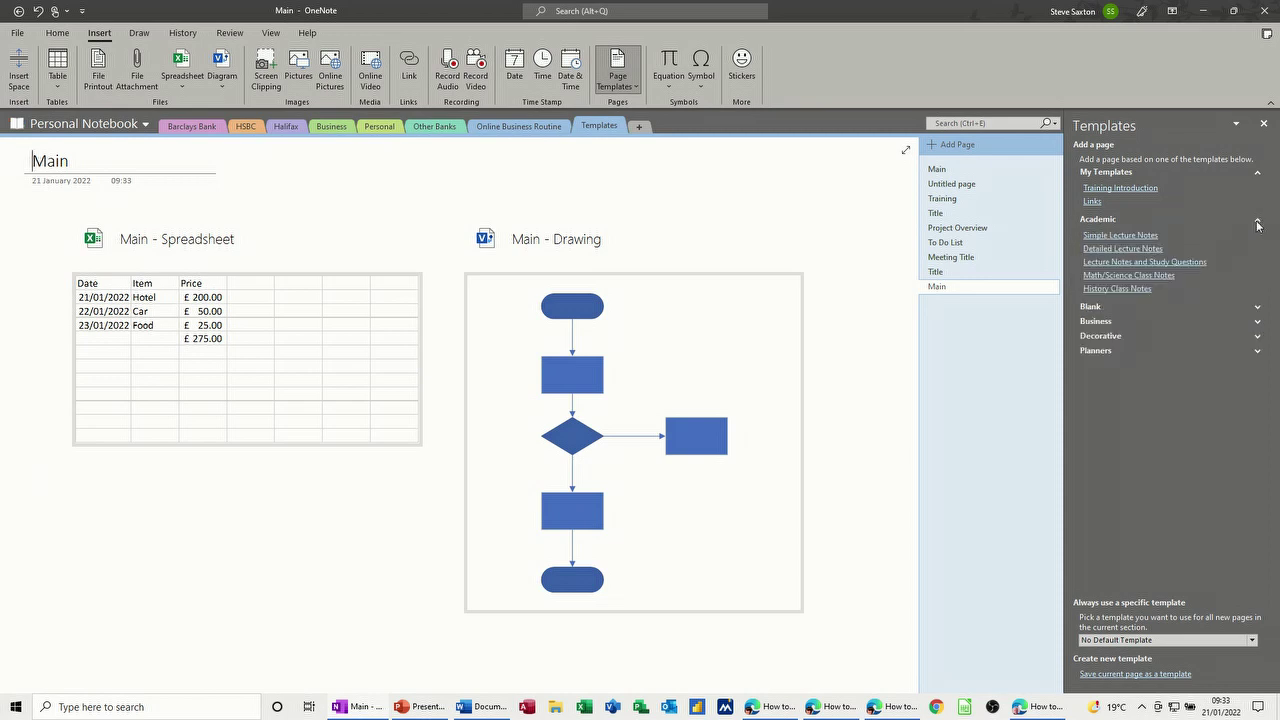
click(1115, 289)
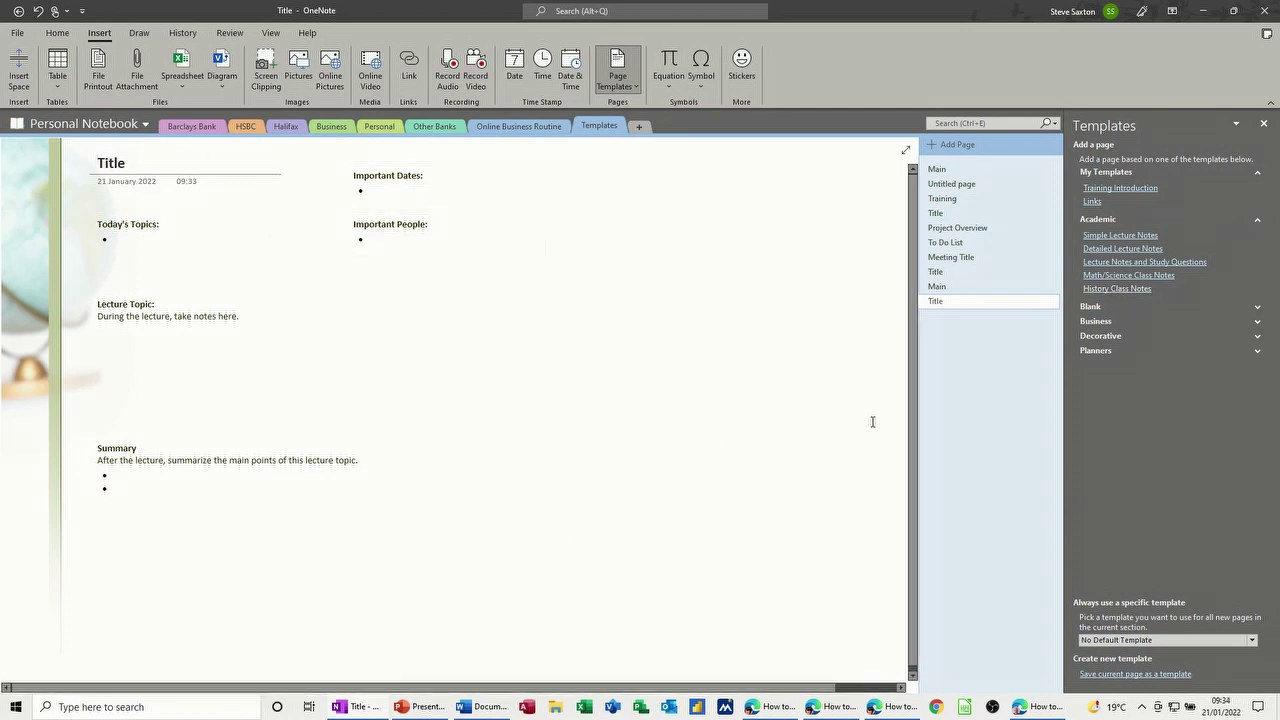
- Show the Business and Decorative template categories, and add pages from the Blue Stripe Title and Blue Bubbles Corner templates
click(1105, 322)
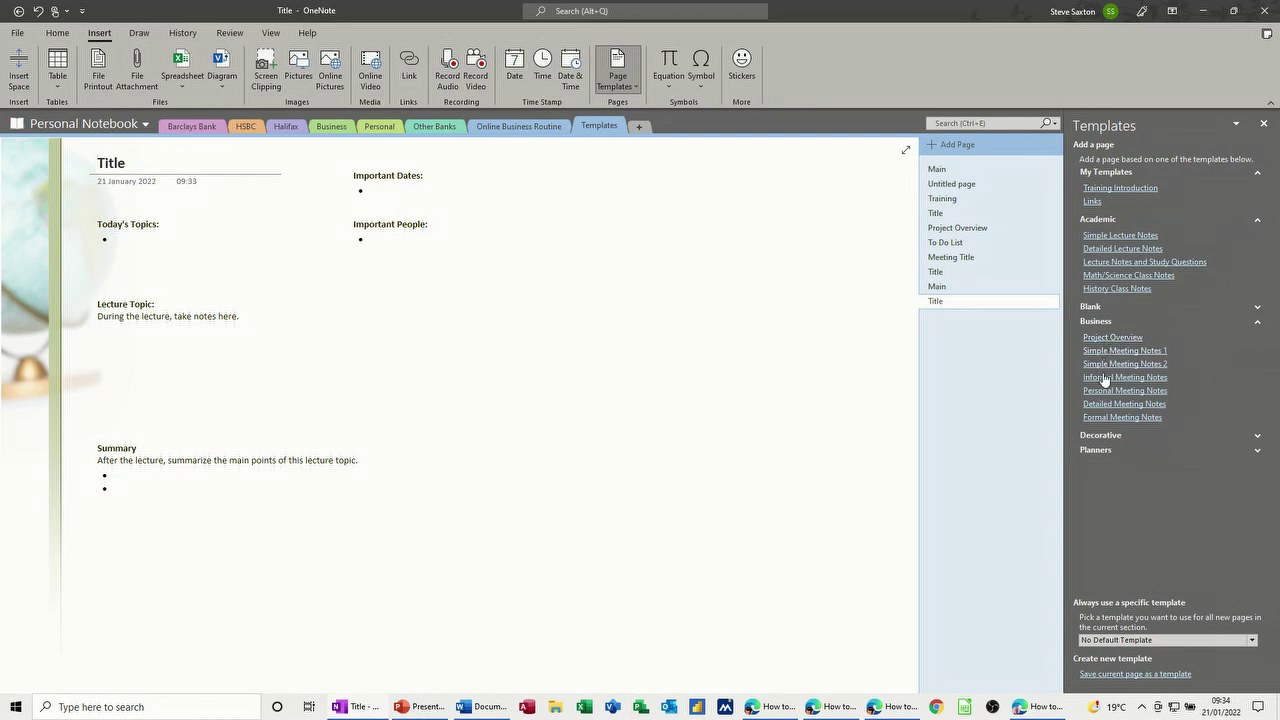
click(1103, 434)
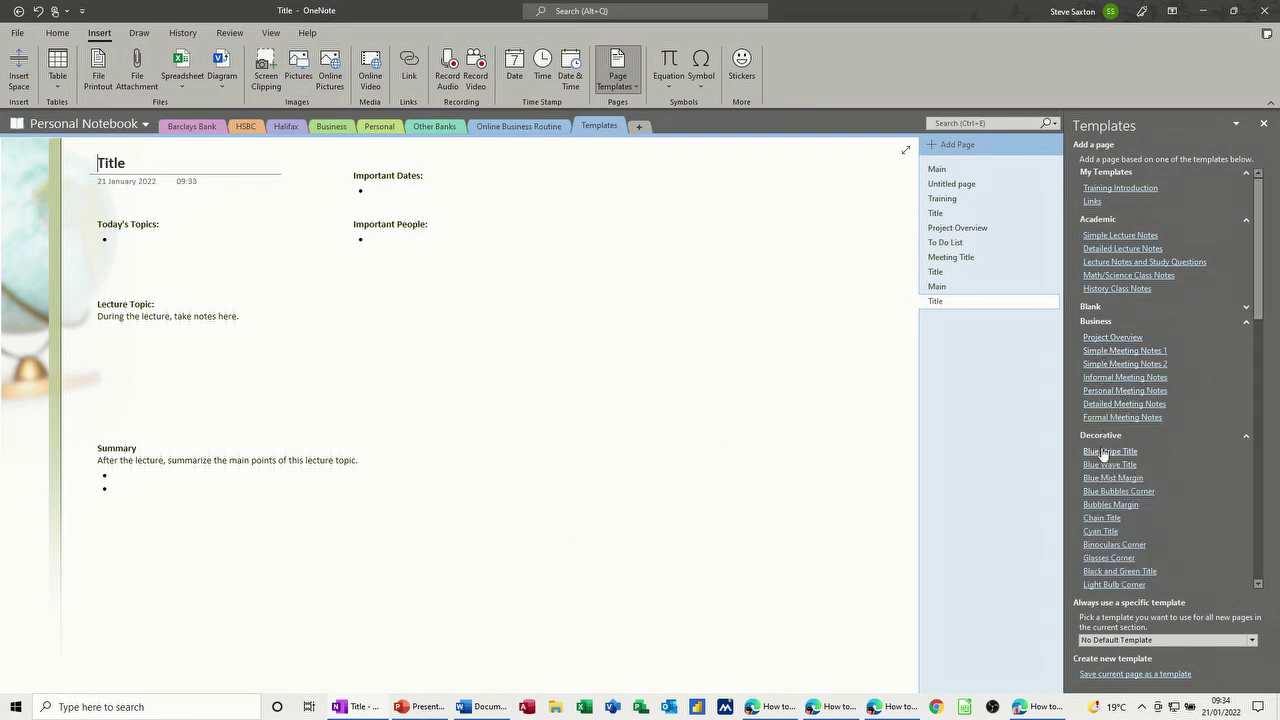
click(1103, 452)
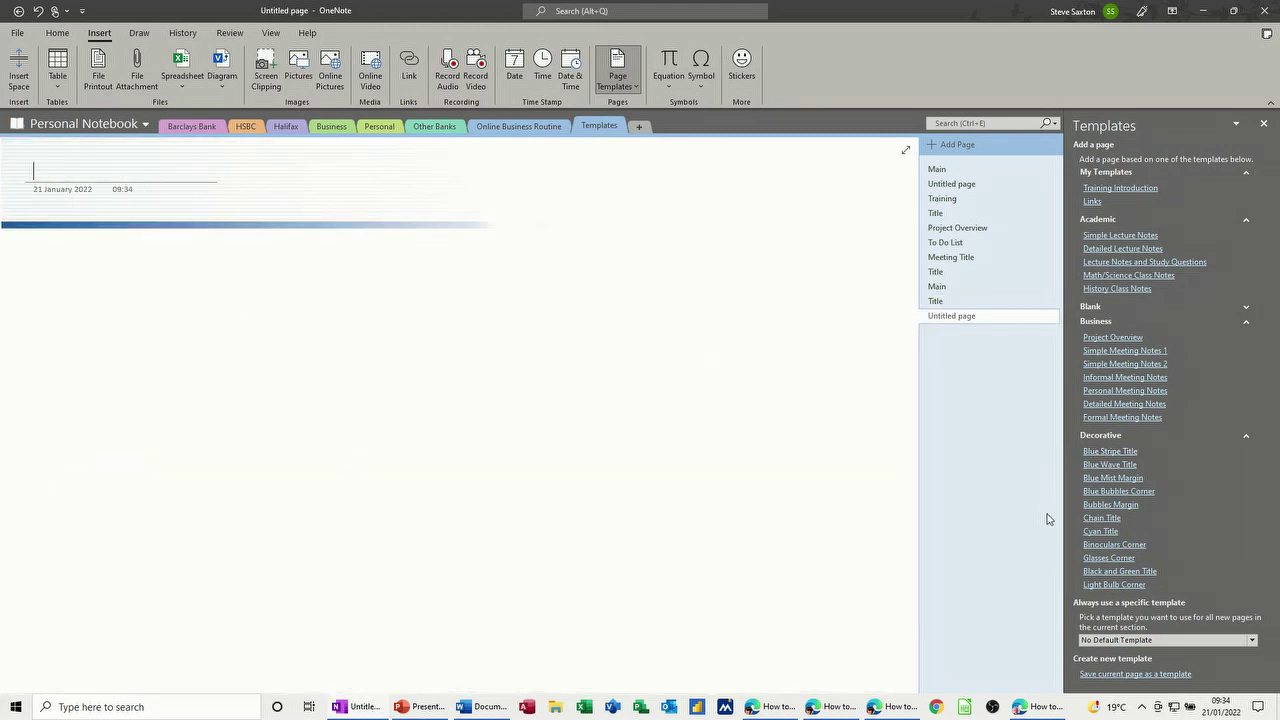
click(1088, 491)
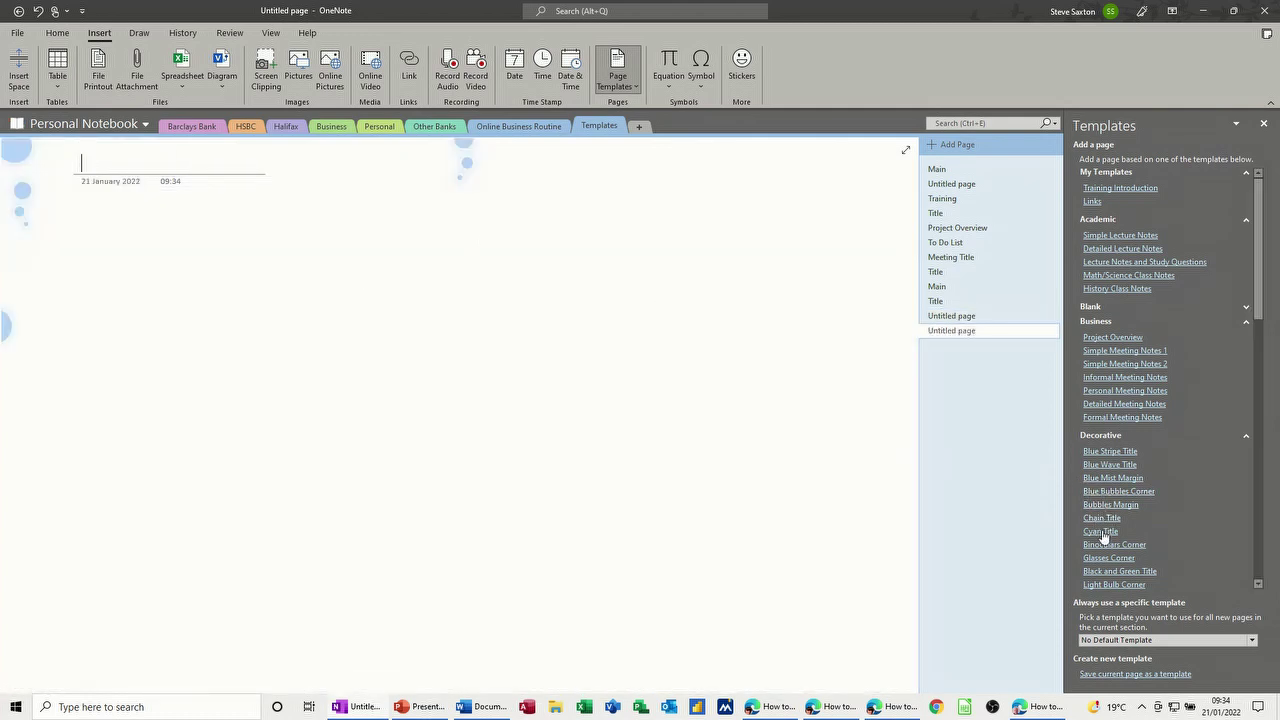
click(1258, 585)
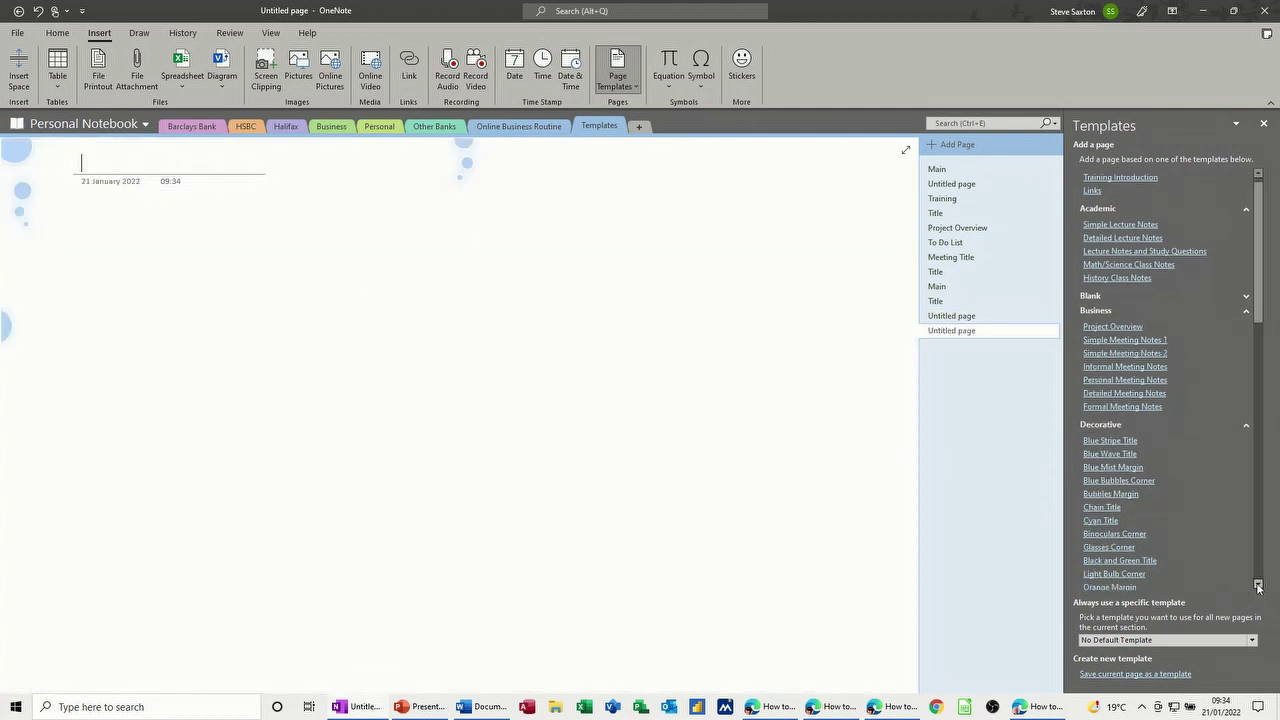
- Show the Planners template category at the end of the template list
drag(1258, 587, 1258, 587)
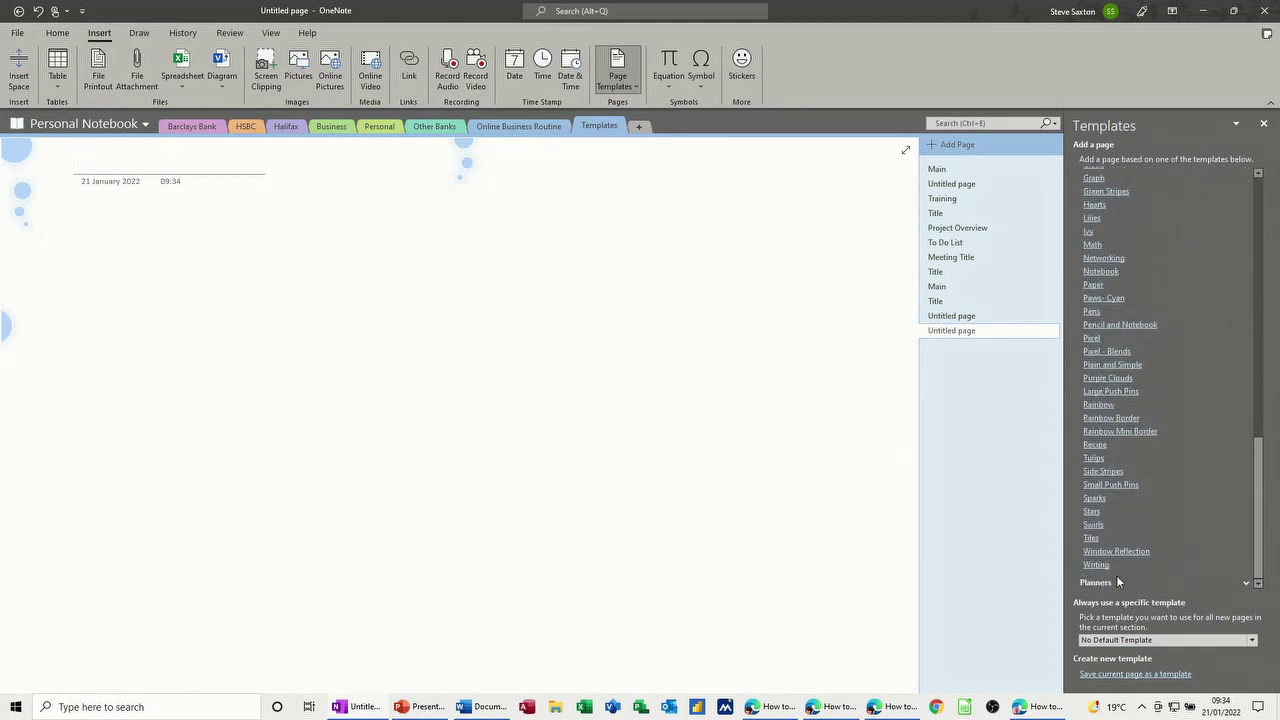
click(1246, 583)
scroll(1258, 540, down, 1)
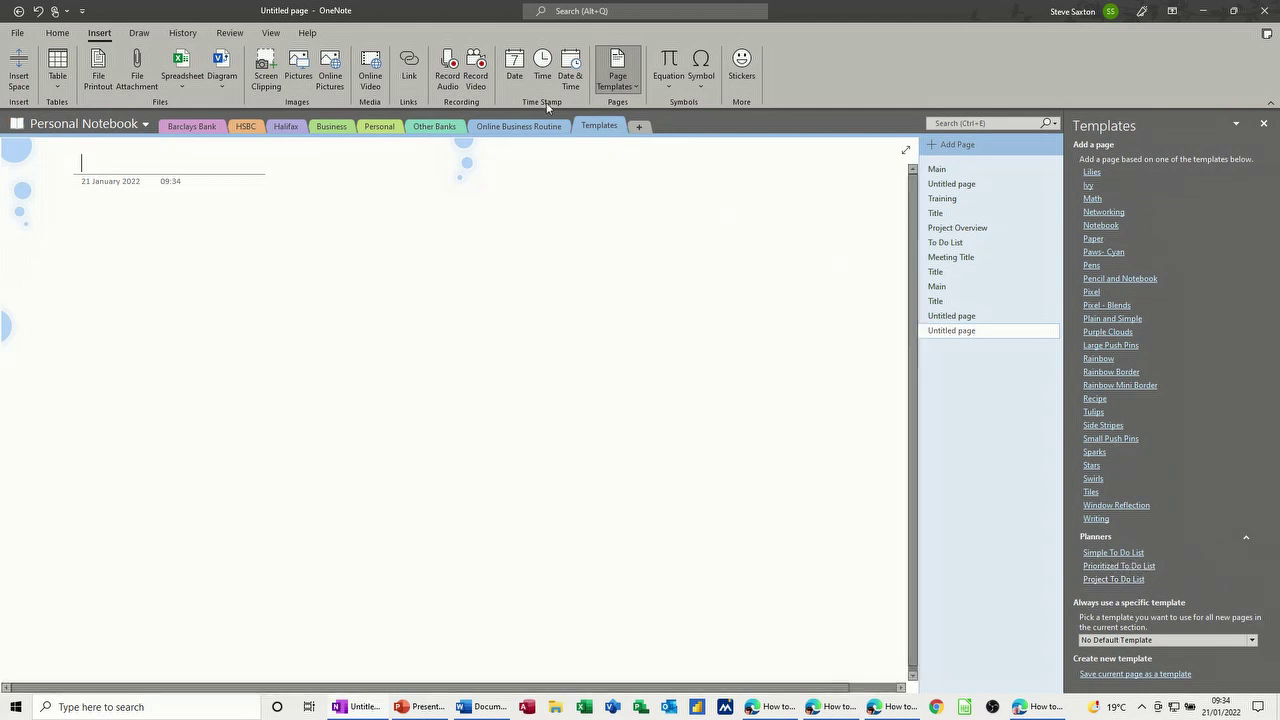
- Add a blank page to the Templates section and title it "Project Plan"
click(945, 145)
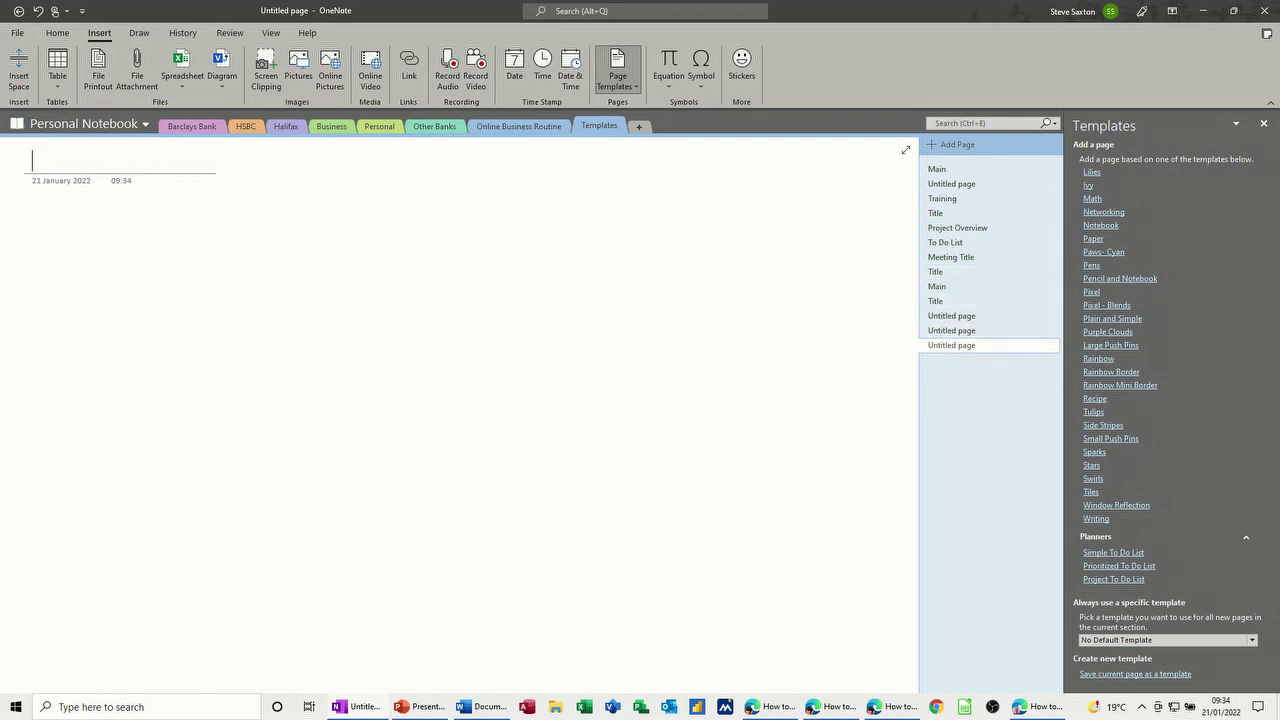
text(Project P)
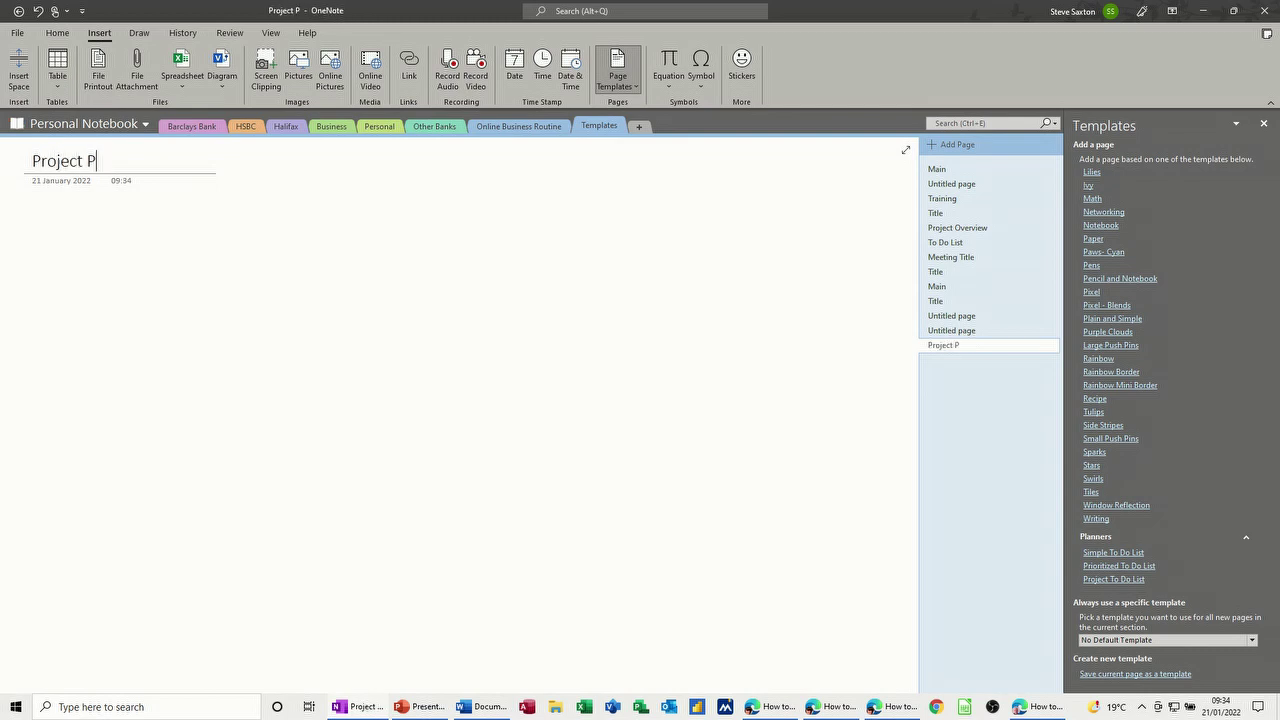
text(lan)
key(Return)
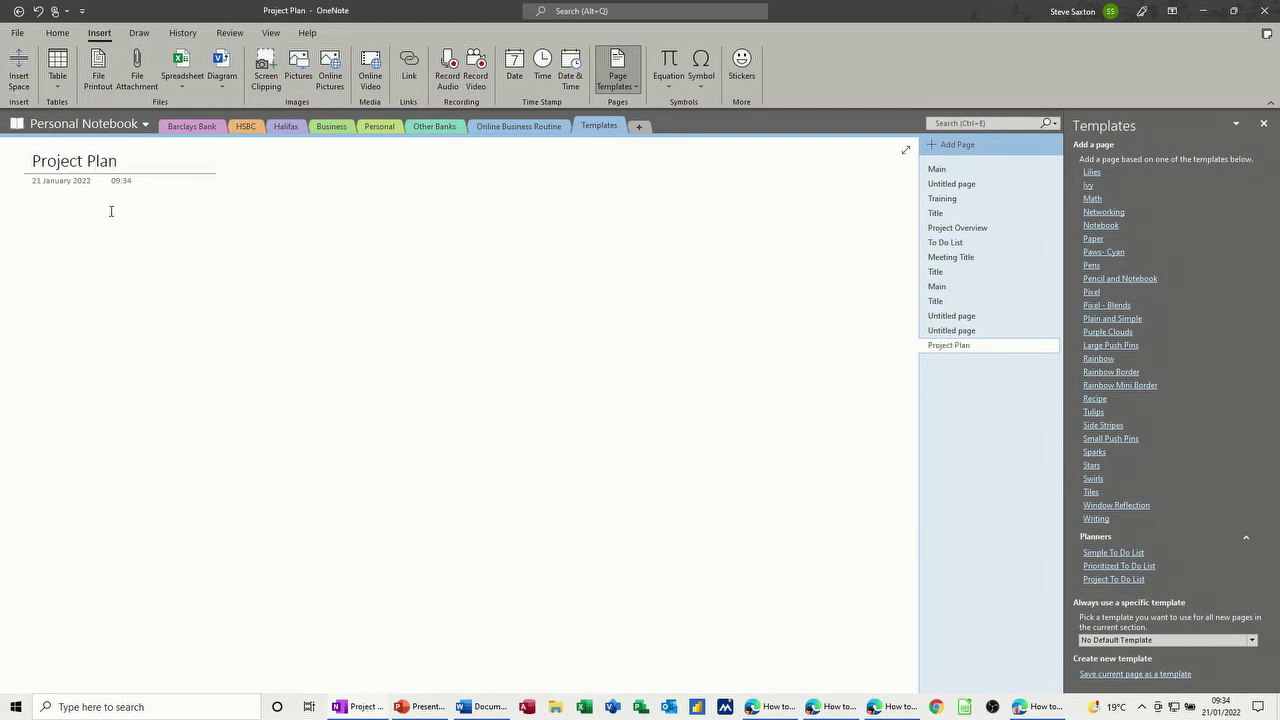
- Insert a 4x4 table with the headings Task, Start, End and Priority, and widen the Task column considerably
click(58, 78)
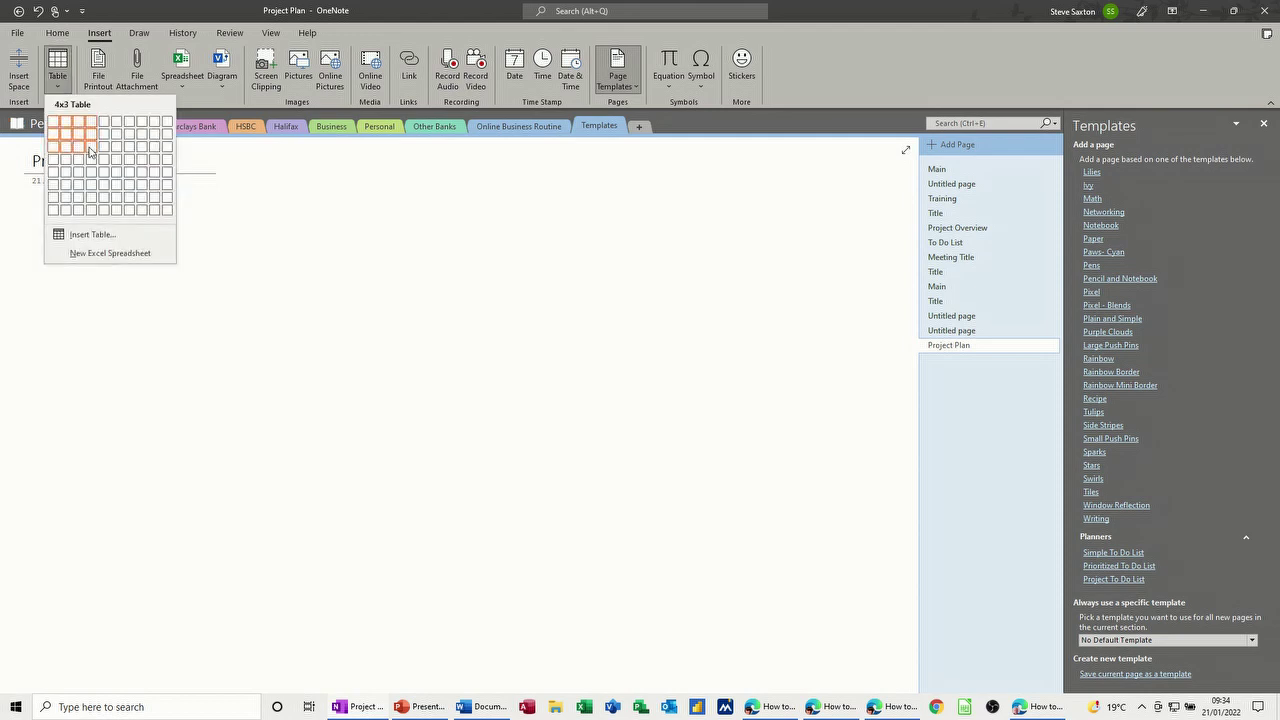
click(90, 160)
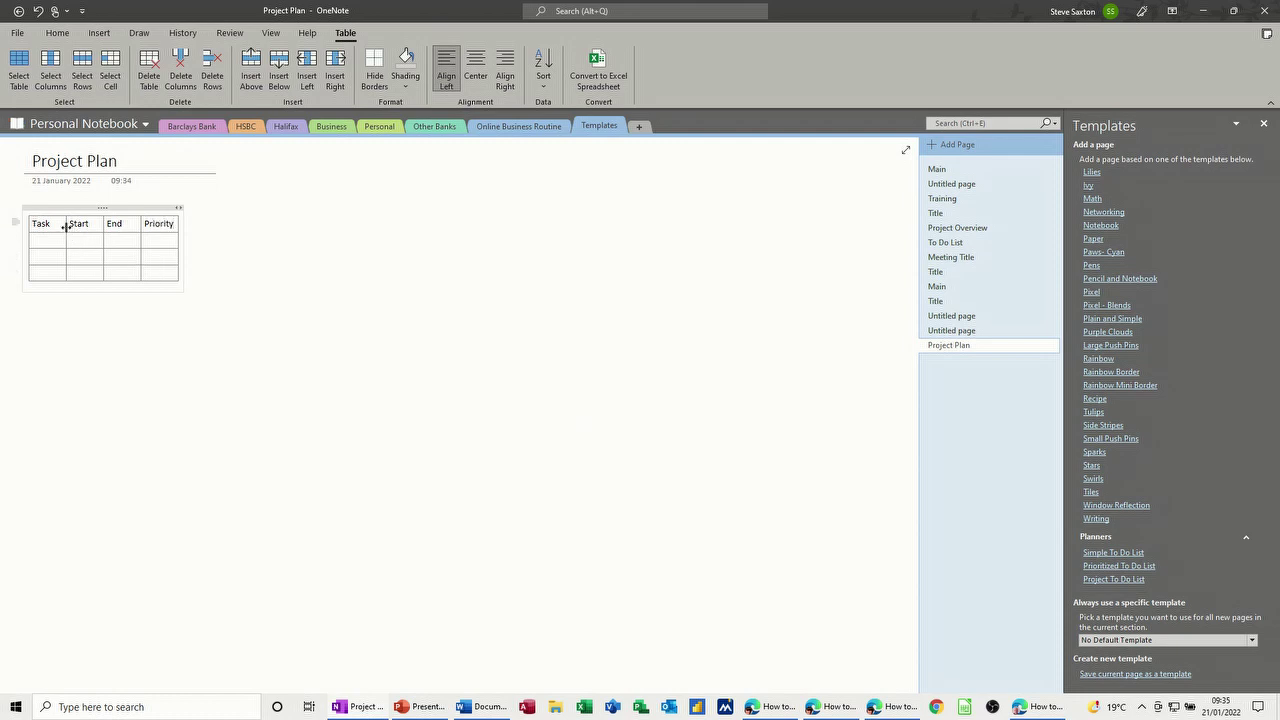
drag(65, 227, 319, 249)
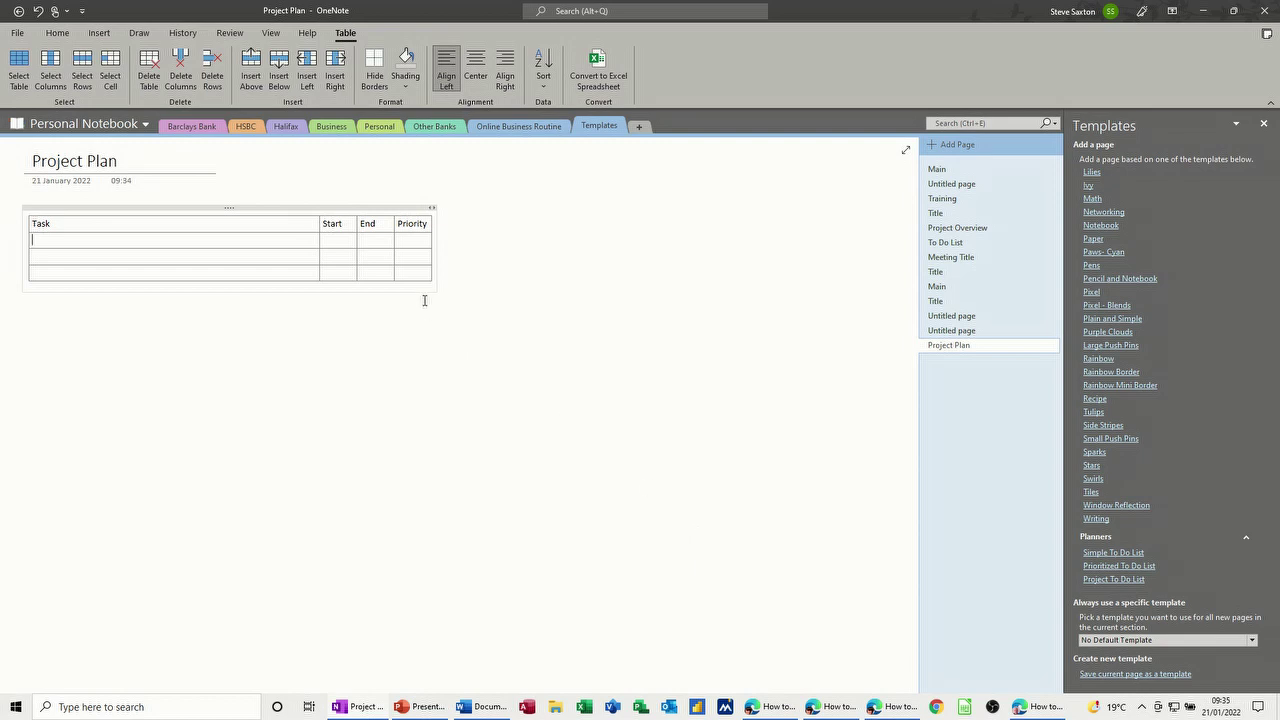
- Extend the table with empty rows until it has eleven rows below the headings
key(Tab)
key(Tab)
key(Tab)
key(Tab)
key(Tab)
key(Tab)
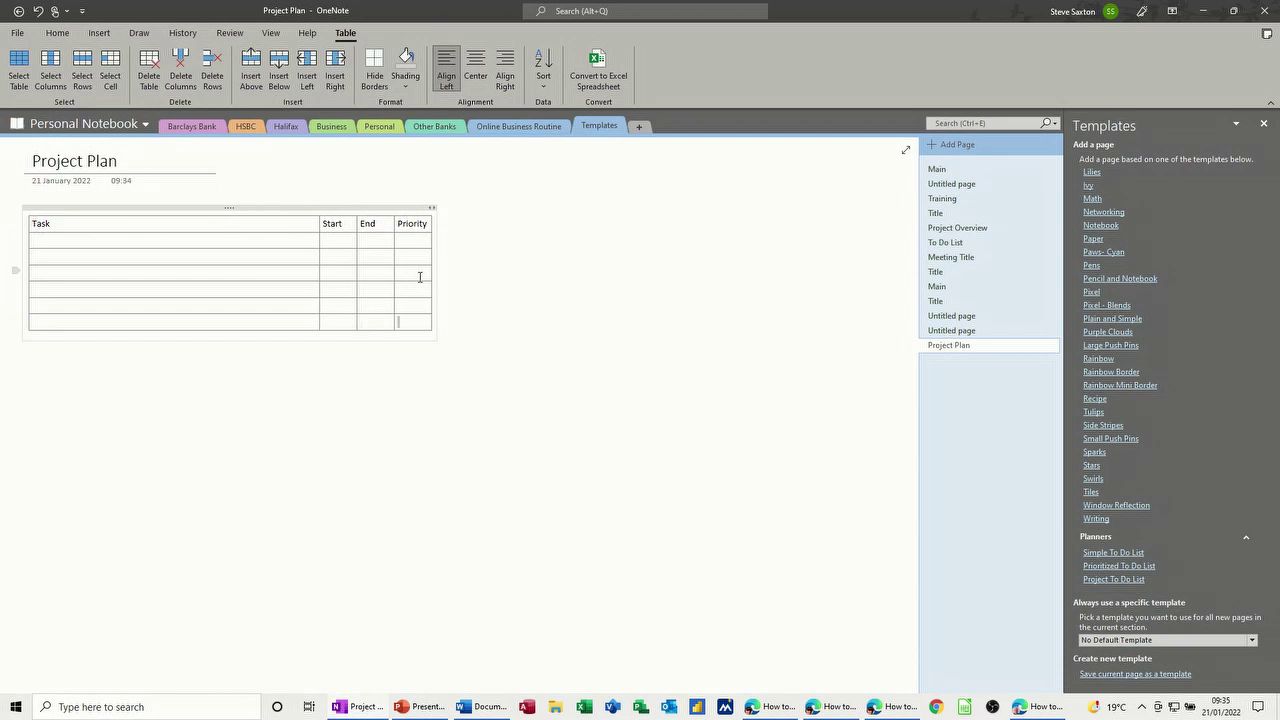
key(Tab)
key(Tab)
key(Tab)
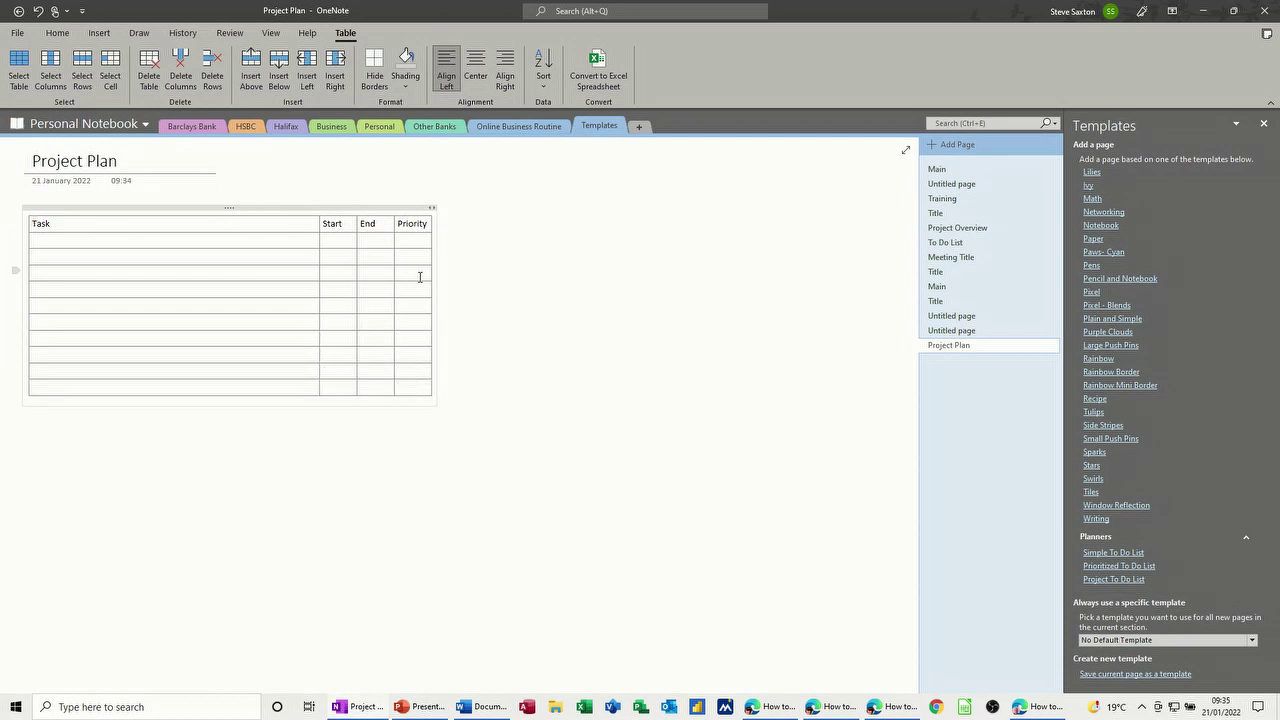
key(Tab)
key(Tab)
key(Tab)
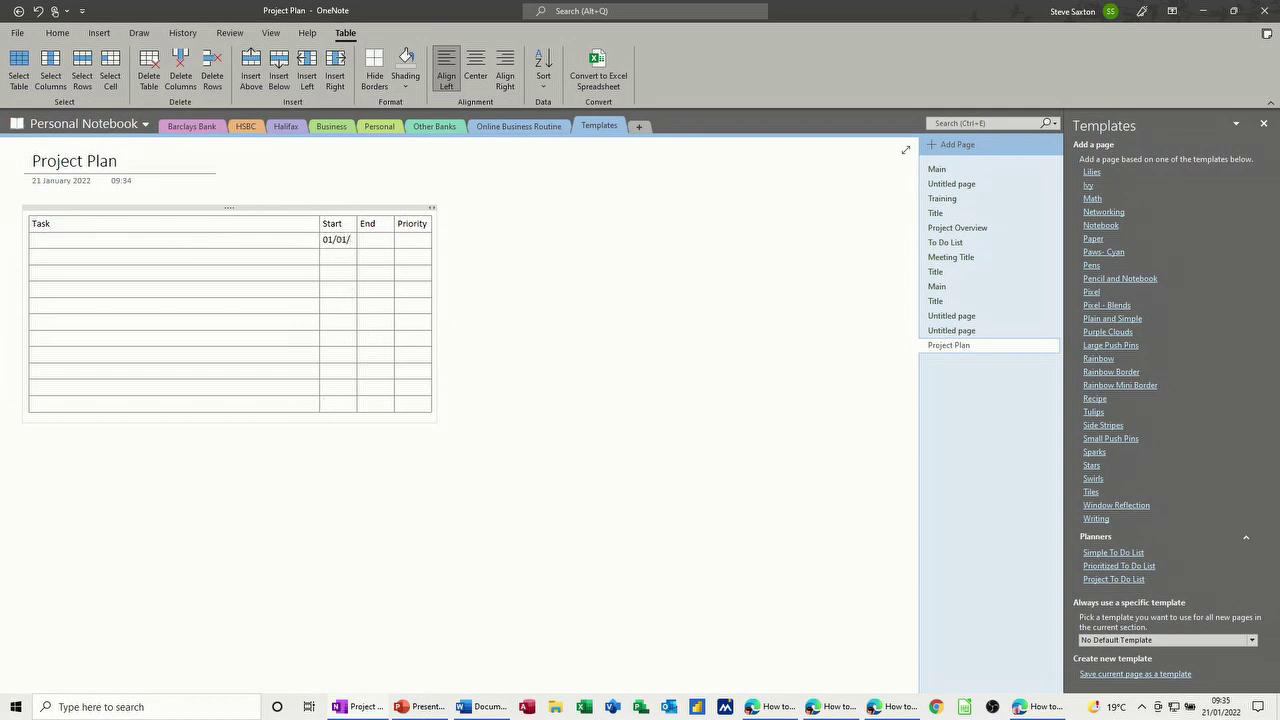
- Enter 01/01/2022 as the Start and End dates in the first row below the headings
text(2022)
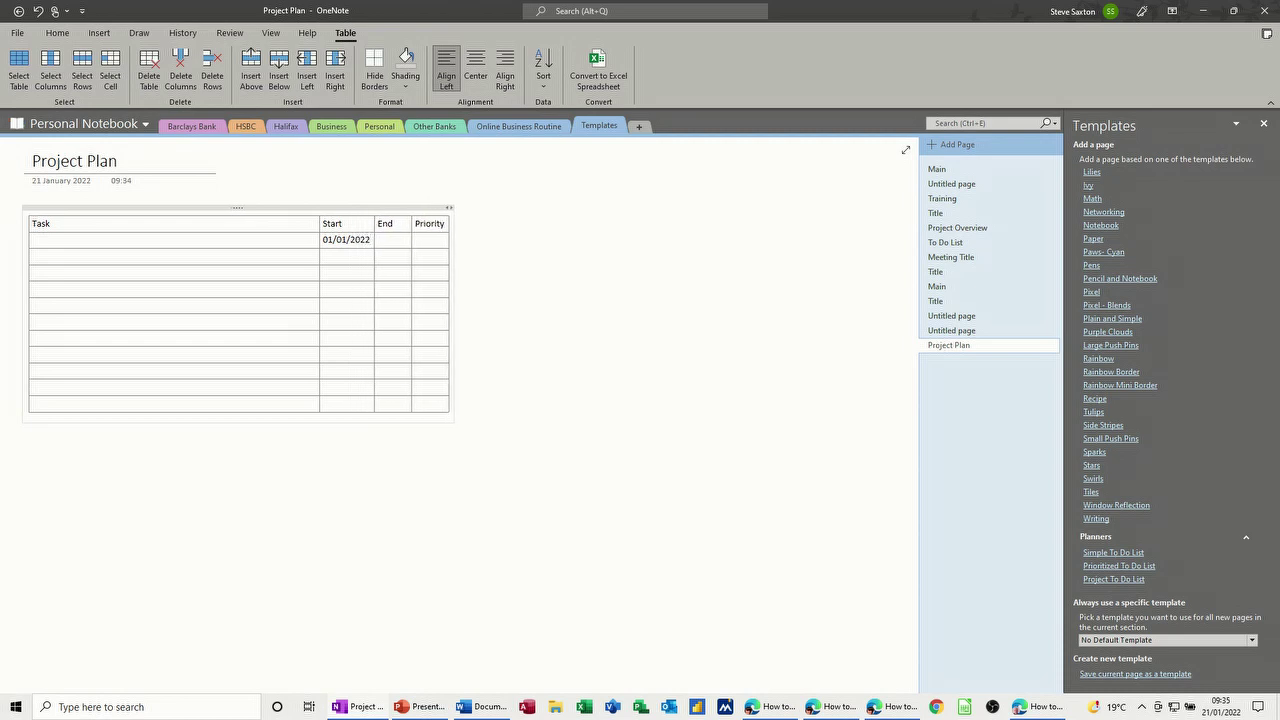
click(389, 244)
text(01/01/2022)
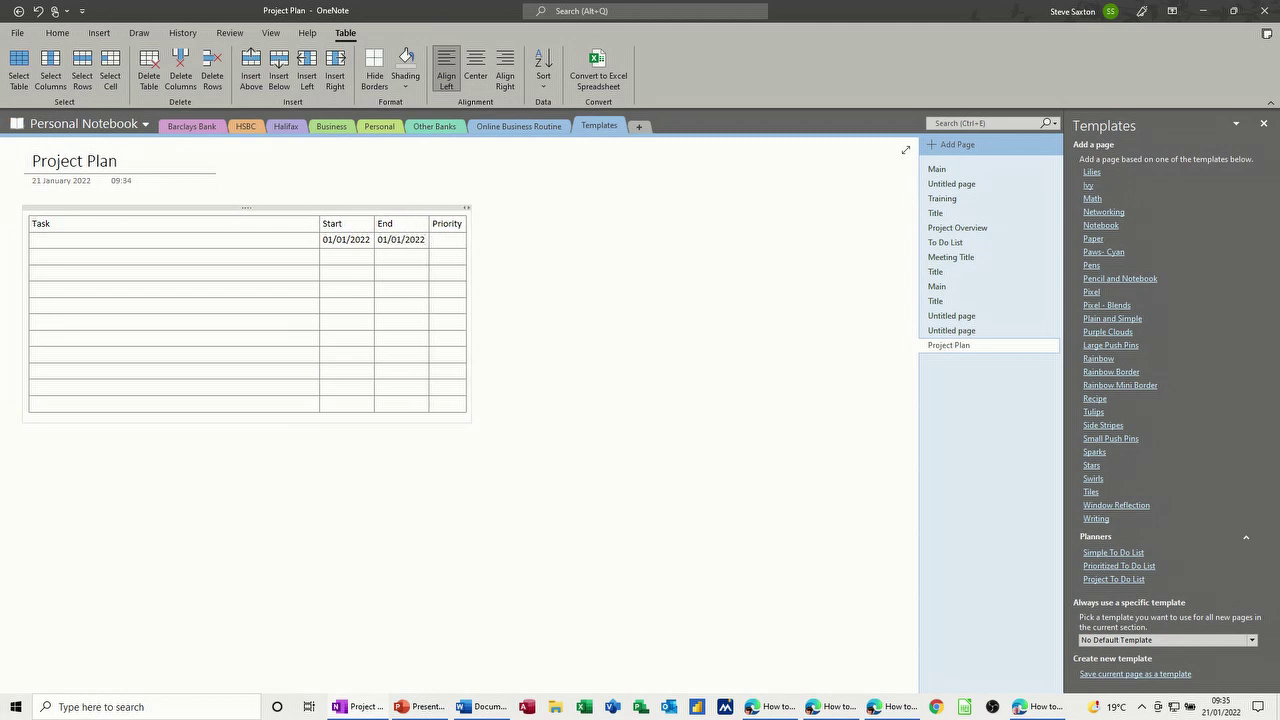
click(446, 247)
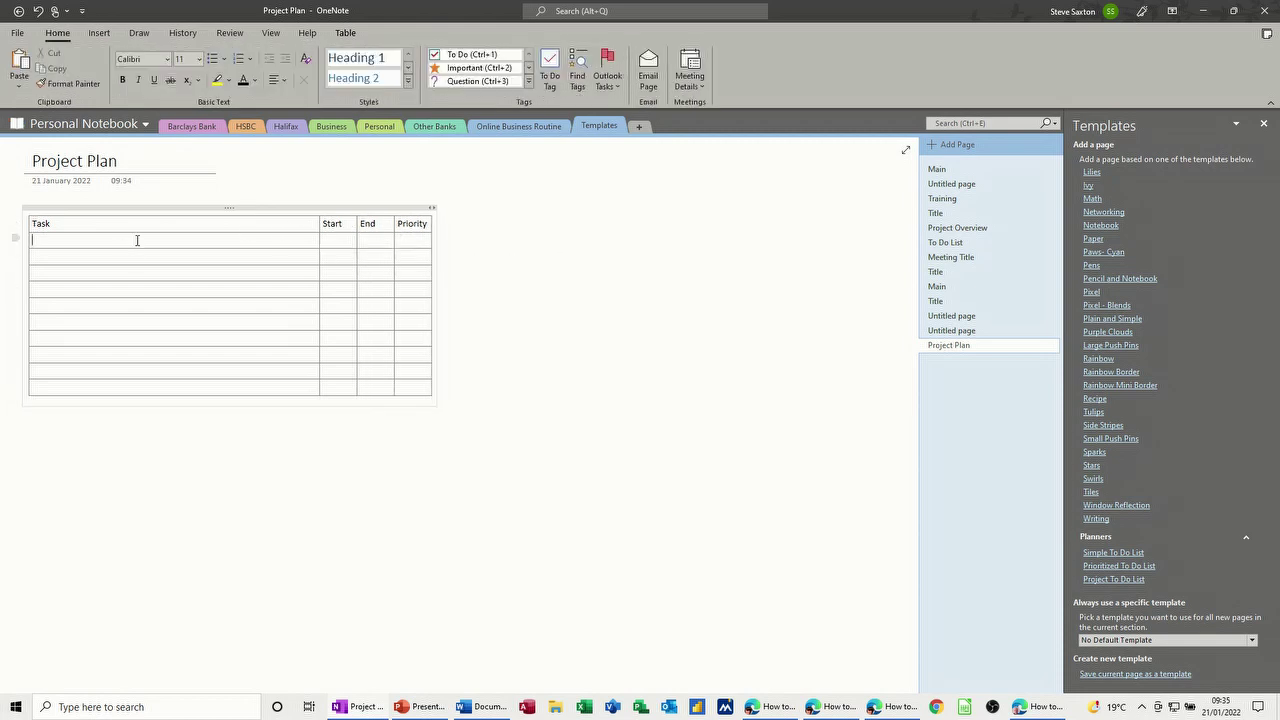
- Test text wrapping in the first empty Task cell with placeholder text, and clear the cell again
text(dsfhf)
text(wd jh wjhbs ejhbse fjhvbw)
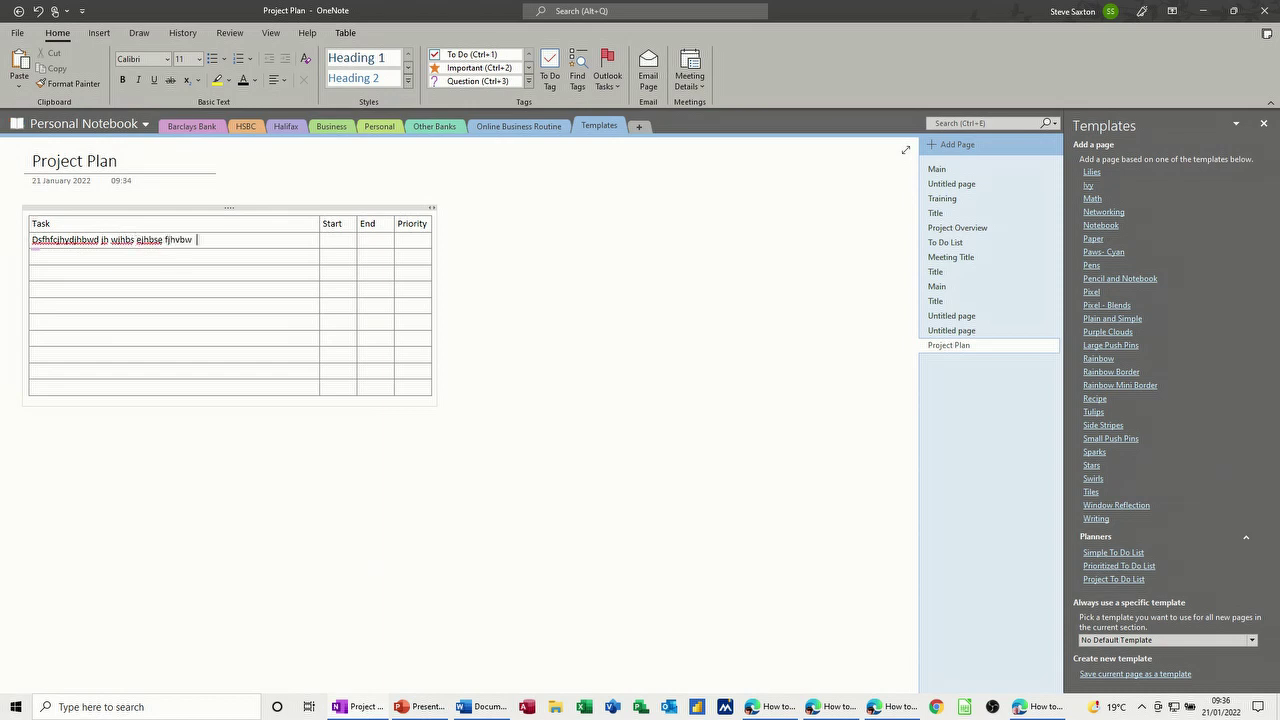
text(e fjhbwe fjhbwe jhb ejhbe jhbe jijb ejhb)
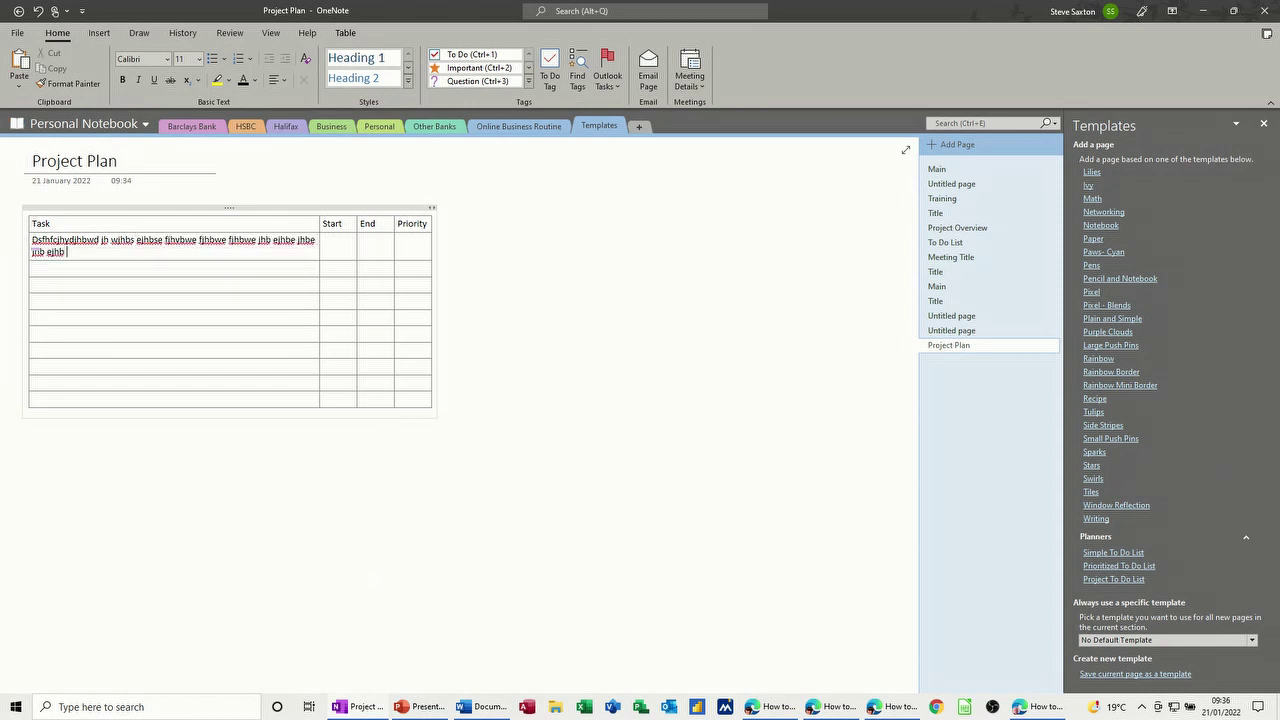
key(BackSpace)
key(BackSpace)
key(BackSpace)
key(BackSpace)
key(BackSpace)
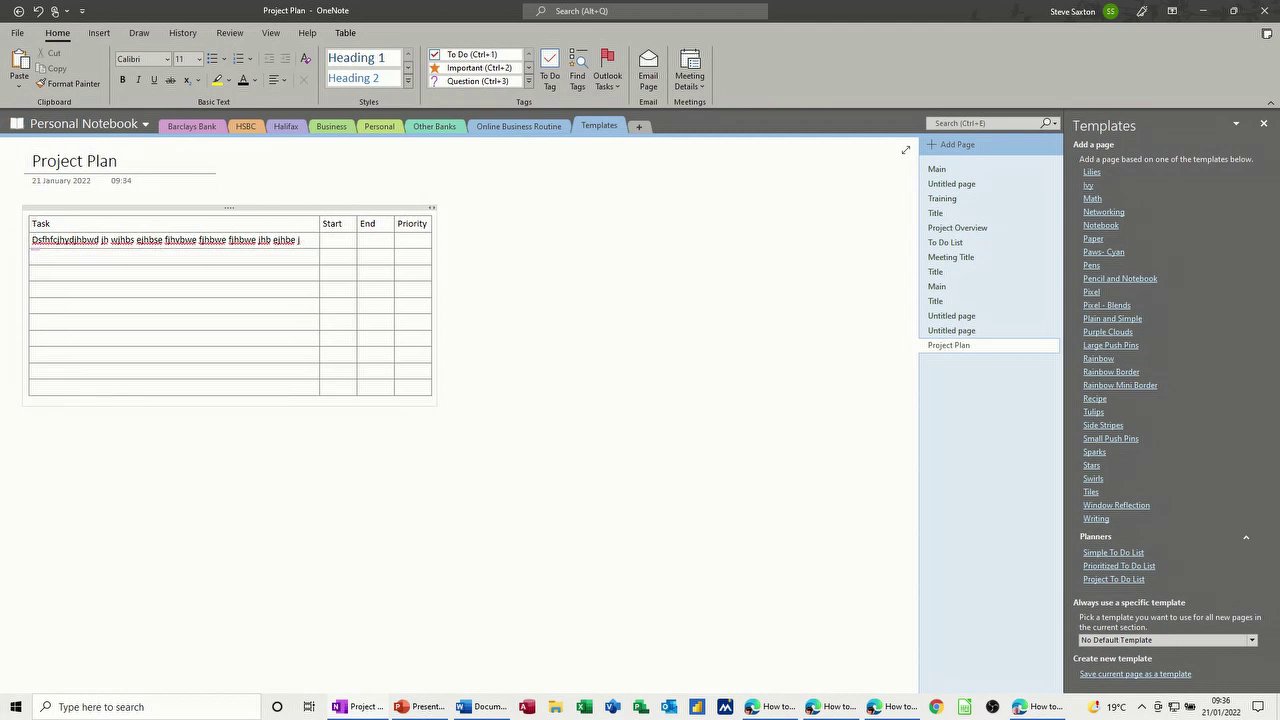
key(BackSpace)
key(BackSpace)
key(BackSpace)
key(BackSpace)
key(BackSpace)
key(BackSpace)
key(BackSpace)
key(BackSpace)
key(BackSpace)
key(BackSpace)
key(BackSpace)
key(BackSpace)
key(BackSpace)
key(BackSpace)
key(BackSpace)
key(BackSpace)
key(BackSpace)
key(BackSpace)
key(BackSpace)
key(BackSpace)
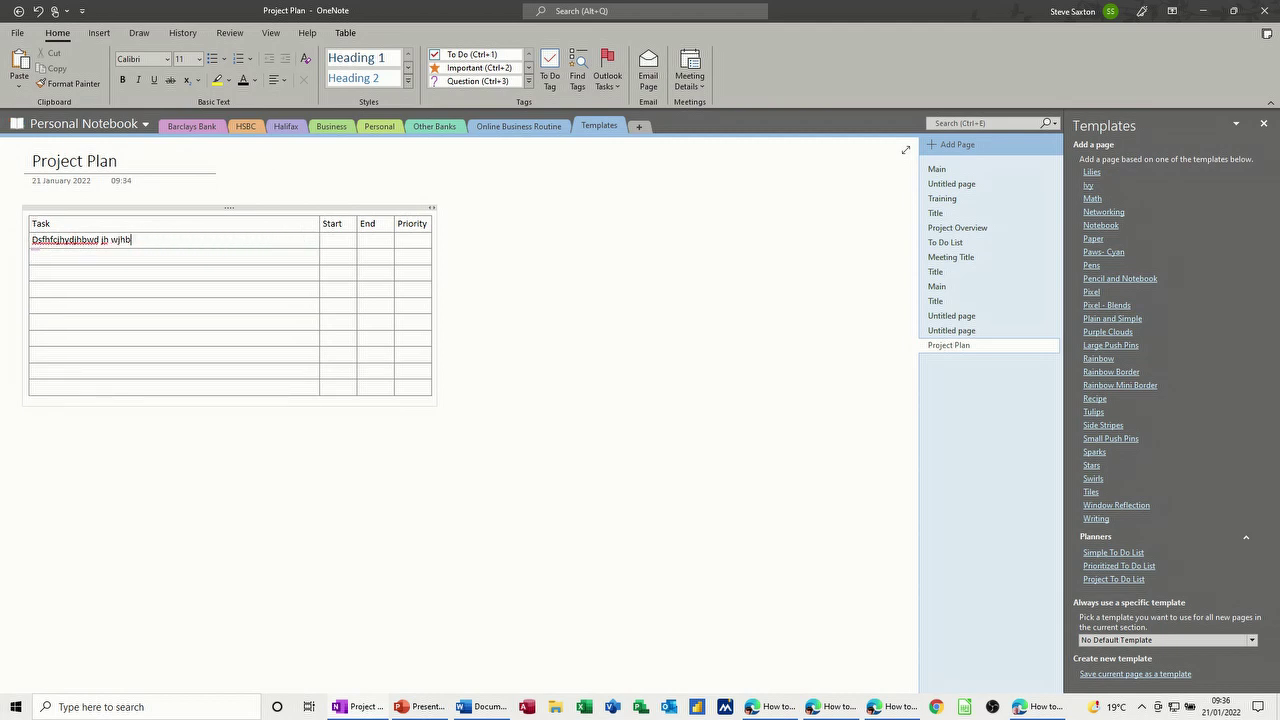
key(BackSpace)
key(BackSpace)
key(BackSpace)
key(BackSpace)
key(BackSpace)
key(BackSpace)
key(BackSpace)
key(BackSpace)
key(BackSpace)
key(BackSpace)
key(BackSpace)
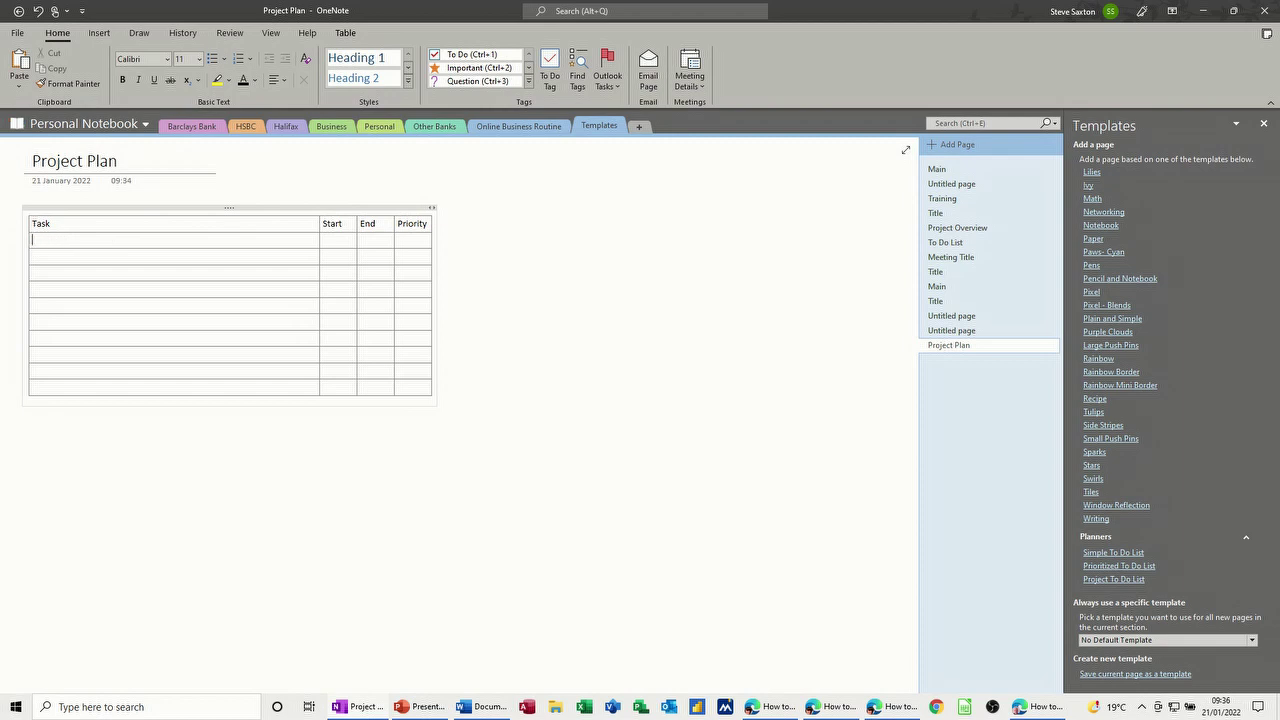
click(521, 235)
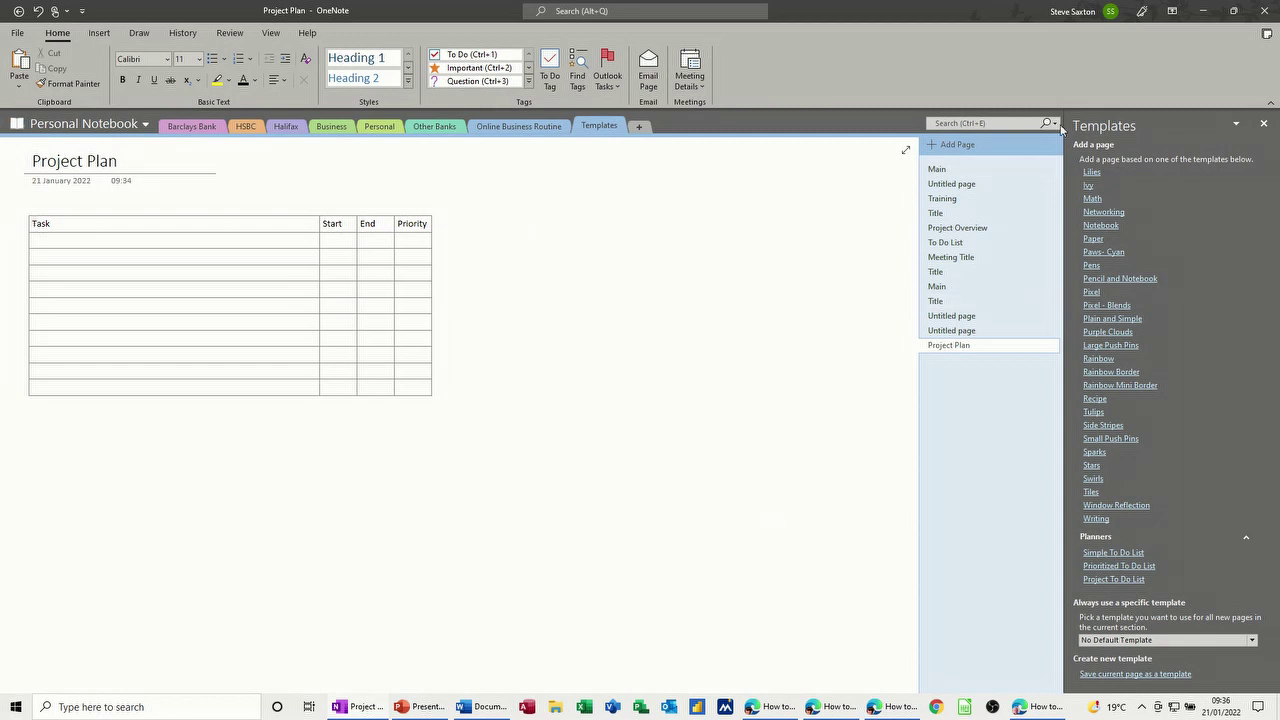
- Save the current page as a template named "Project Plan" without making it the section default
click(1130, 674)
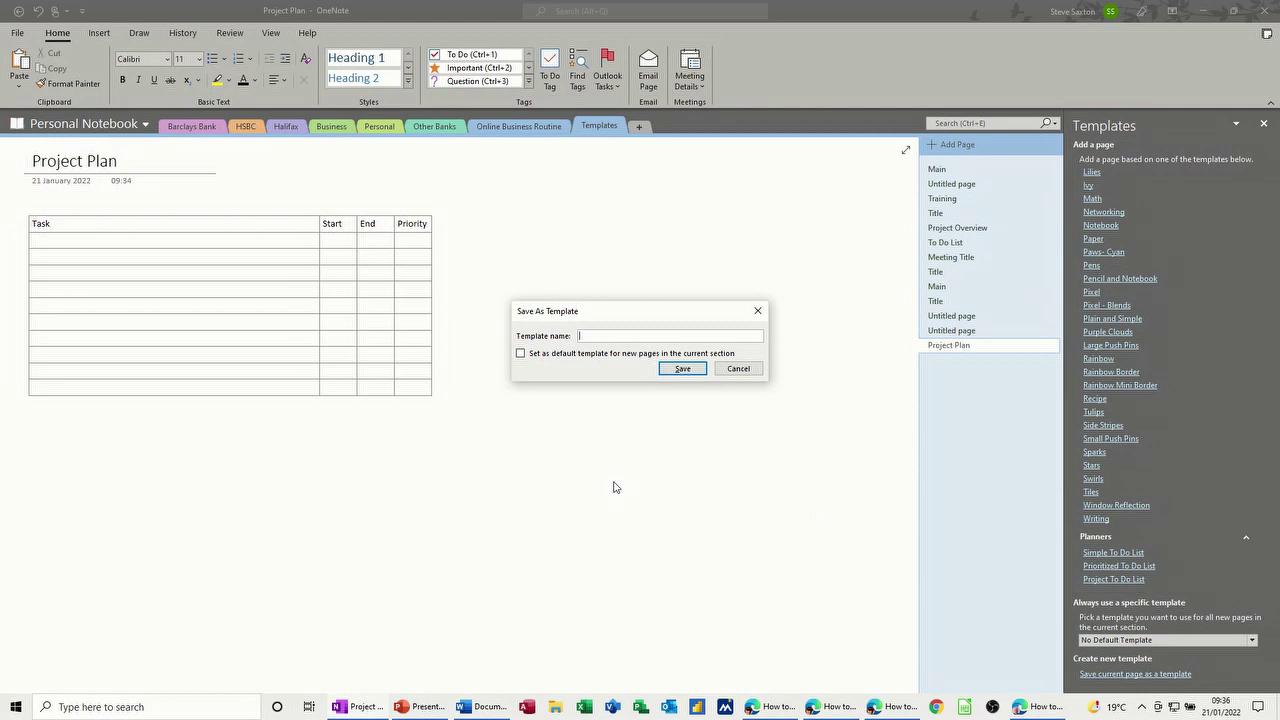
text(Project Plan)
click(681, 370)
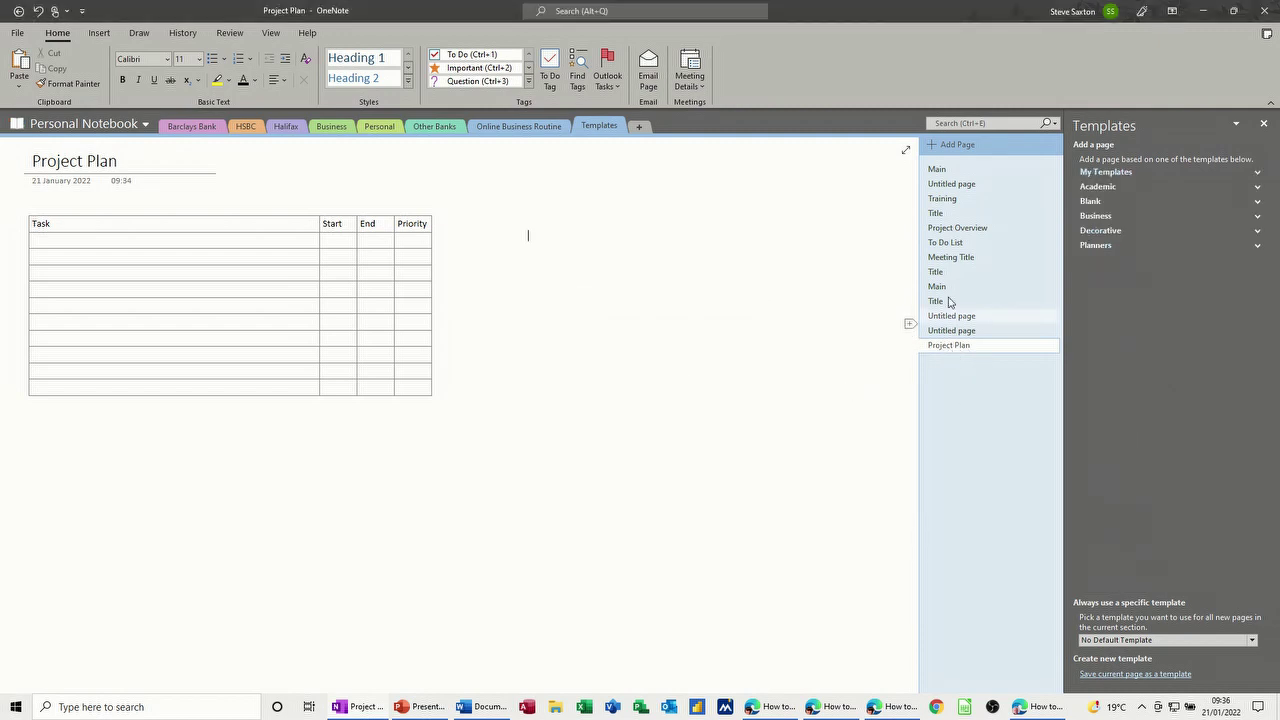
- View the first Main page, list the custom templates under My Templates, and return to the Project Plan page
click(937, 170)
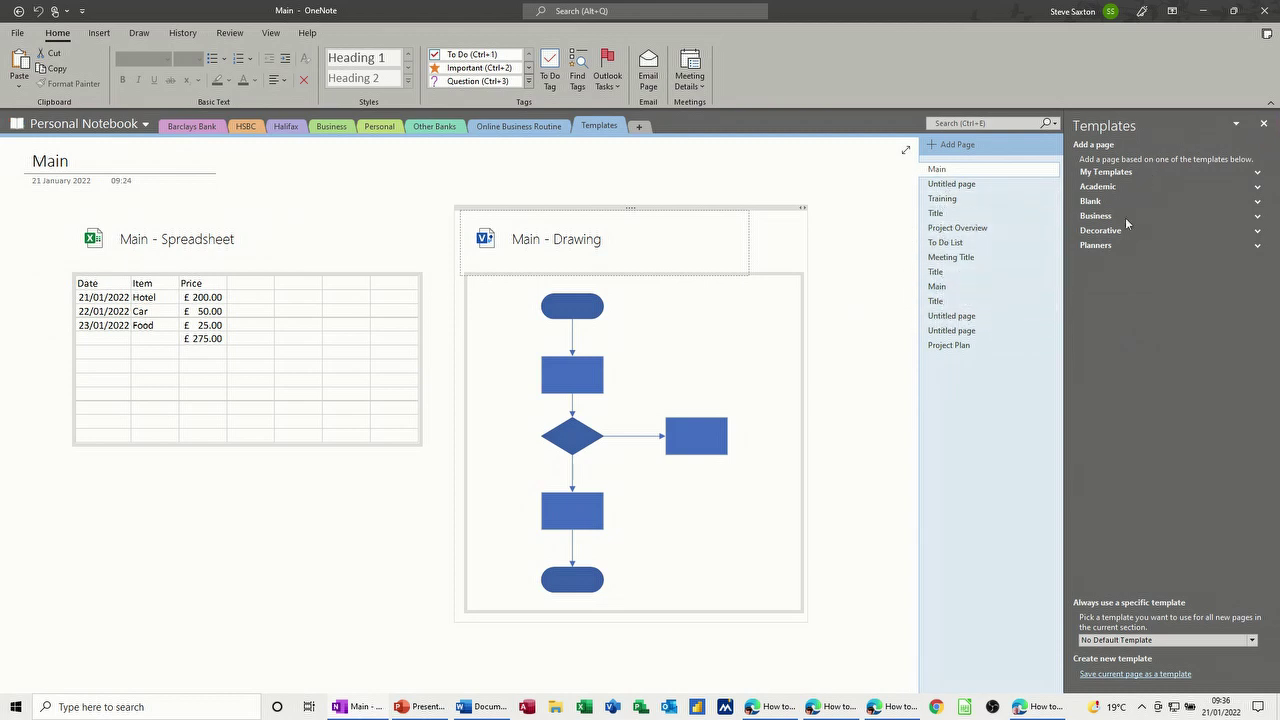
click(1257, 174)
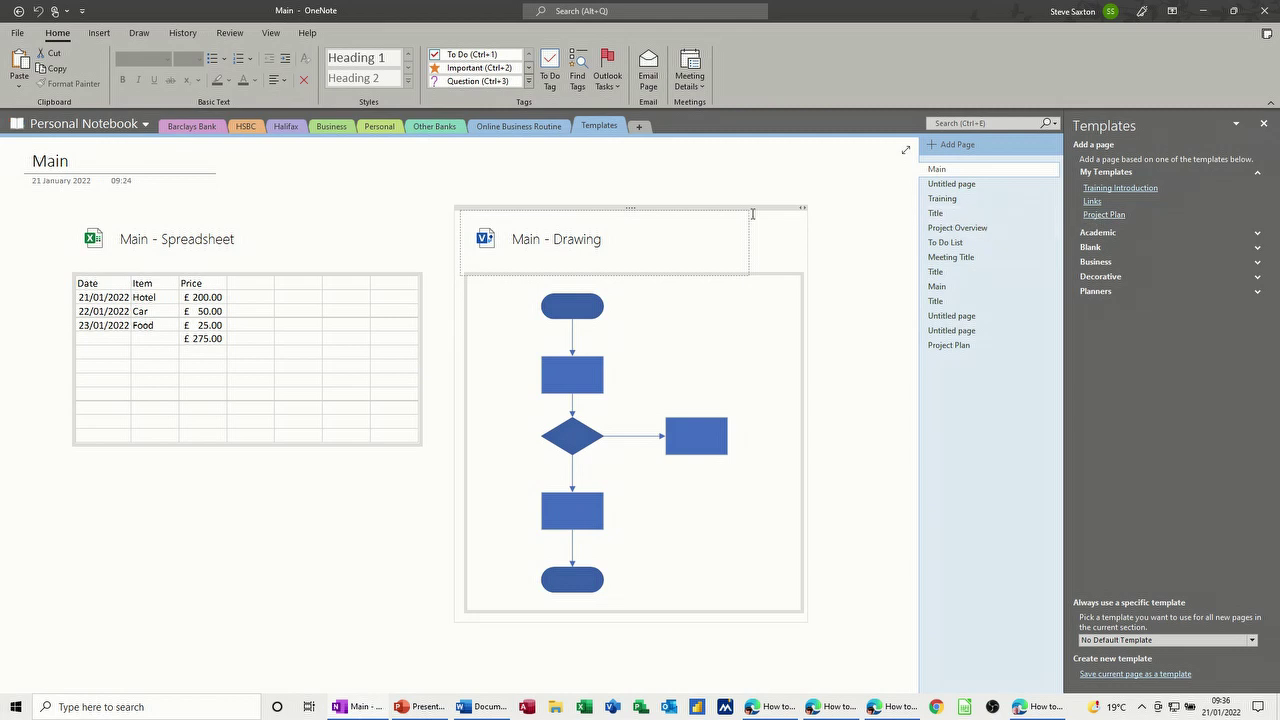
click(945, 345)
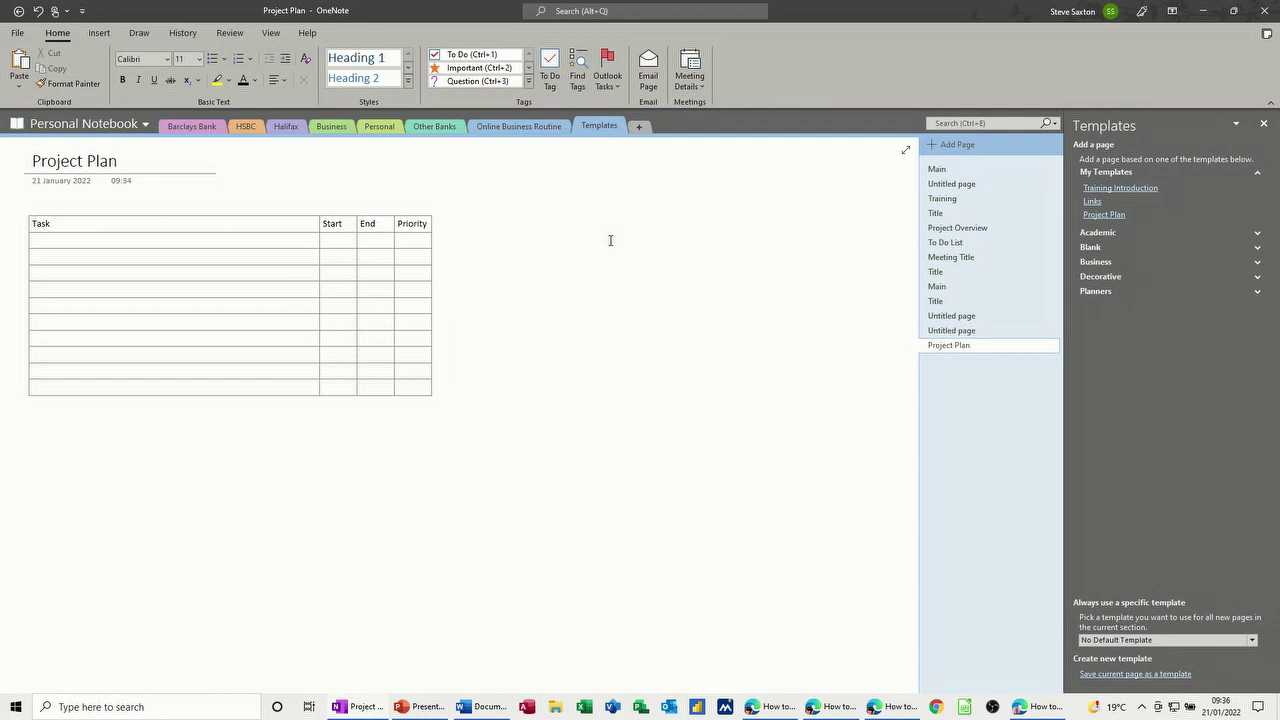
- Add the text "Training" beside the table and link it to the first Main page in the Templates section
click(530, 220)
text(Training)
double_click(554, 222)
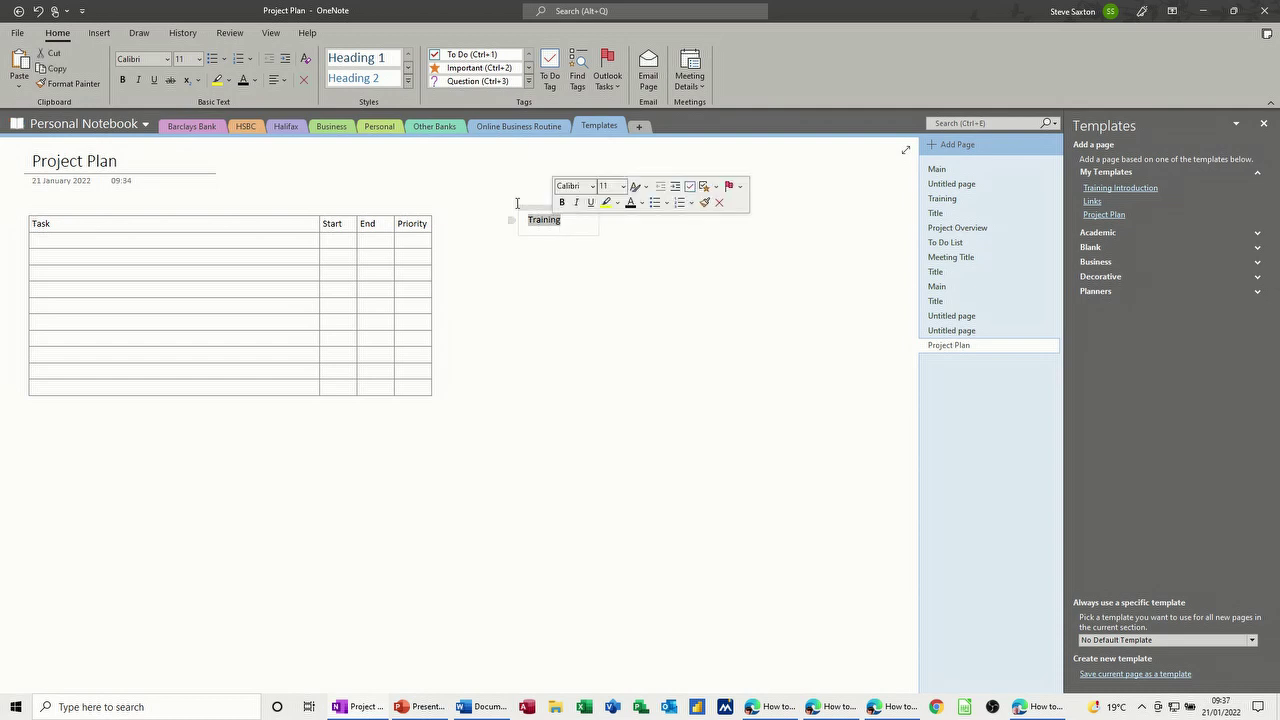
click(100, 34)
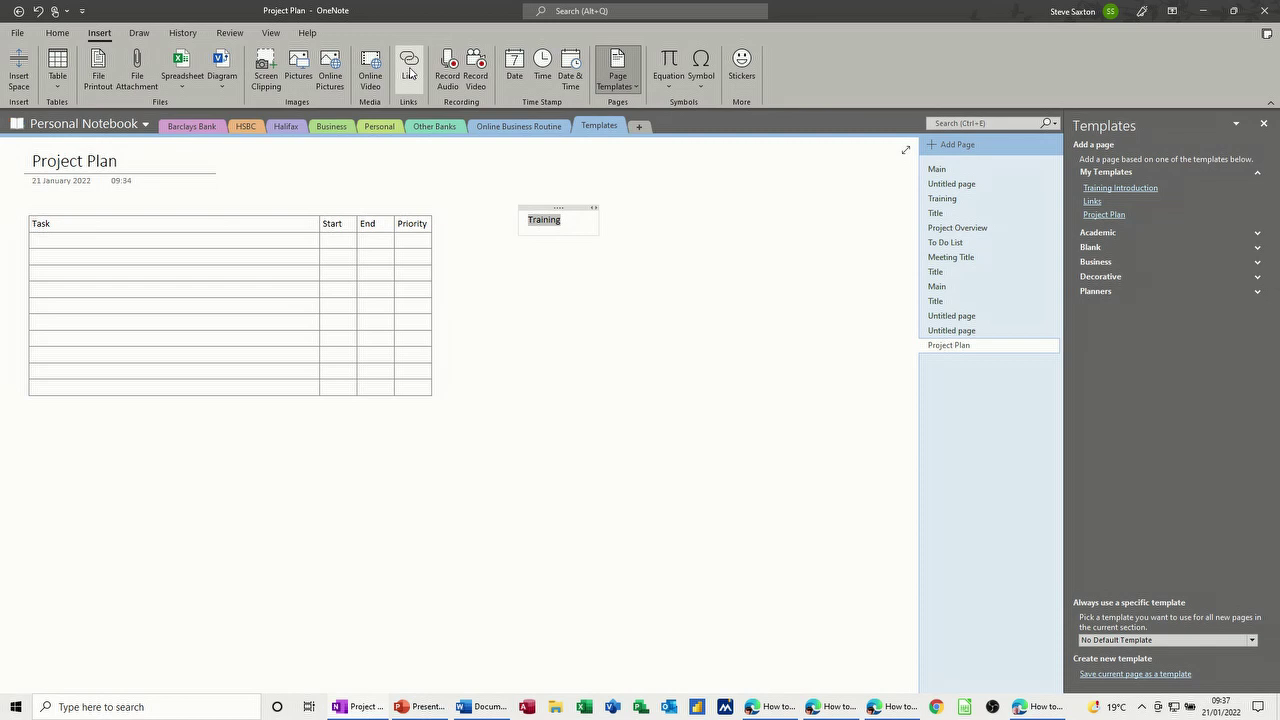
click(409, 68)
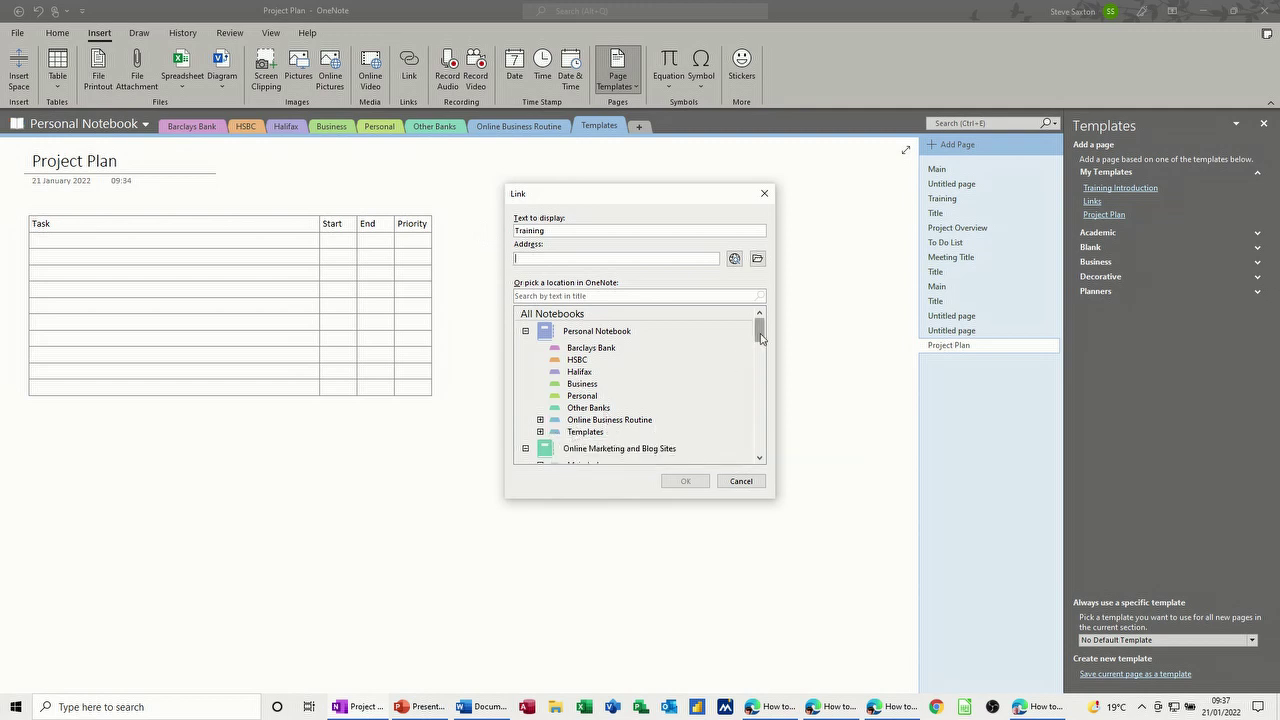
drag(761, 337, 761, 340)
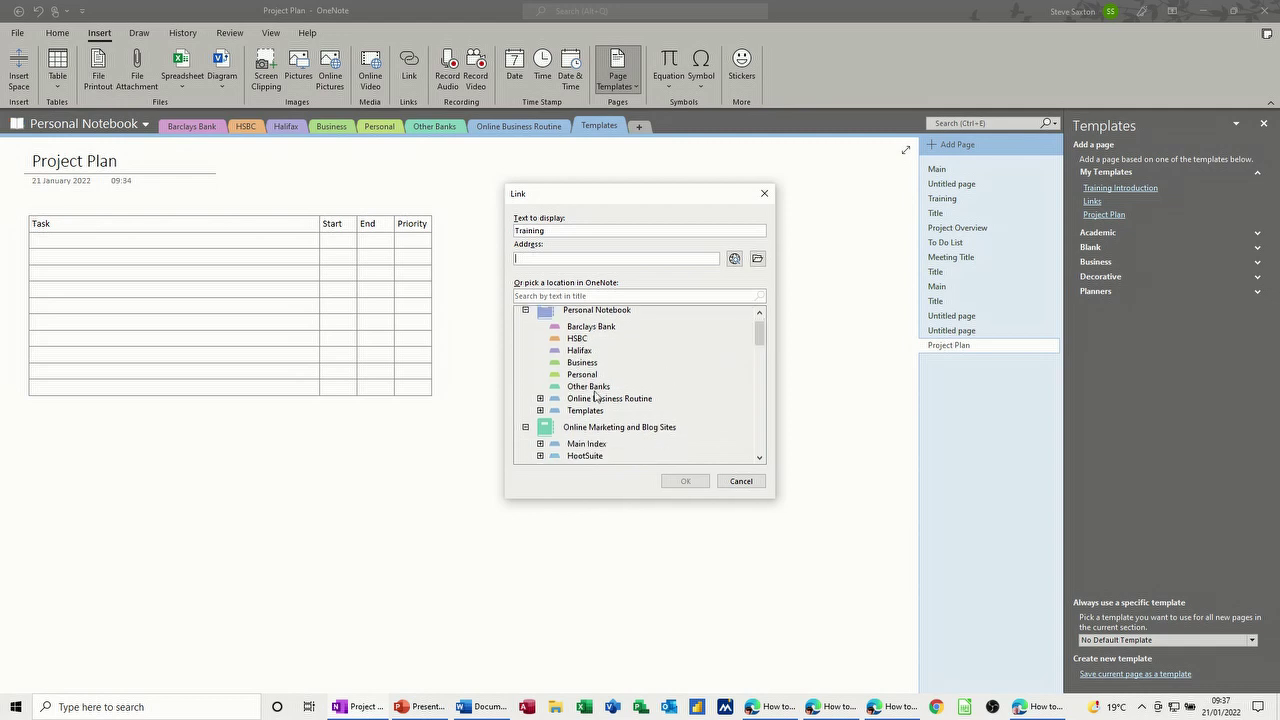
click(540, 411)
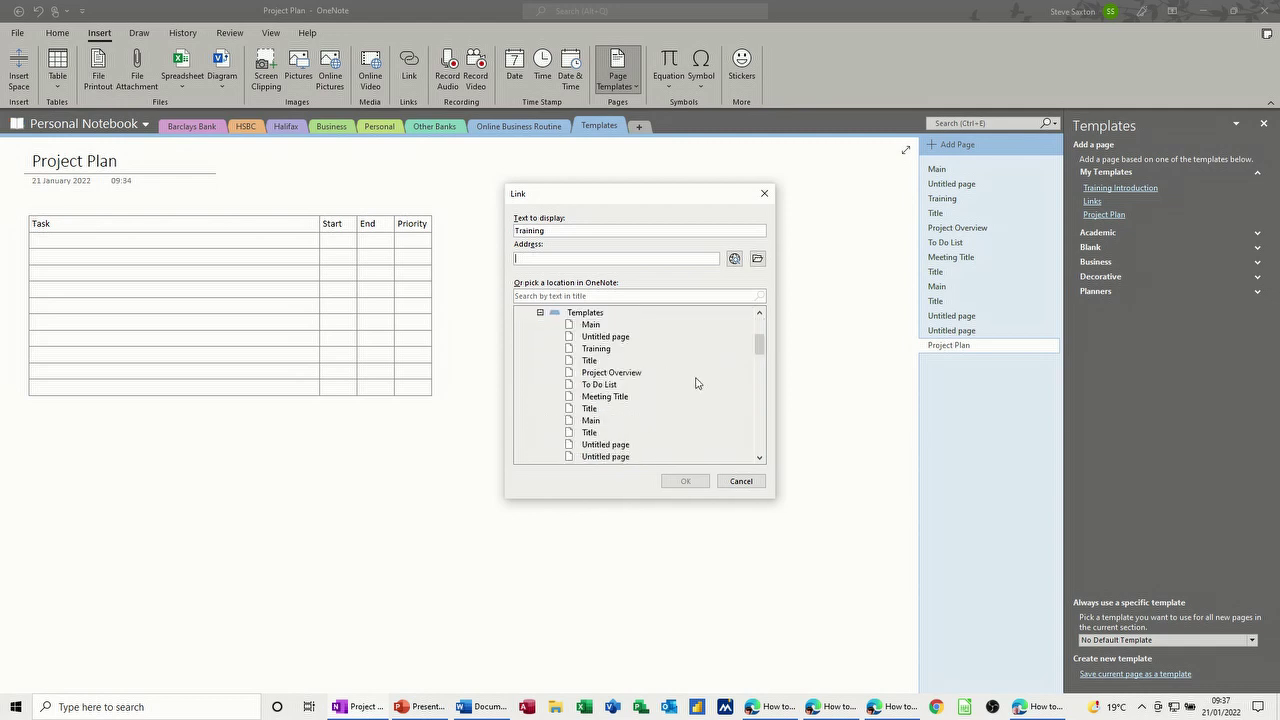
click(591, 324)
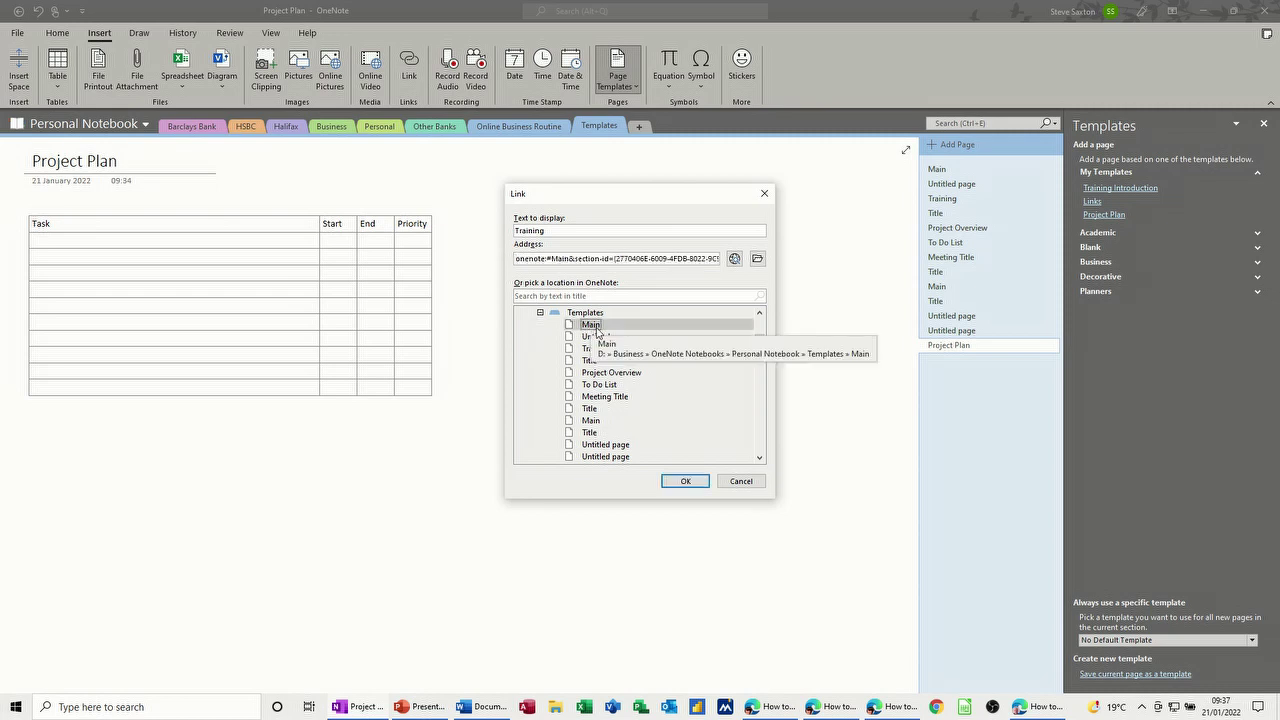
click(686, 481)
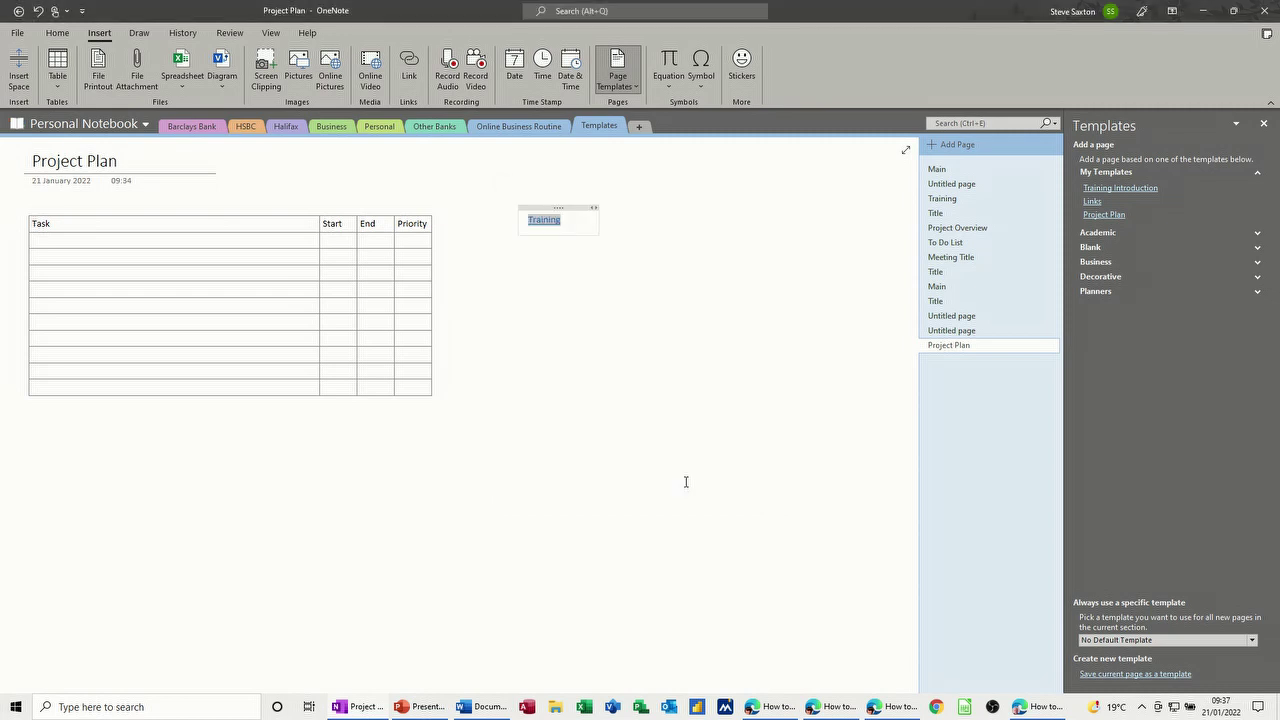
- Follow the Training link to test it, and return to the Project Plan page
click(545, 222)
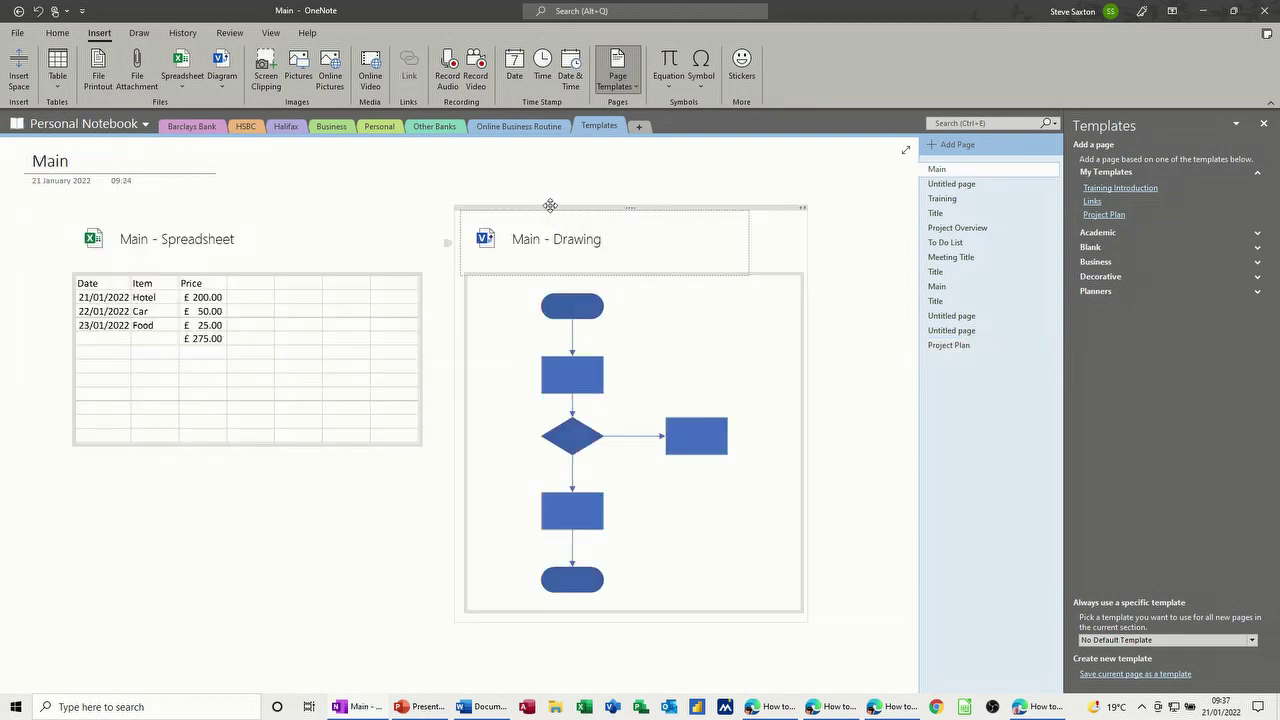
click(946, 345)
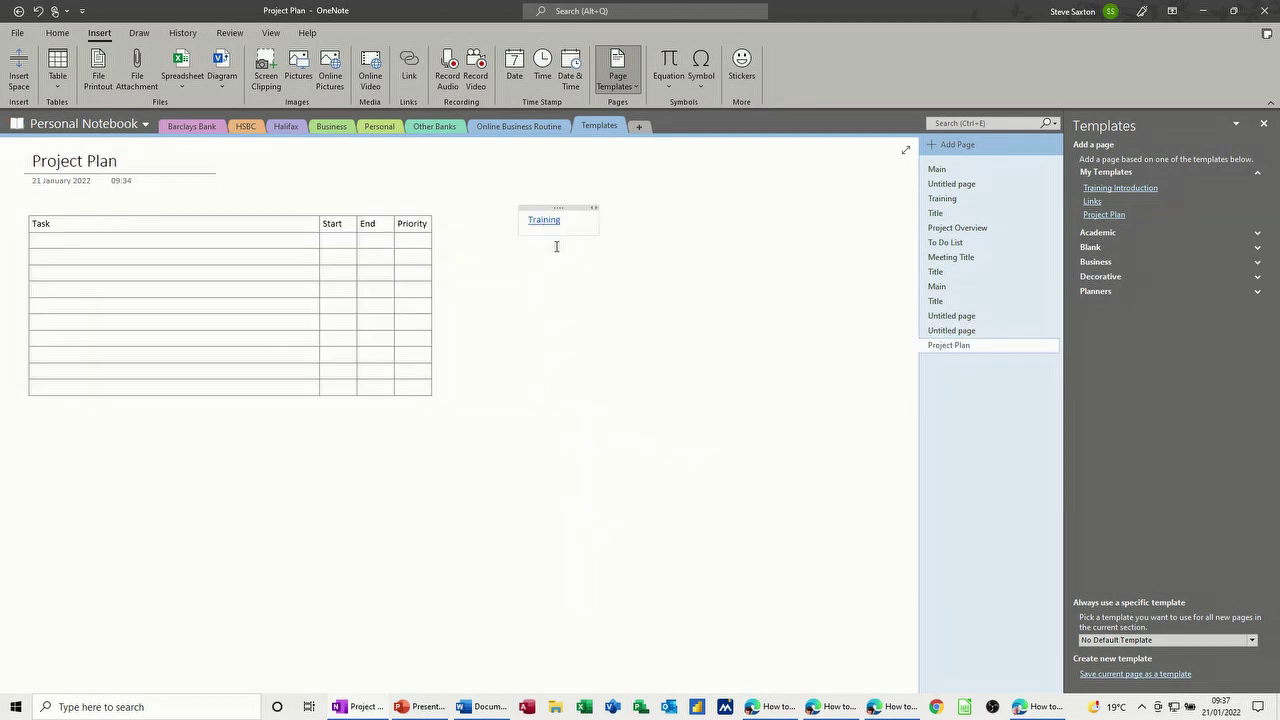